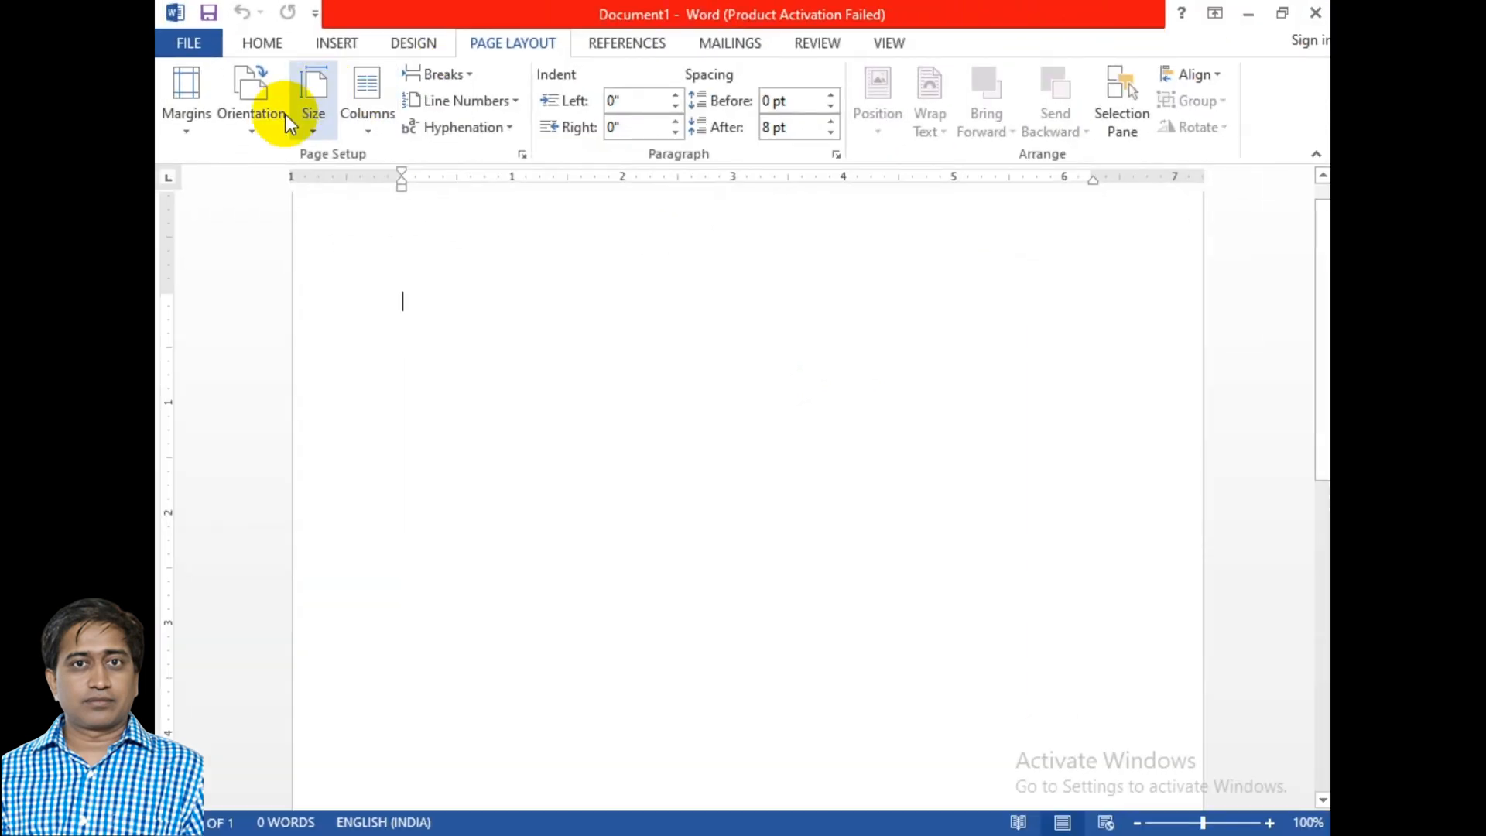
Set the page orientation to Landscape and close the header and footer editing mode
{"action": "left_click", "coordinate": [244, 129]}
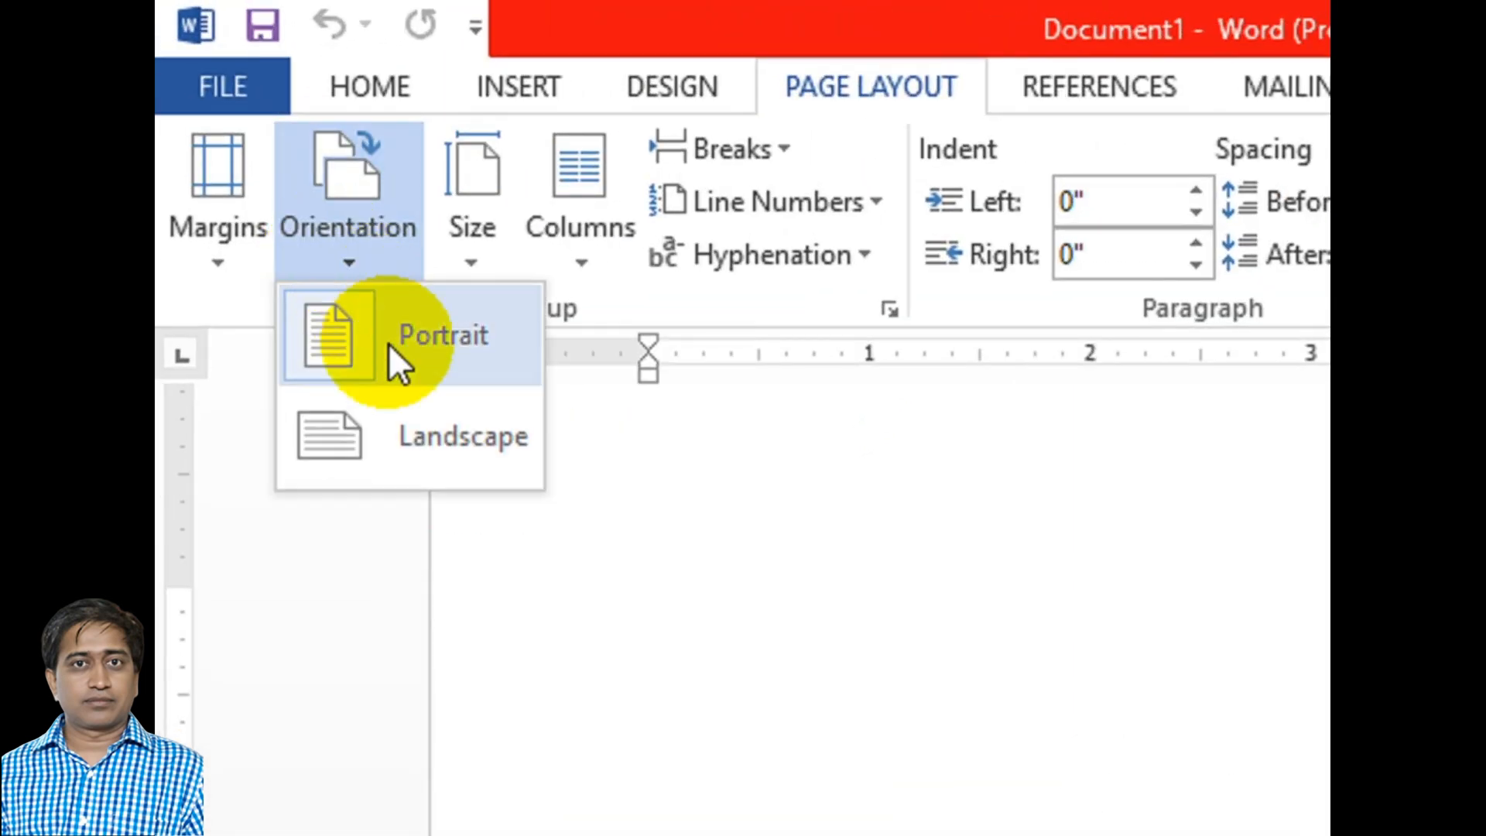
{"action": "left_click", "coordinate": [430, 445]}
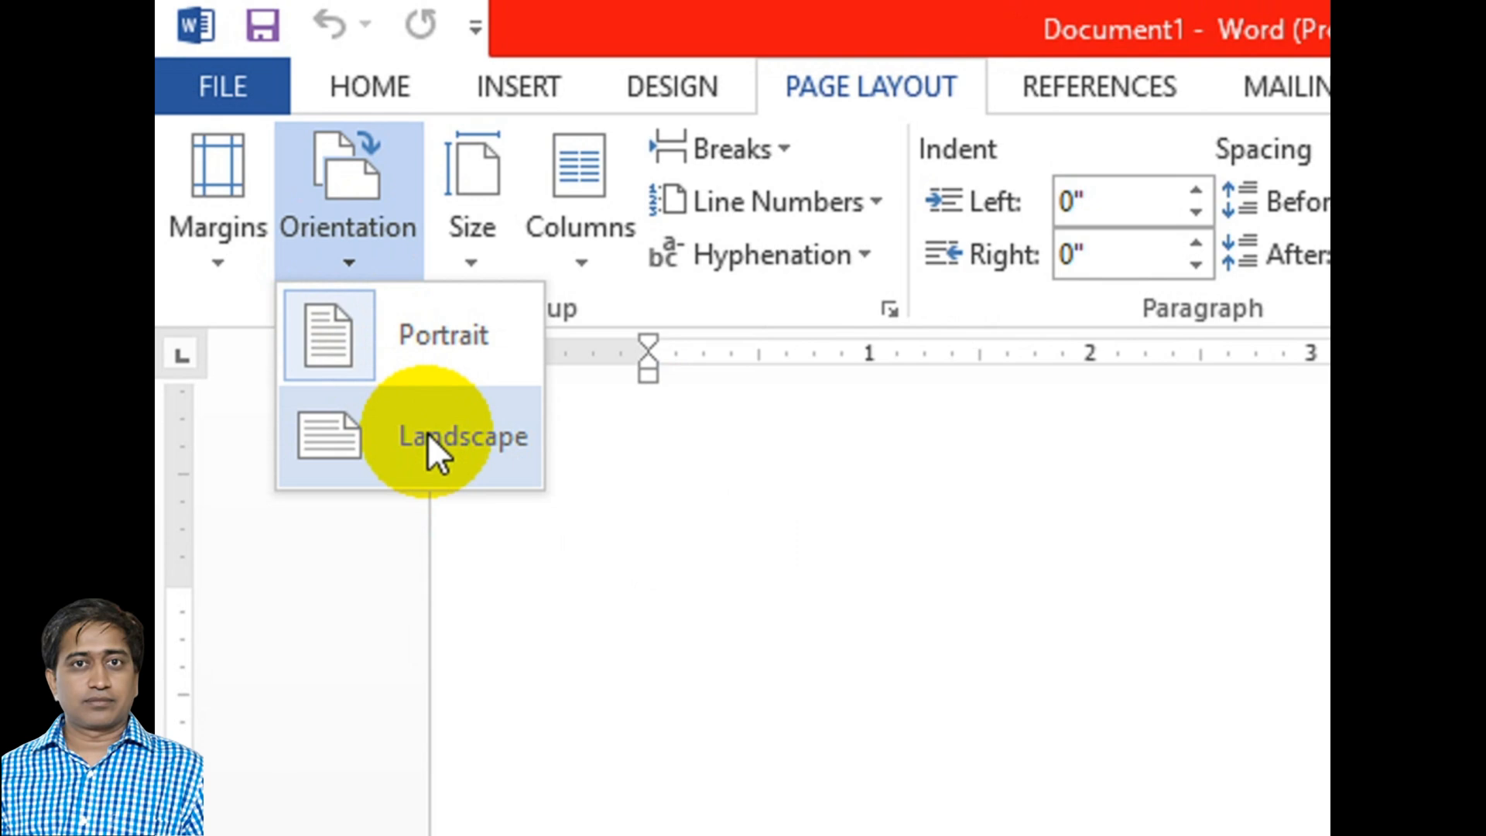
{"action": "double_click", "coordinate": [517, 499]}
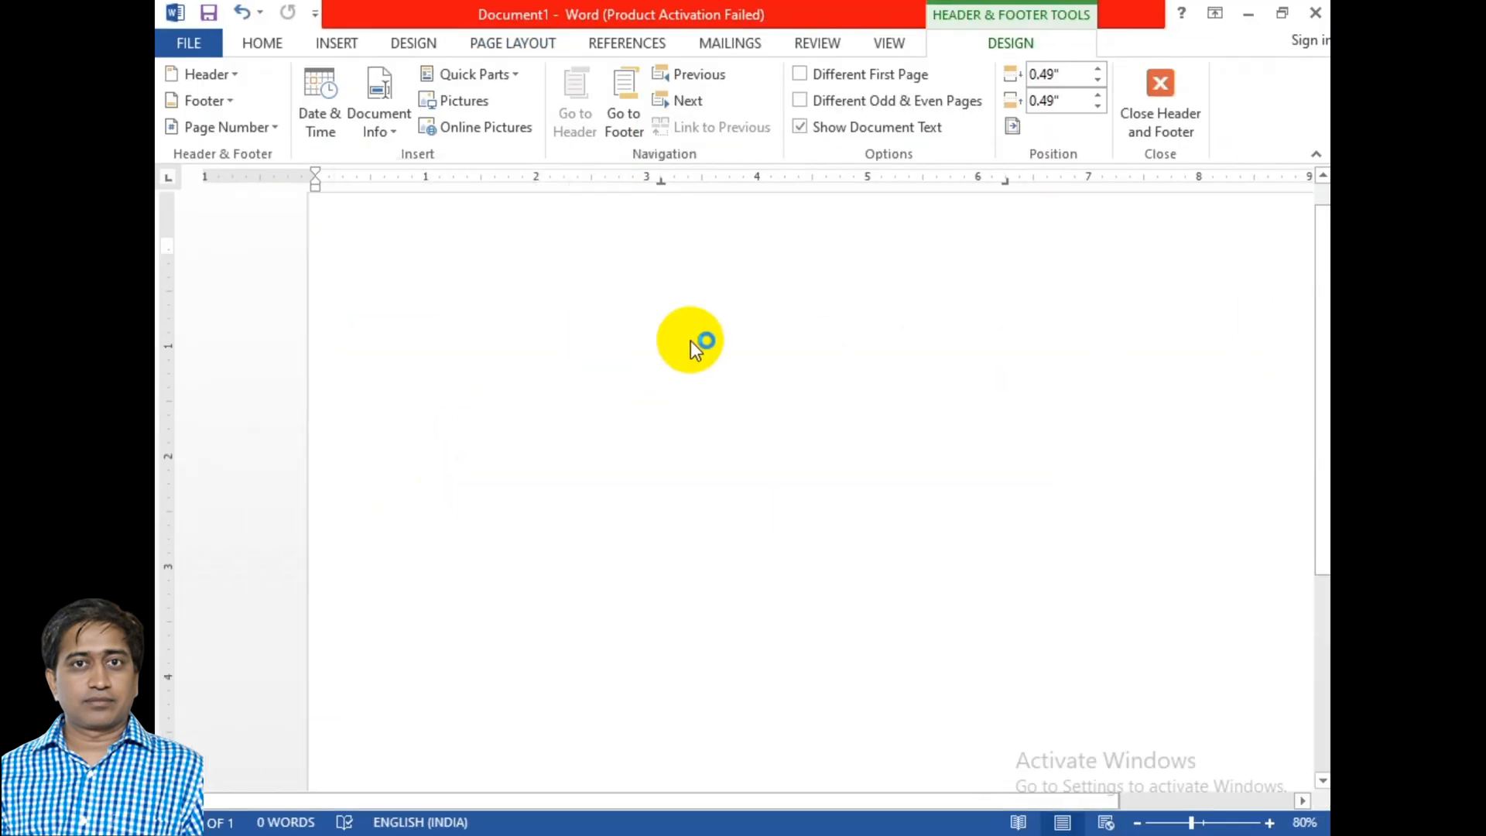
{"action": "left_click", "coordinate": [1158, 131]}
{"action": "scroll", "coordinate": [966, 294], "scroll_direction": "down", "scroll_amount": 2, "text": "ctrl"}
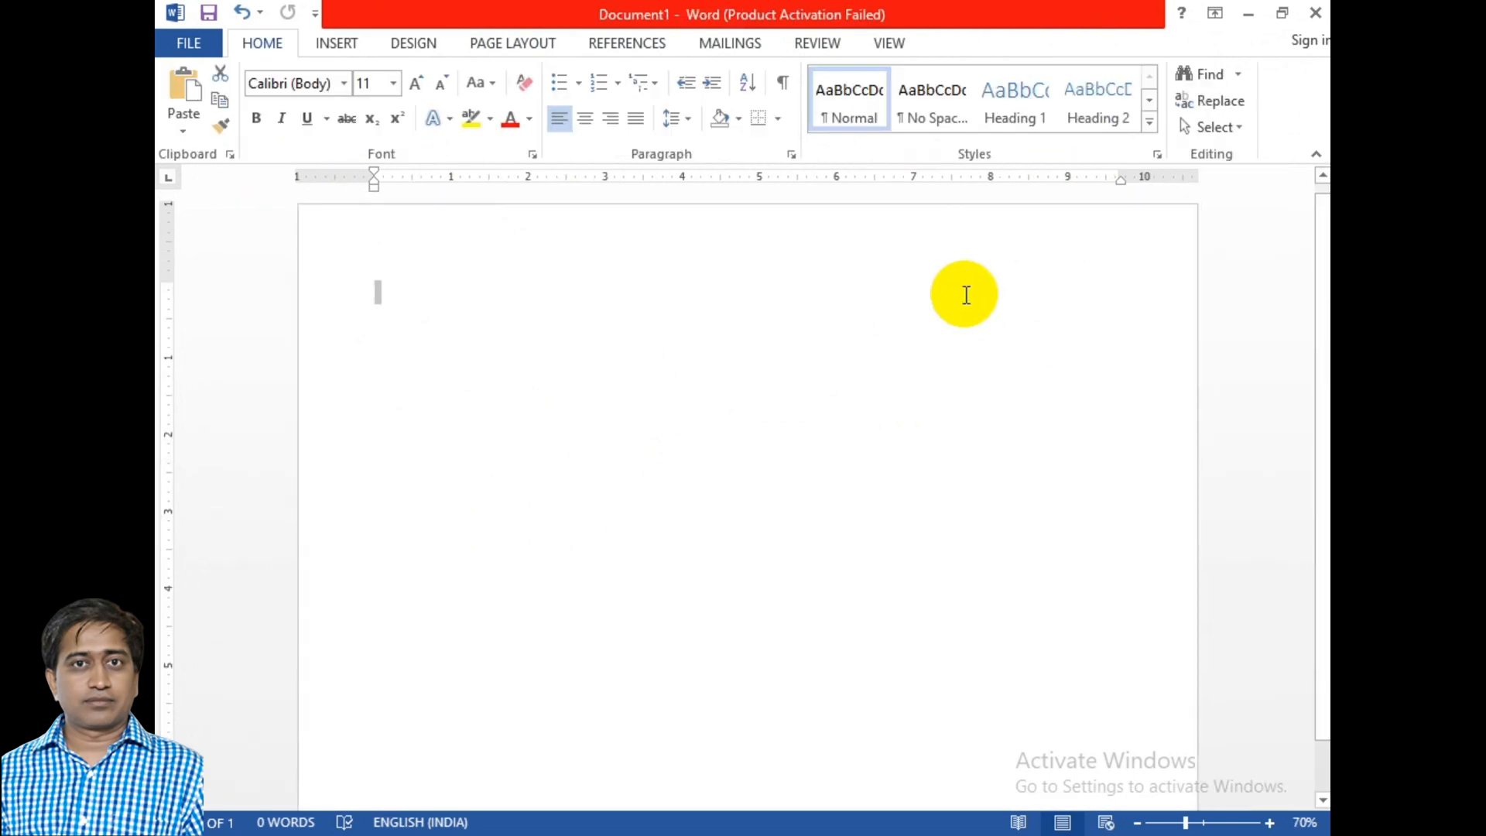
{"action": "scroll", "coordinate": [998, 406], "scroll_direction": "down", "scroll_amount": 1, "text": "ctrl"}
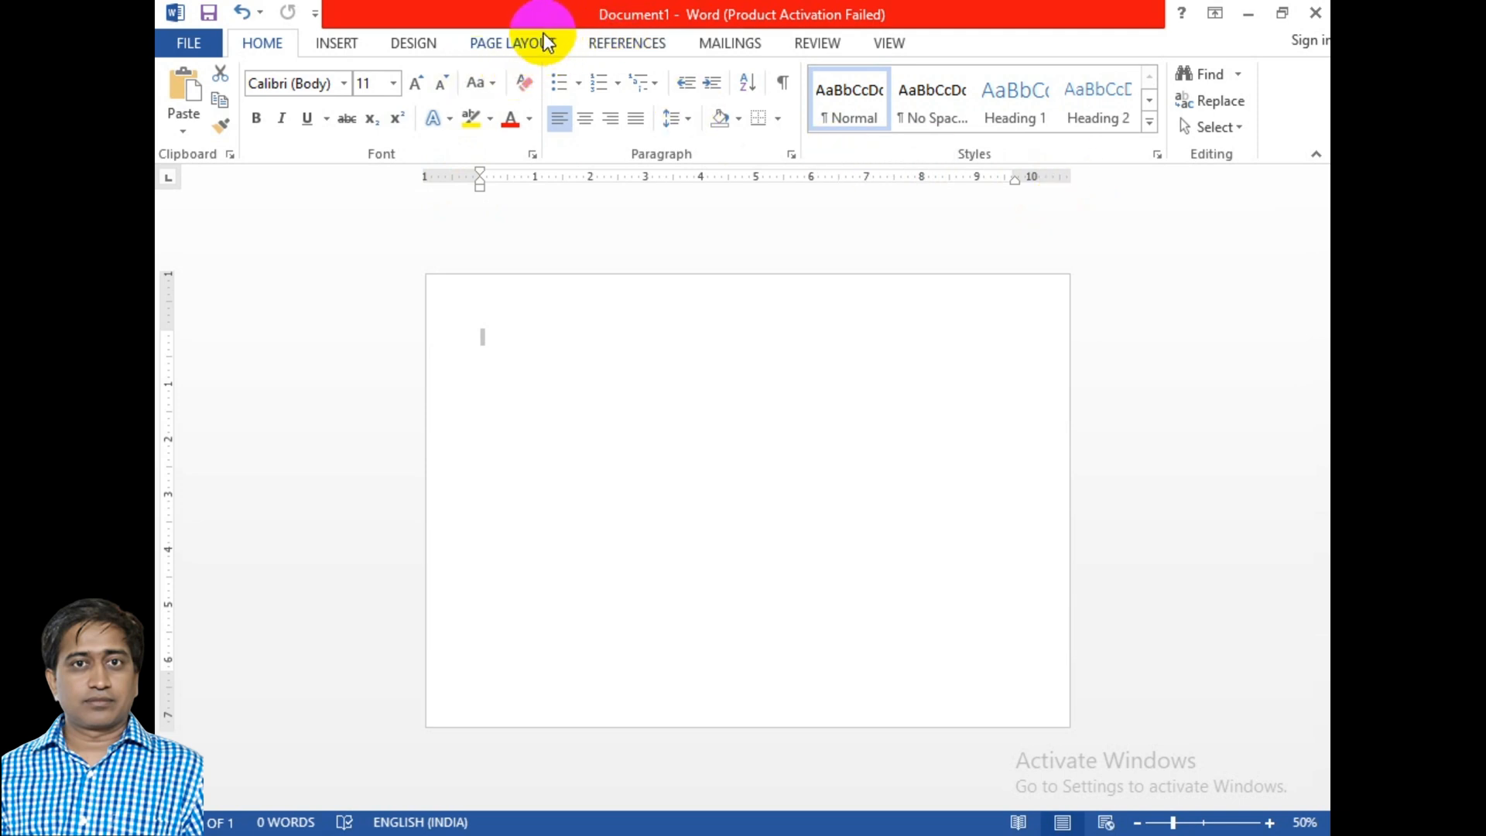
Set custom top, bottom, left and right page margins of 0 for the whole document, ignoring the printable-area limit
{"action": "left_click", "coordinate": [497, 44]}
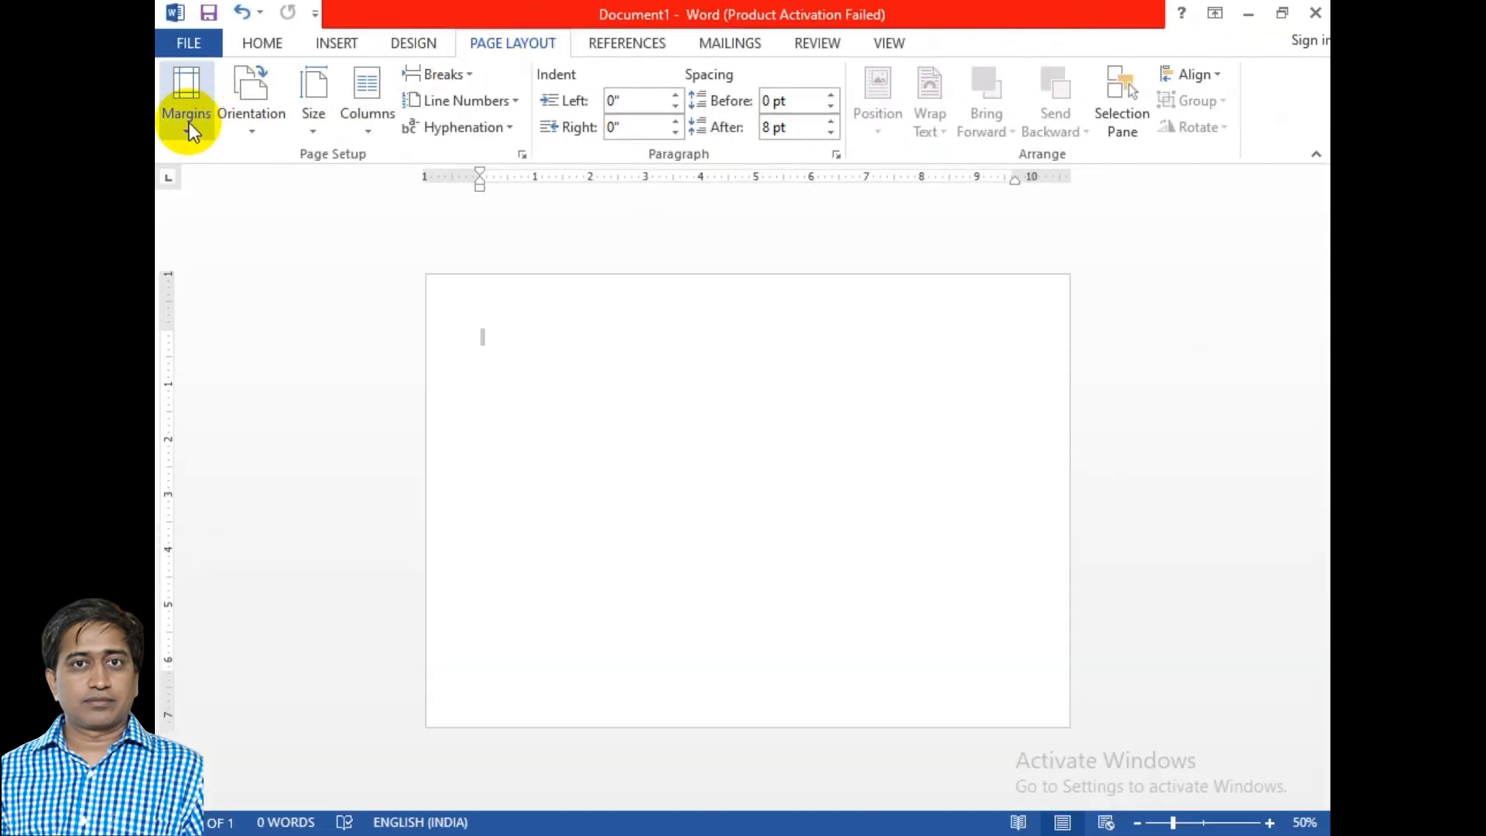
{"action": "left_click", "coordinate": [192, 133]}
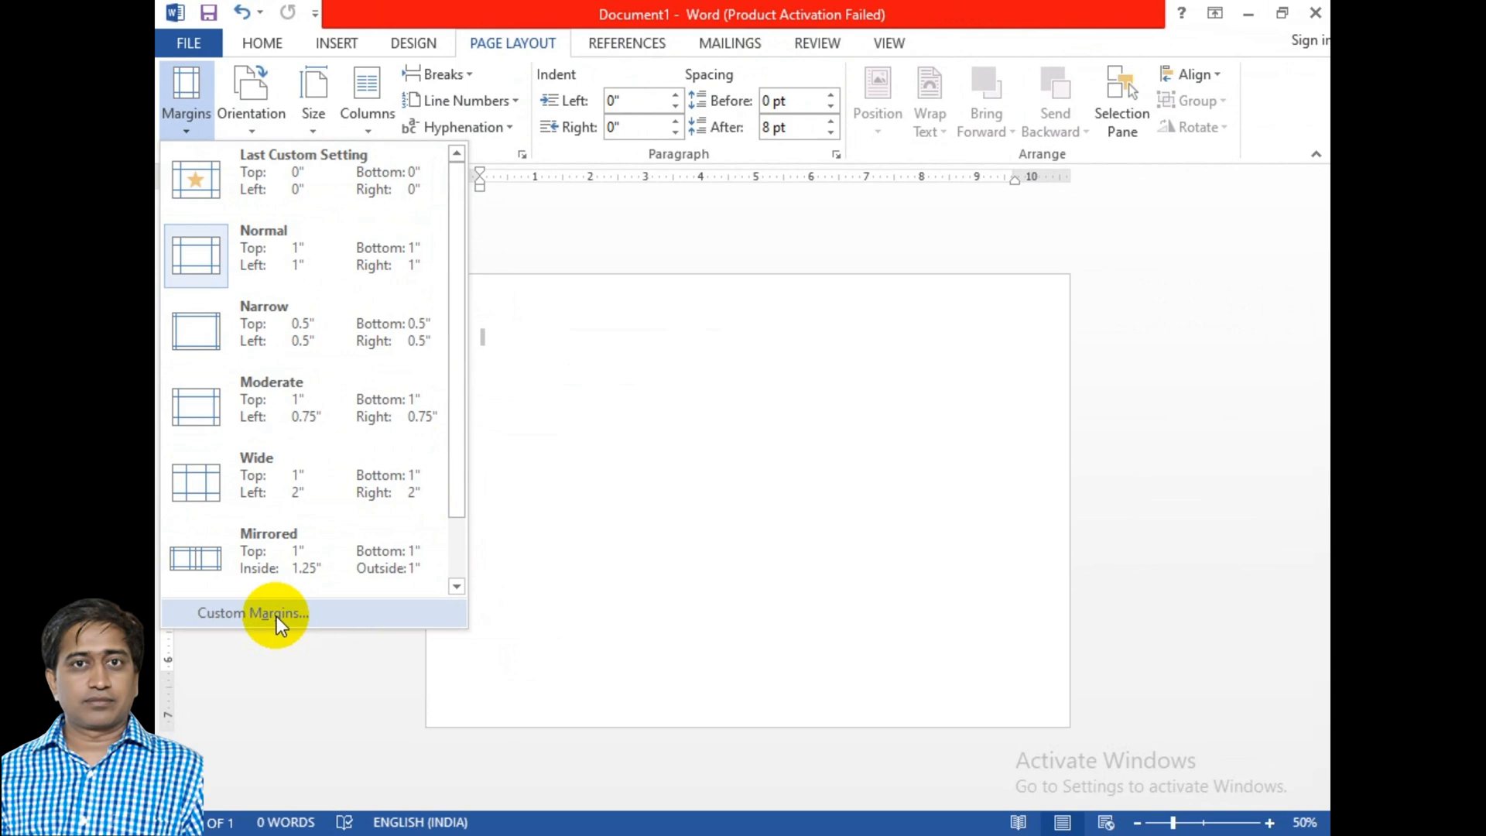
{"action": "left_click", "coordinate": [276, 615]}
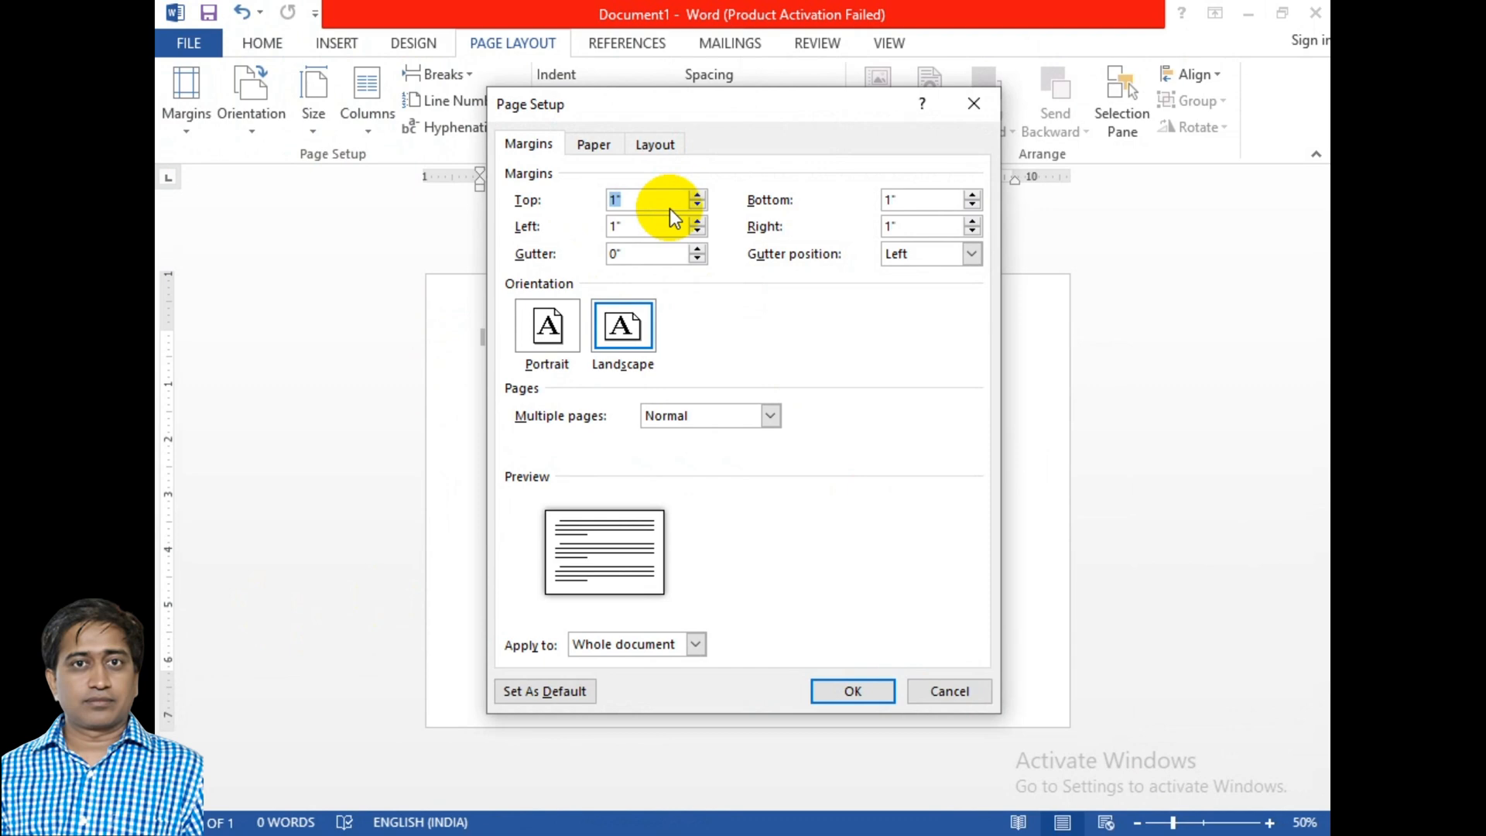
{"action": "type", "text": "0"}
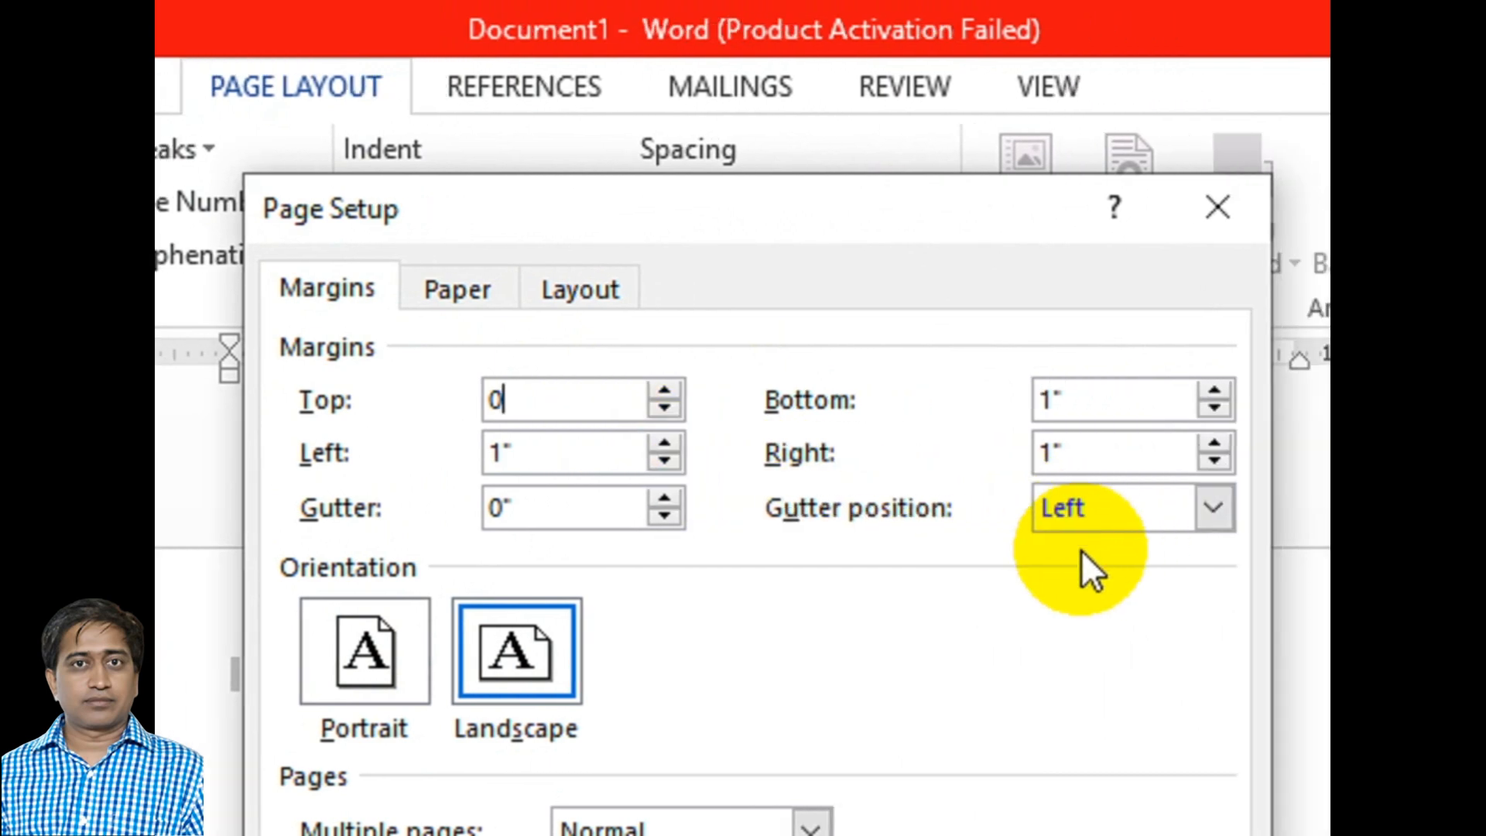
{"action": "key", "text": "Tab"}
{"action": "type", "text": "0"}
{"action": "key", "text": "Tab"}
{"action": "type", "text": "0"}
{"action": "key", "text": "Tab"}
{"action": "type", "text": "0"}
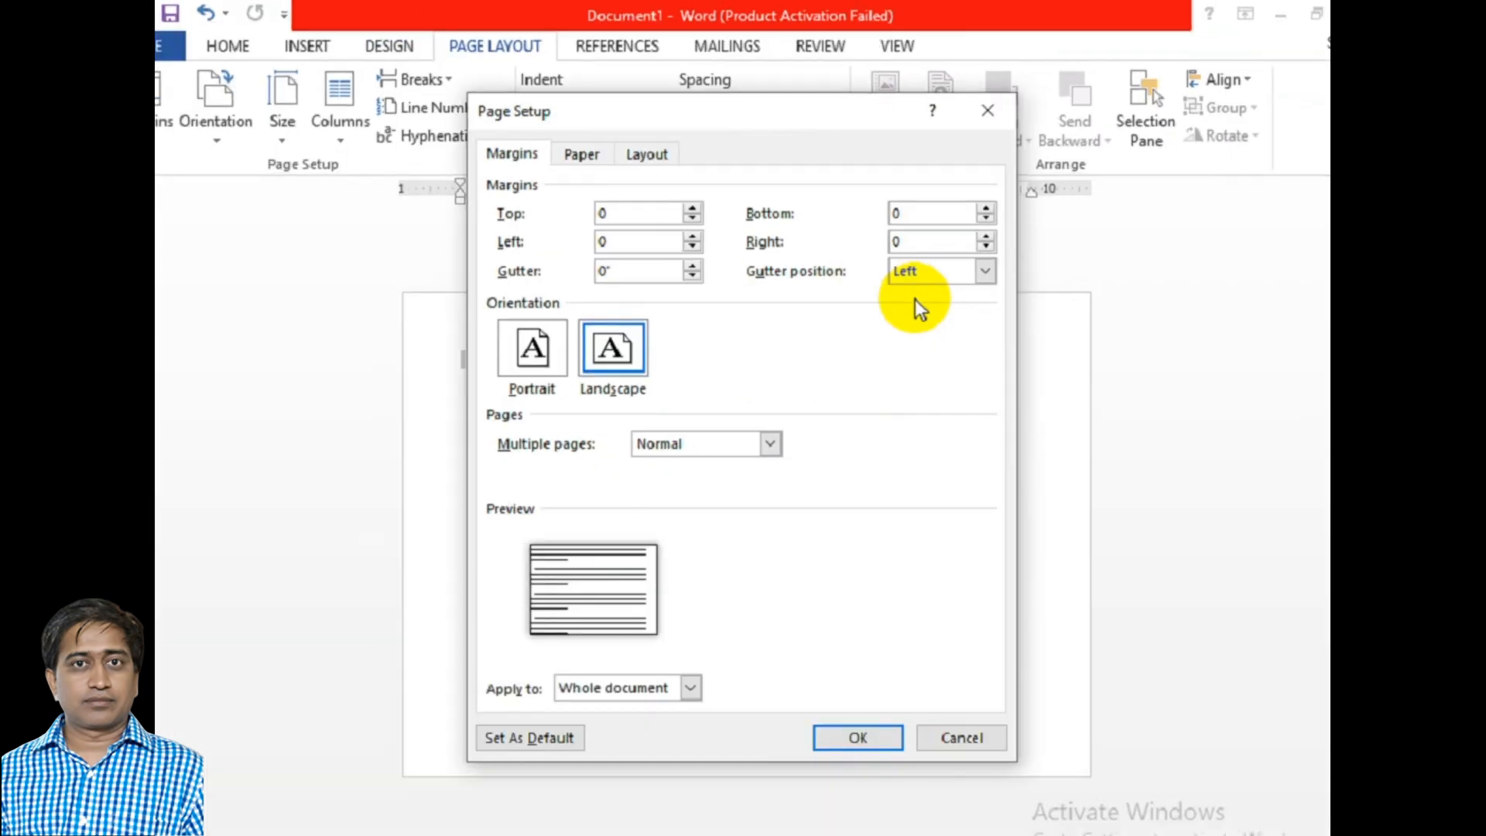
{"action": "left_click", "coordinate": [862, 690]}
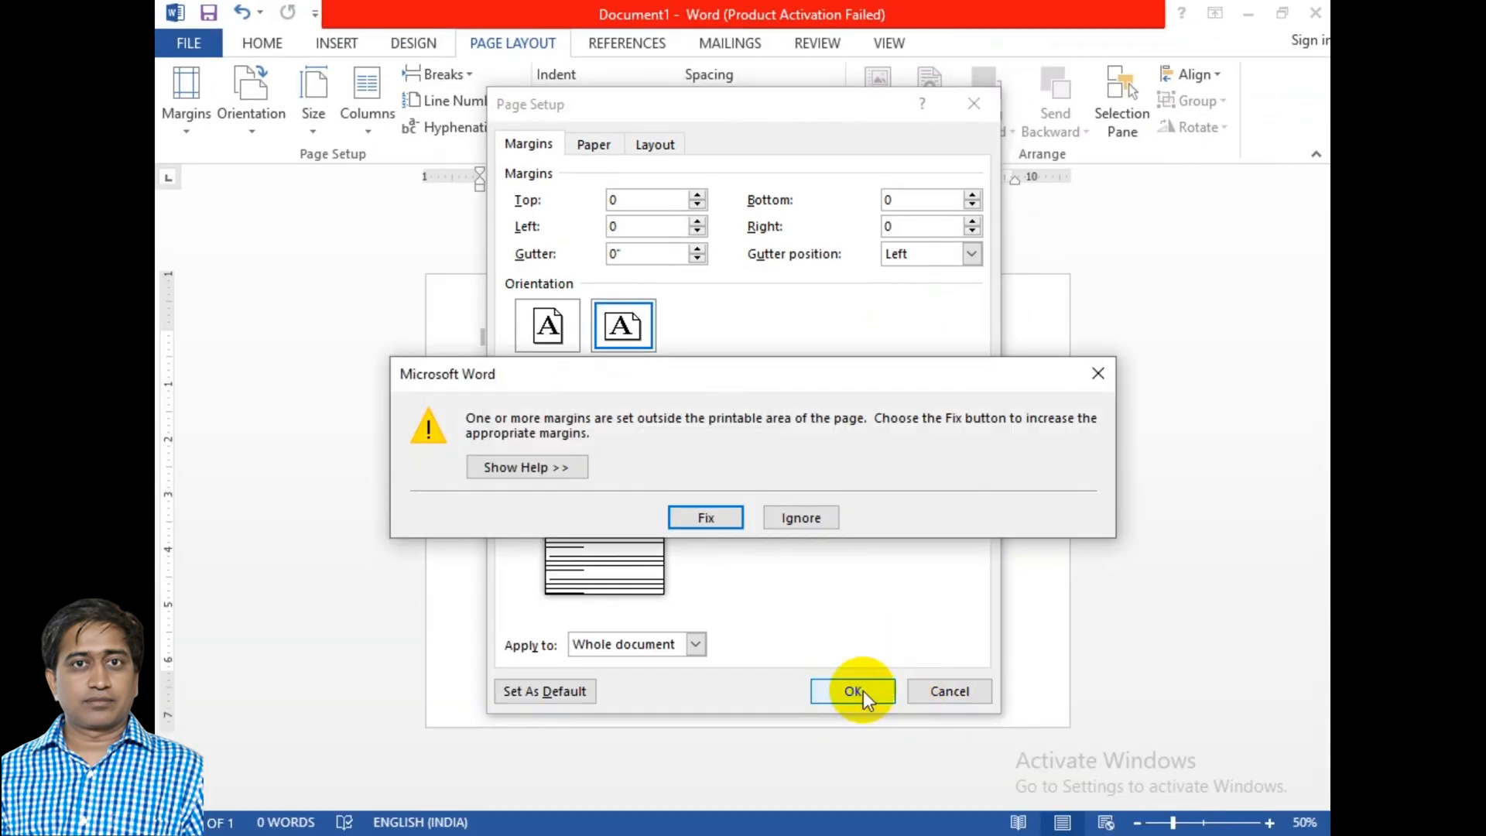
{"action": "left_click", "coordinate": [801, 517]}
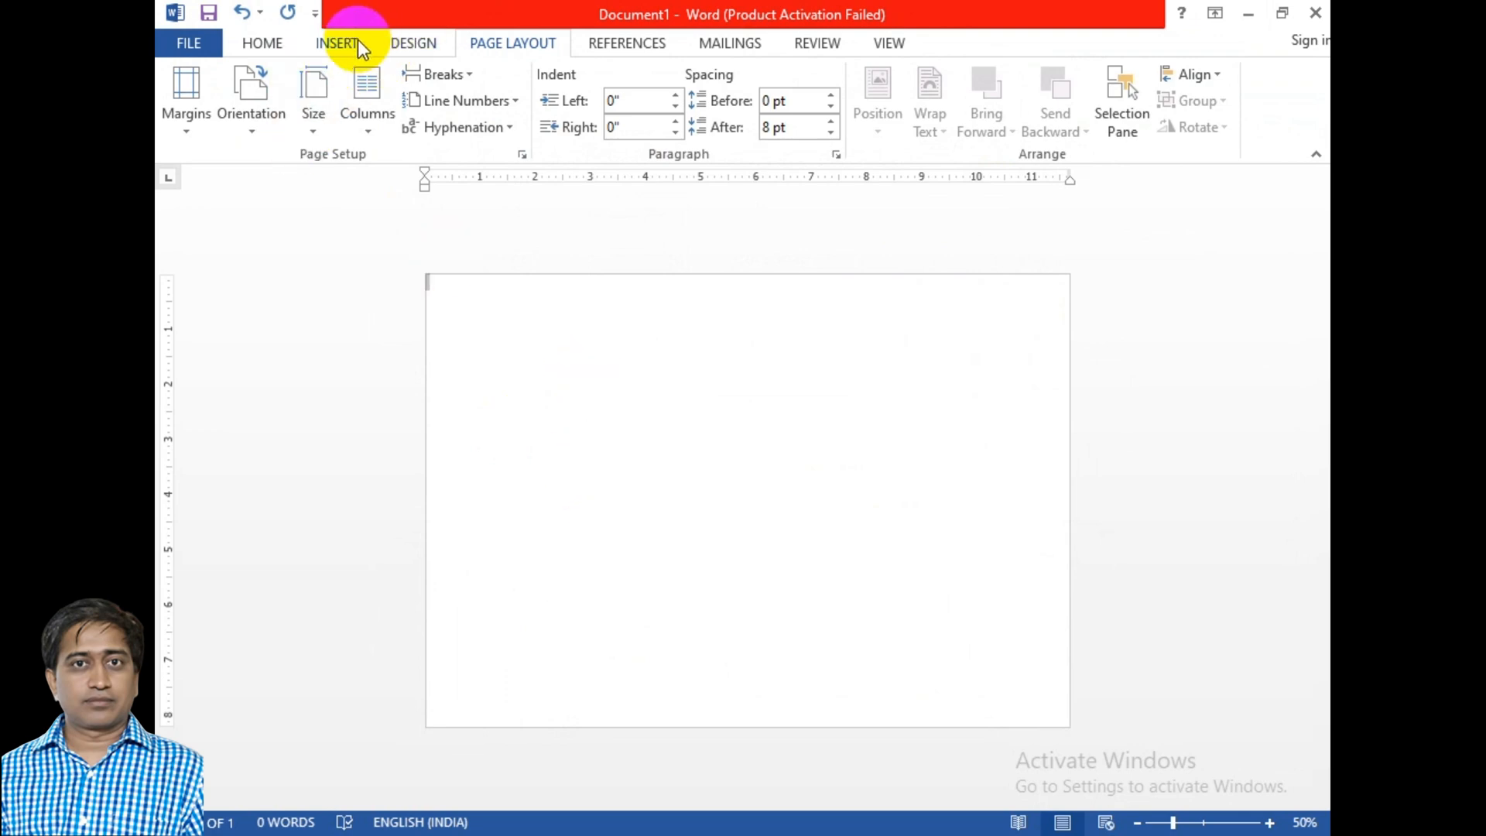
Draw a Frame basic shape about 3.08" high and 6.23" wide in the page's upper-left area
{"action": "left_click", "coordinate": [353, 41]}
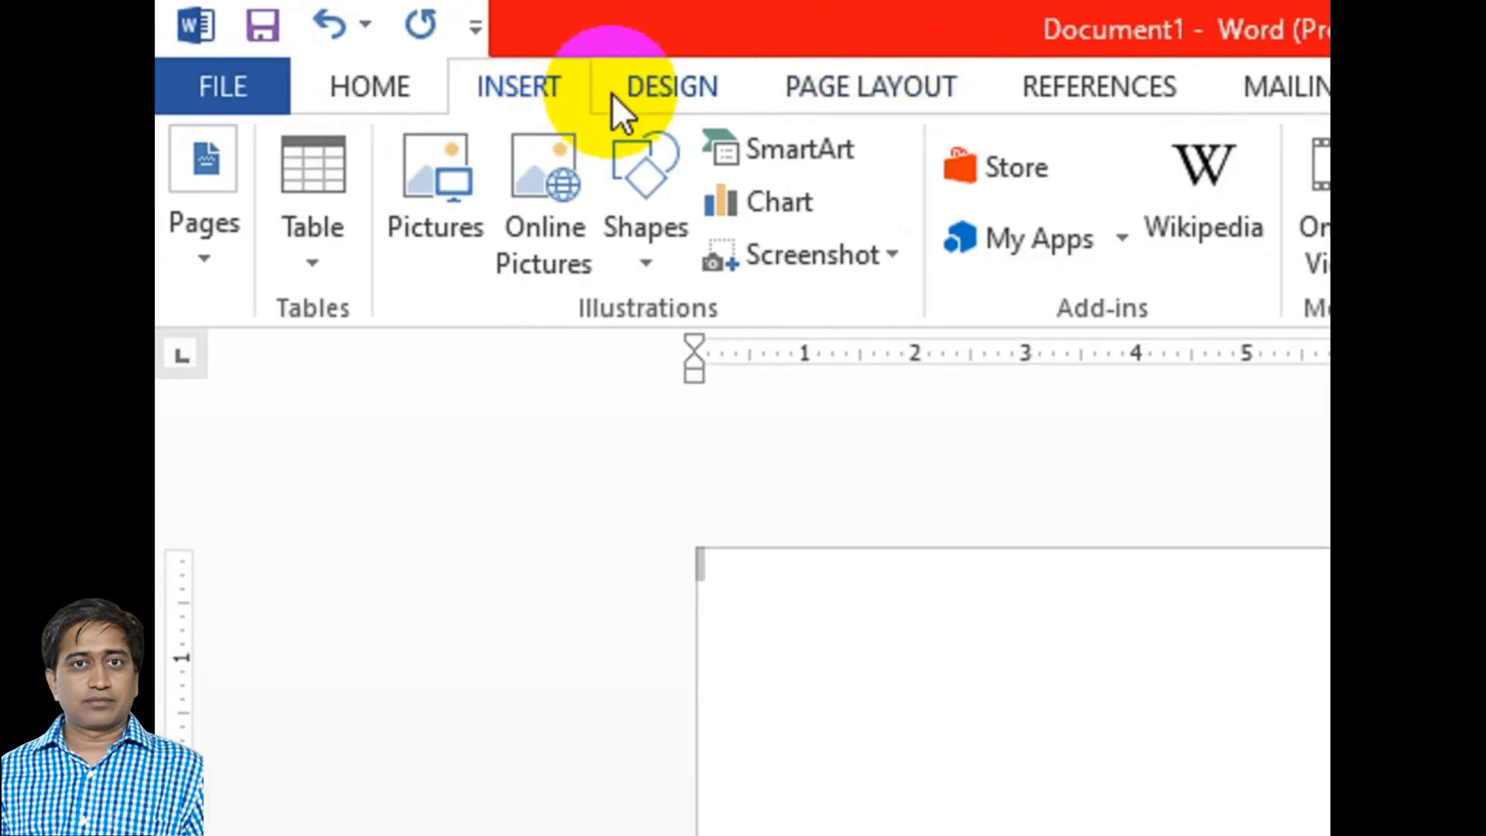
{"action": "left_click", "coordinate": [656, 250]}
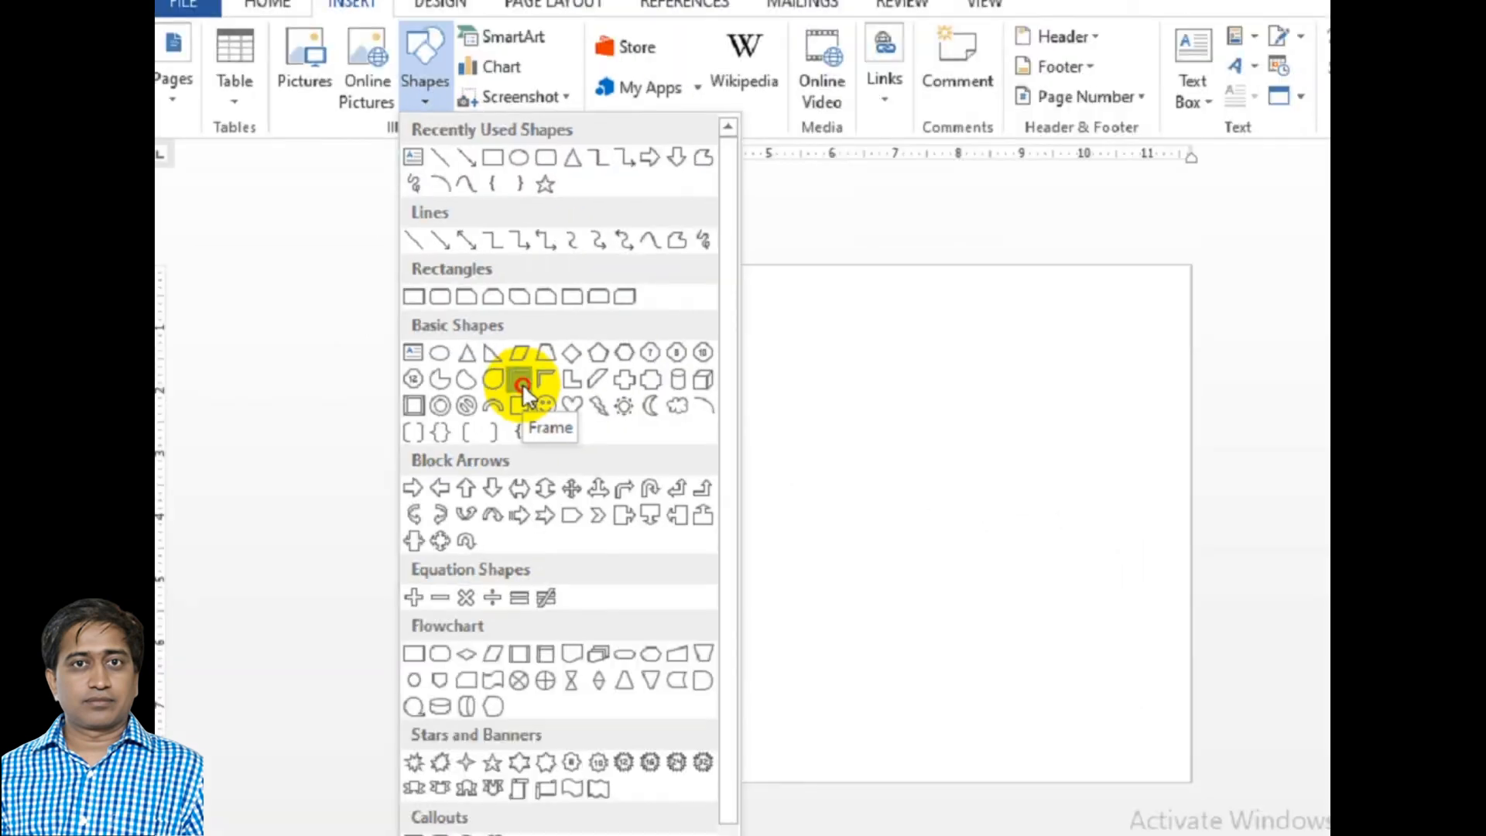
{"action": "left_click", "coordinate": [742, 414]}
{"action": "left_click_drag", "start_coordinate": [443, 288], "coordinate": [788, 458]}
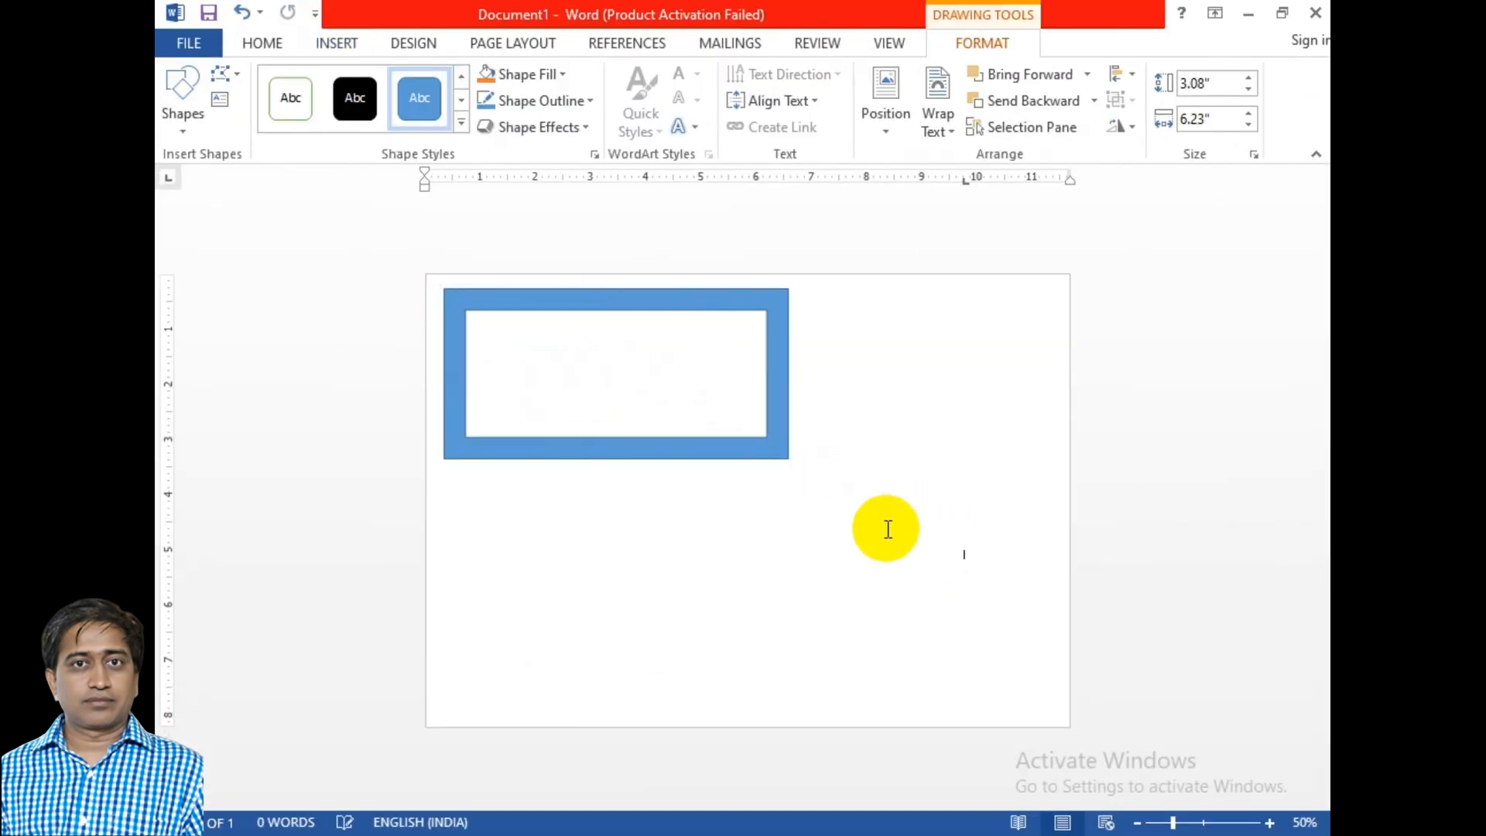
Enlarge the frame shape to about 7.67" by 10.98" so it nearly fills the page, and make its border band thinner
{"action": "left_click", "coordinate": [874, 503]}
{"action": "left_click", "coordinate": [759, 439]}
{"action": "left_click_drag", "start_coordinate": [787, 460], "coordinate": [1051, 711]}
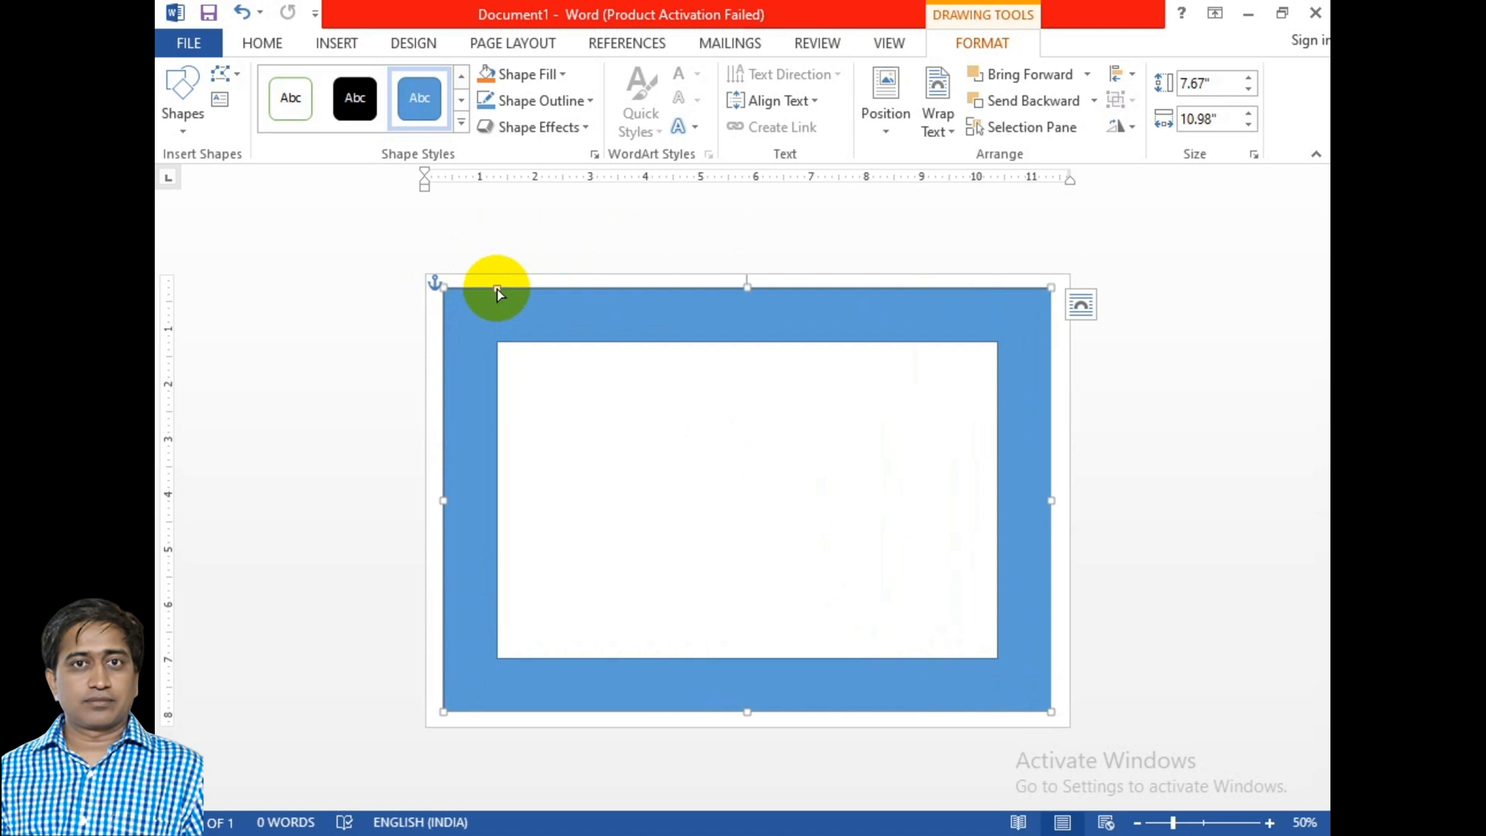
{"action": "left_click_drag", "start_coordinate": [497, 289], "coordinate": [465, 286]}
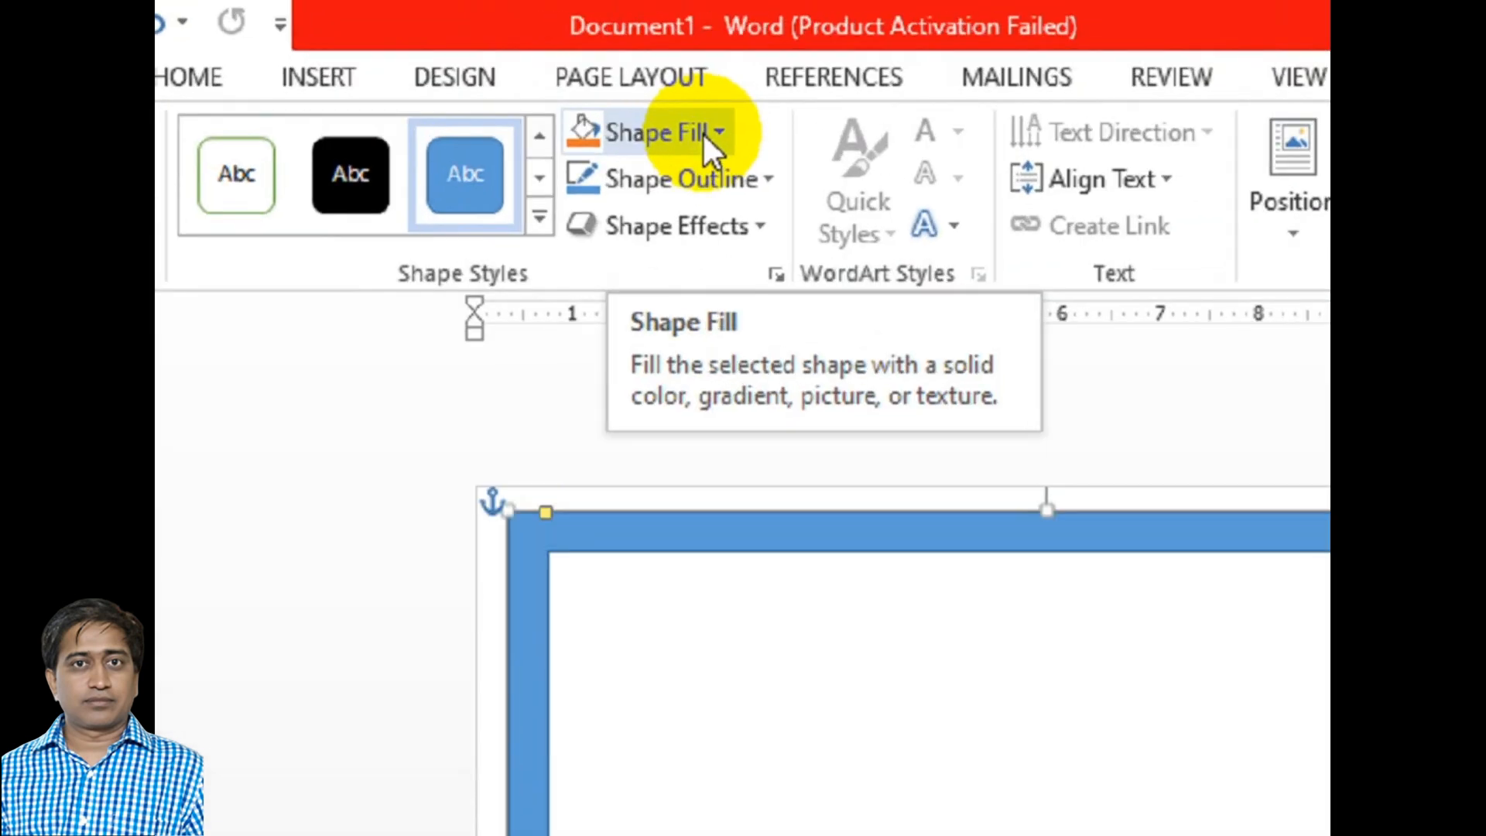
Browse the frame's gradient and texture fill choices and open its detailed gradient fill settings
{"action": "left_click", "coordinate": [556, 75]}
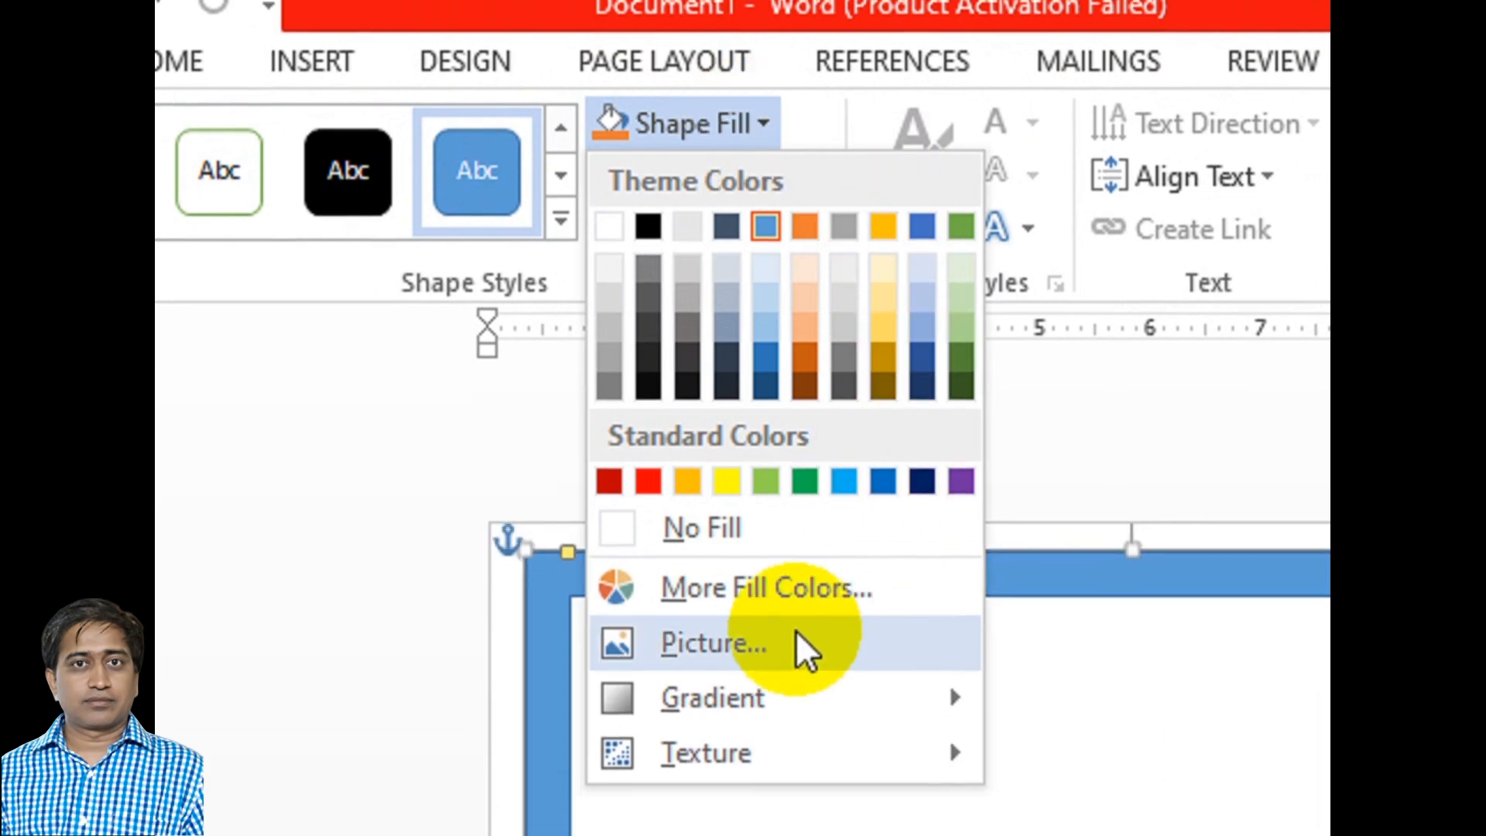
{"action": "mouse_move", "coordinate": [802, 702]}
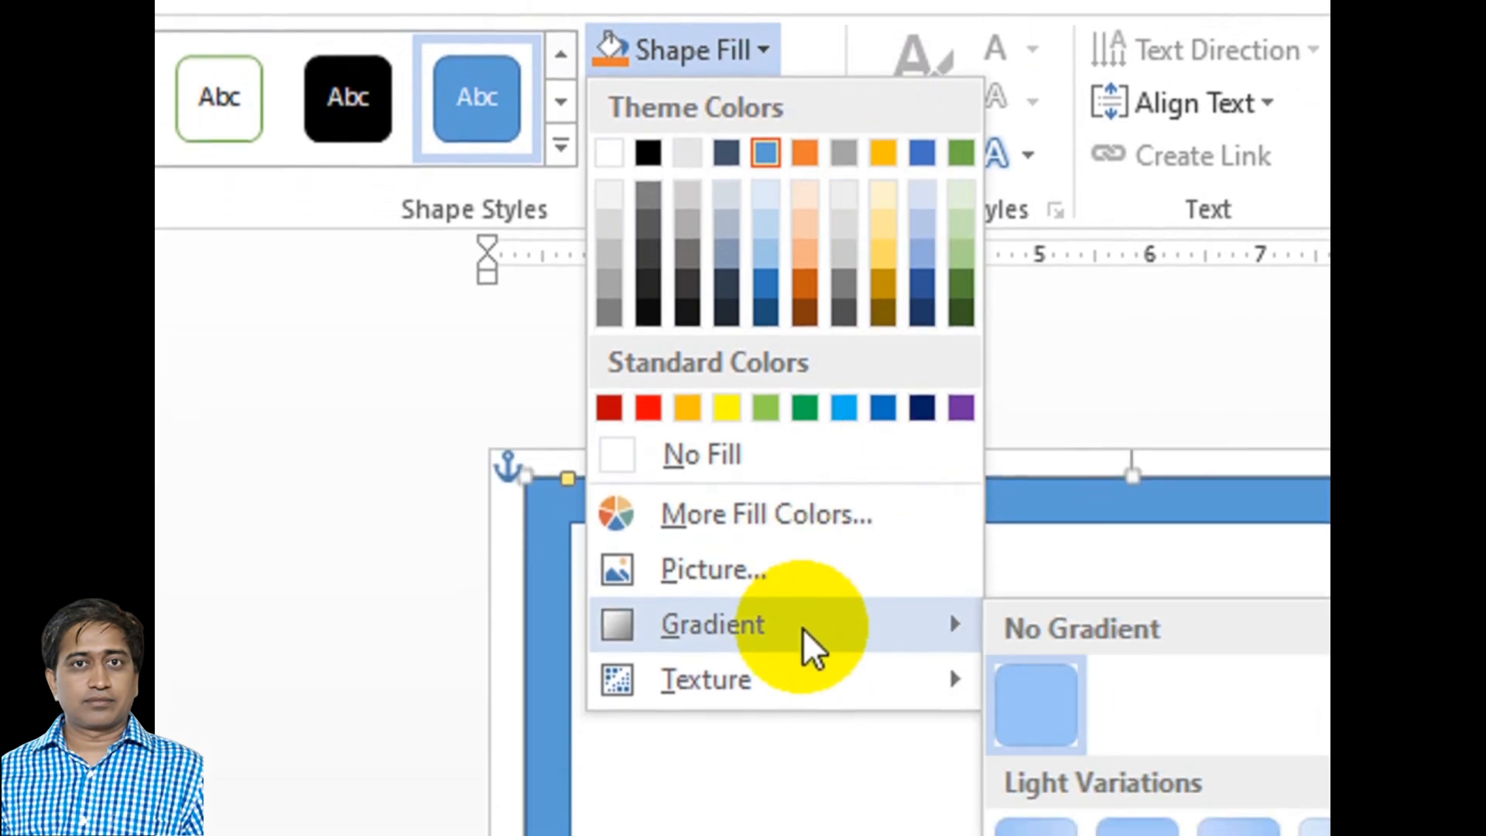
{"action": "mouse_move", "coordinate": [802, 670]}
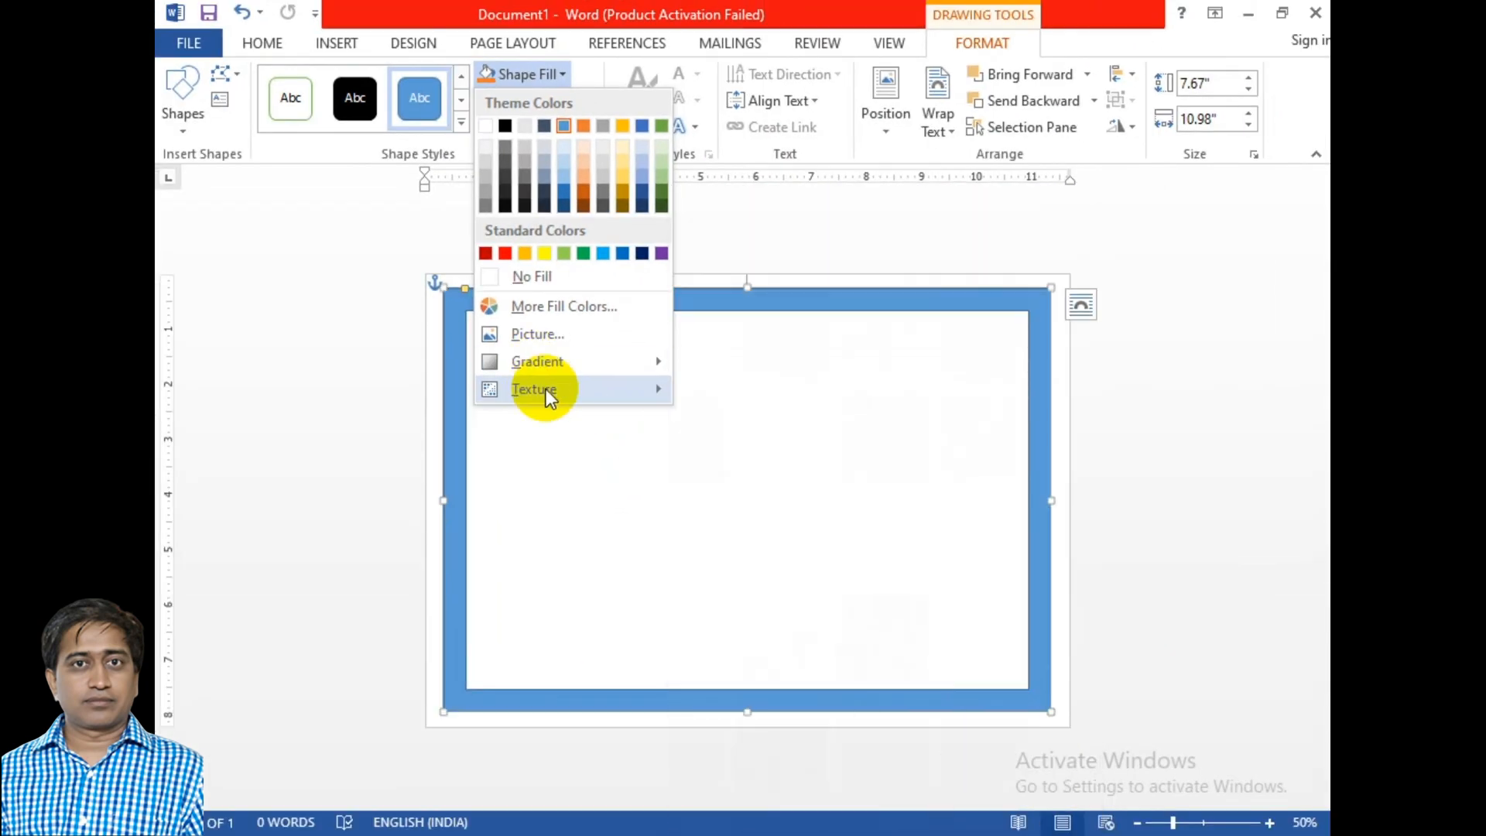
{"action": "mouse_move", "coordinate": [546, 389]}
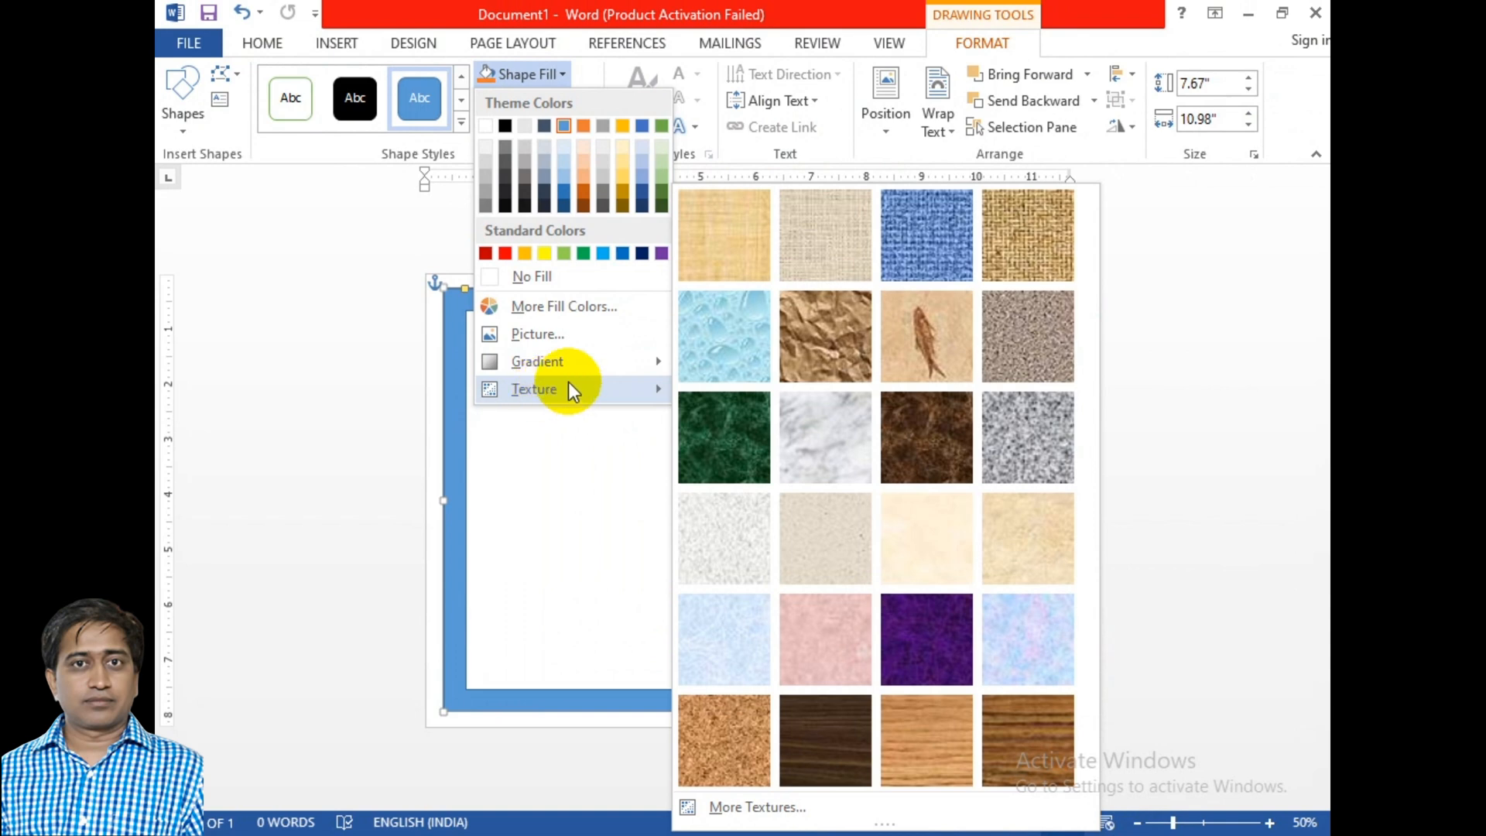
{"action": "mouse_move", "coordinate": [568, 363]}
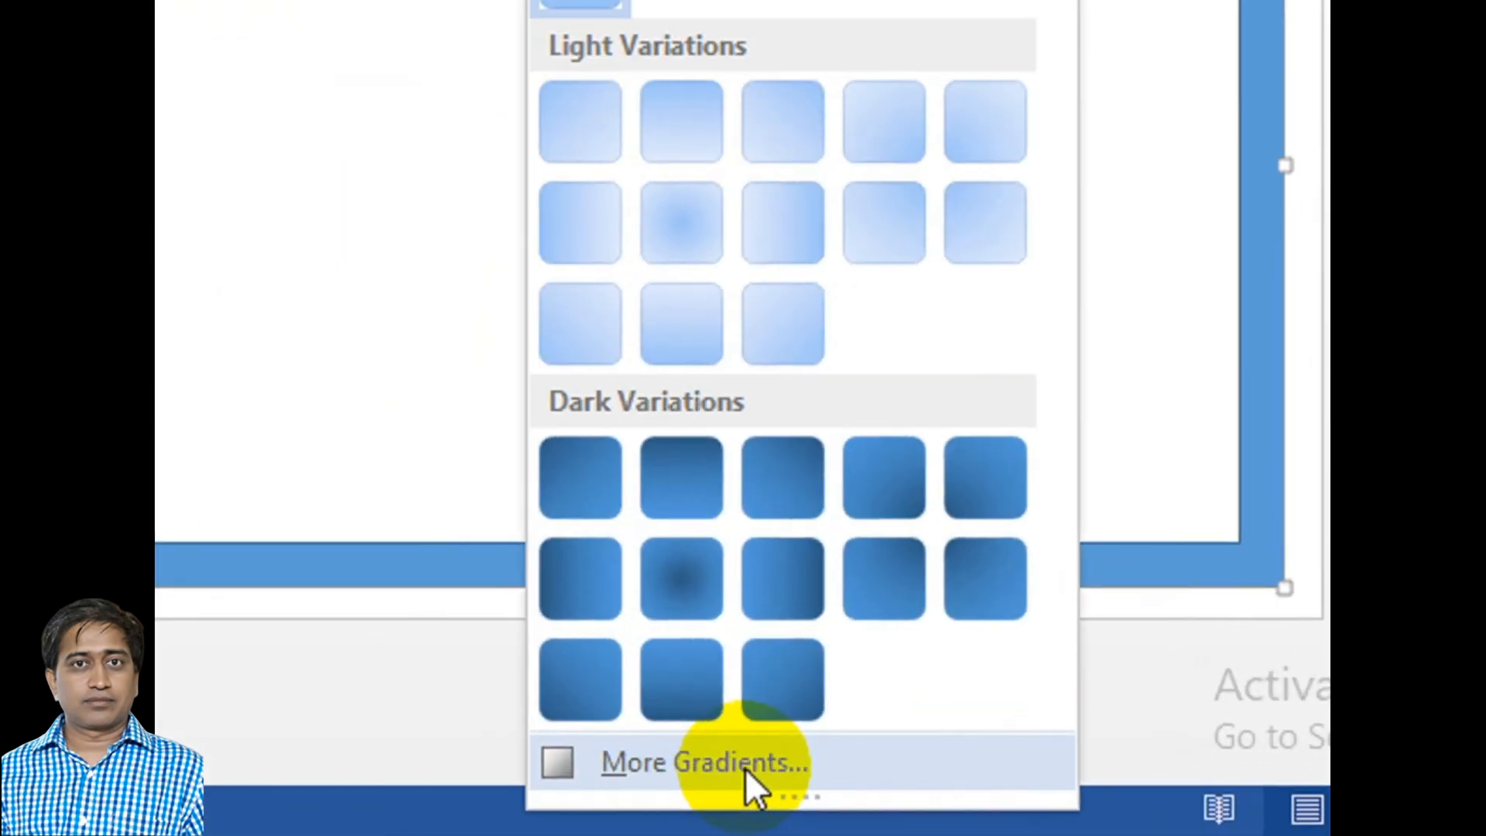
{"action": "left_click", "coordinate": [745, 768]}
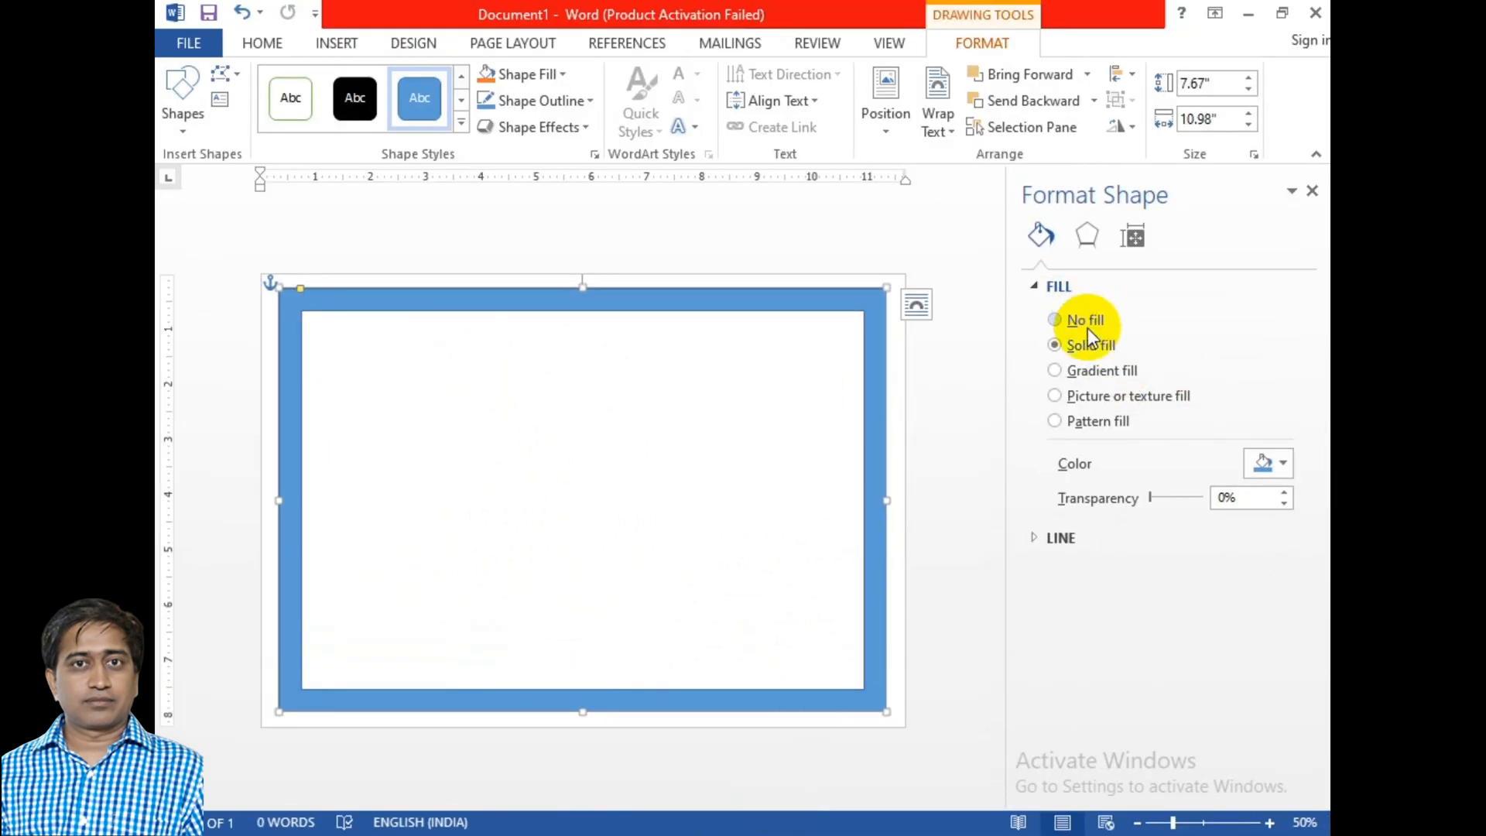
Try a gradient fill, a pattern fill and a picture or texture fill on the frame shape
{"action": "left_click", "coordinate": [1089, 374]}
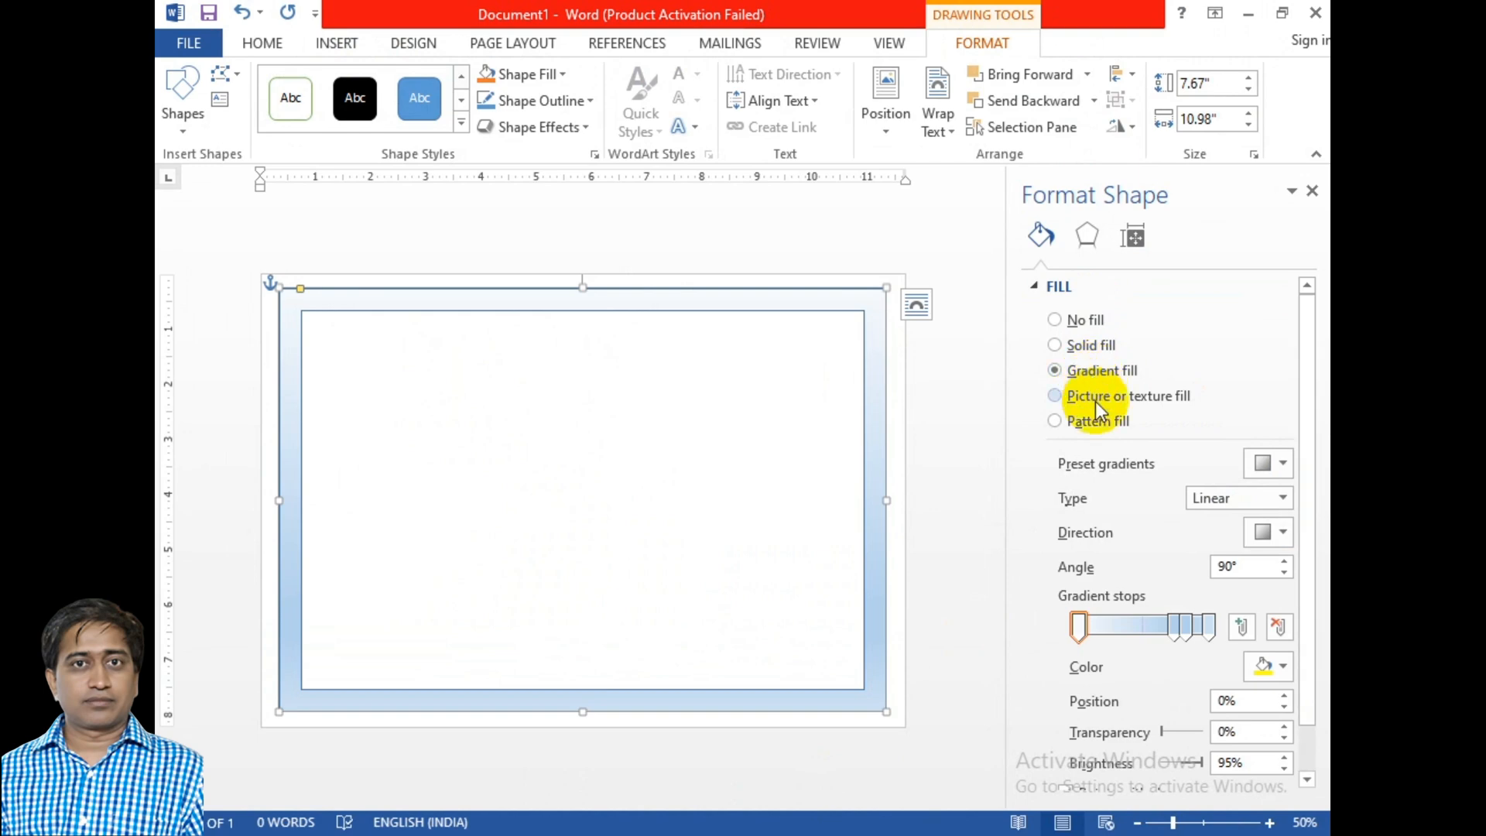
{"action": "left_click", "coordinate": [1094, 401]}
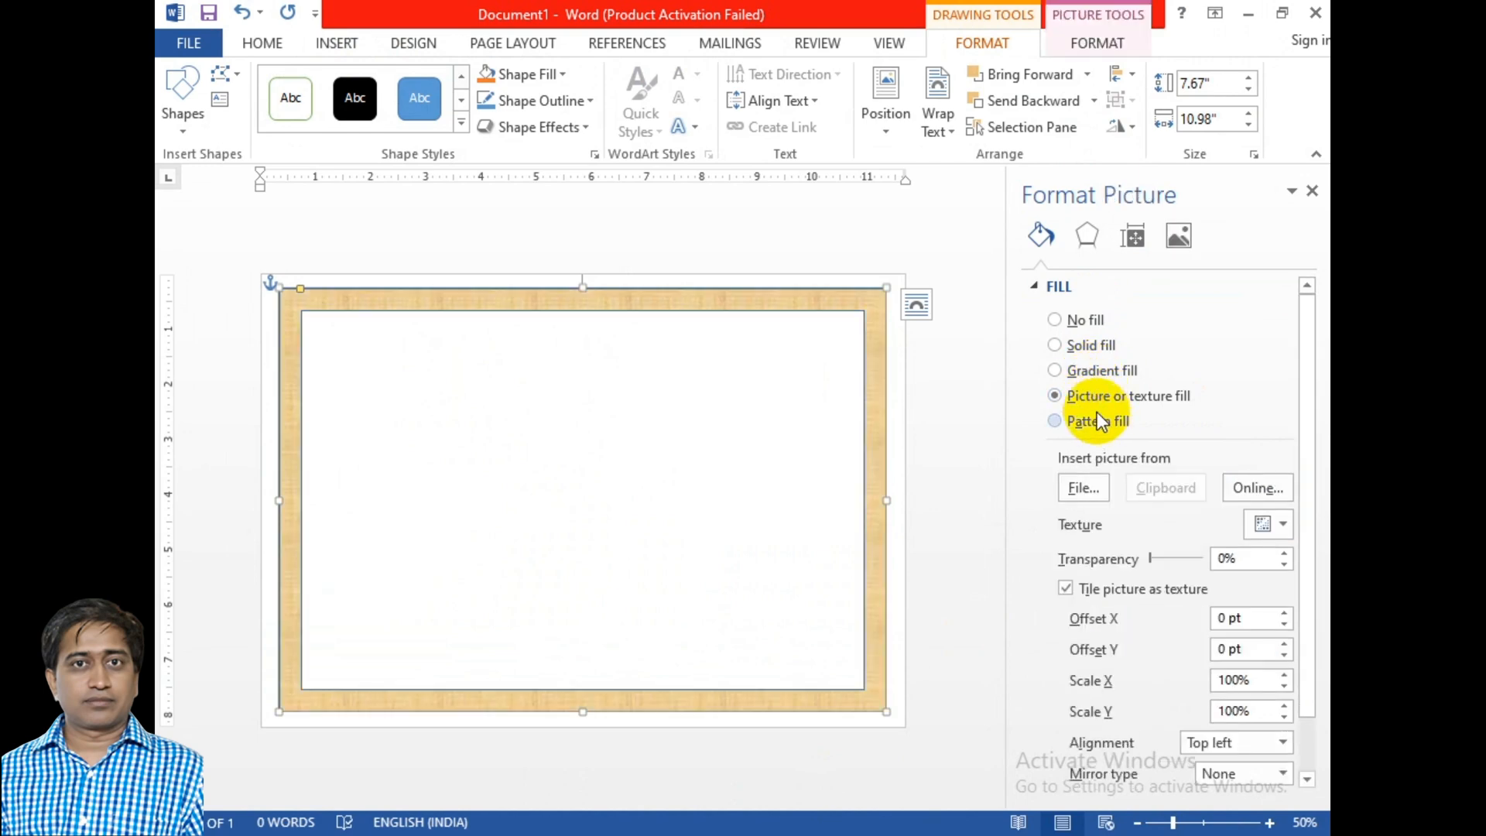
{"action": "left_click", "coordinate": [1097, 420]}
{"action": "left_click", "coordinate": [1097, 397]}
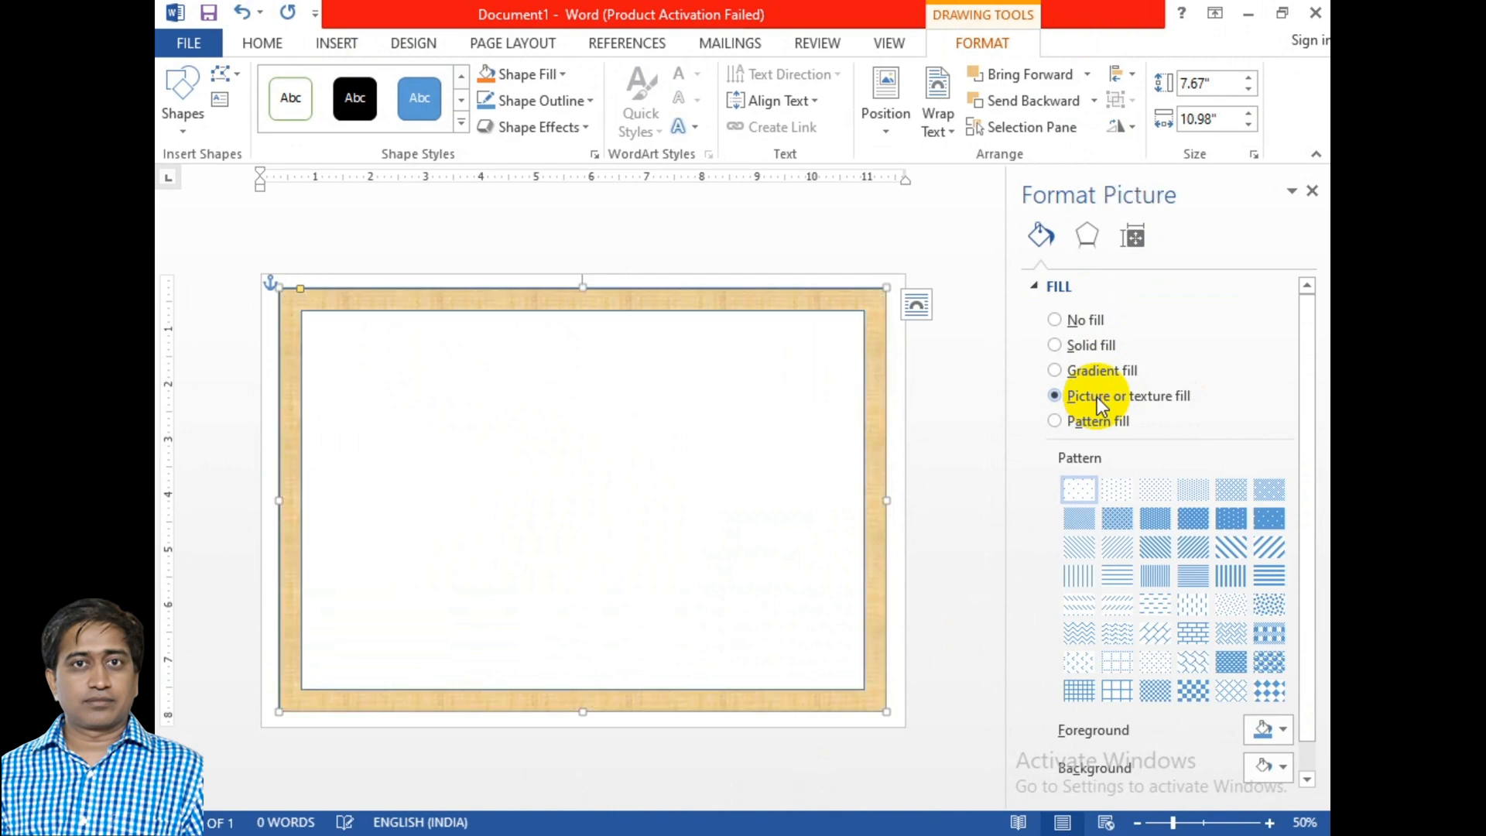
Give the frame a pattern fill, compare several stripe patterns and apply the dense downward-diagonal one
{"action": "left_click", "coordinate": [1097, 420]}
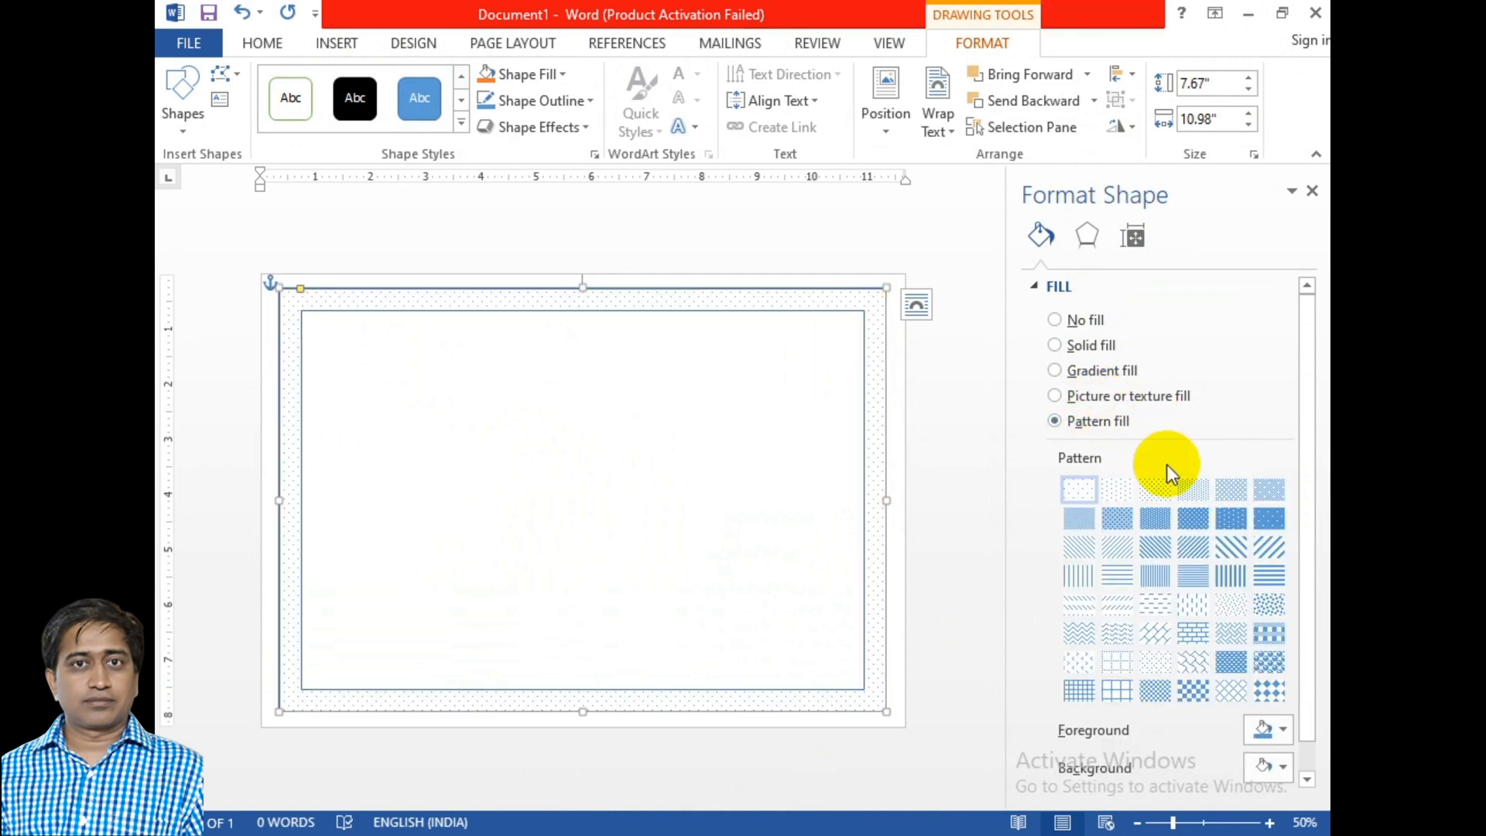
{"action": "left_click", "coordinate": [1204, 548]}
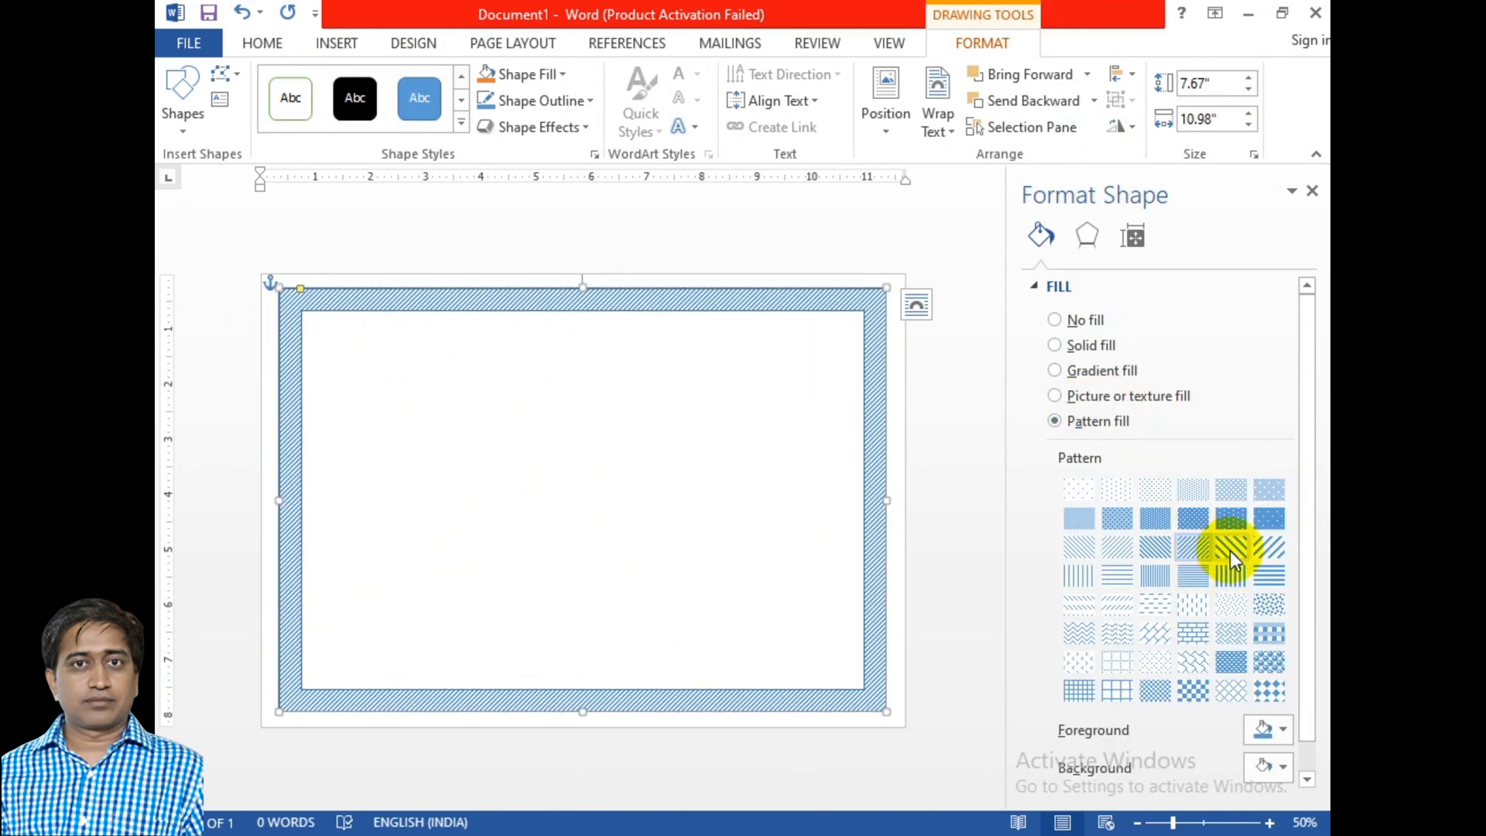
{"action": "left_click", "coordinate": [1228, 550]}
{"action": "left_click", "coordinate": [1194, 553]}
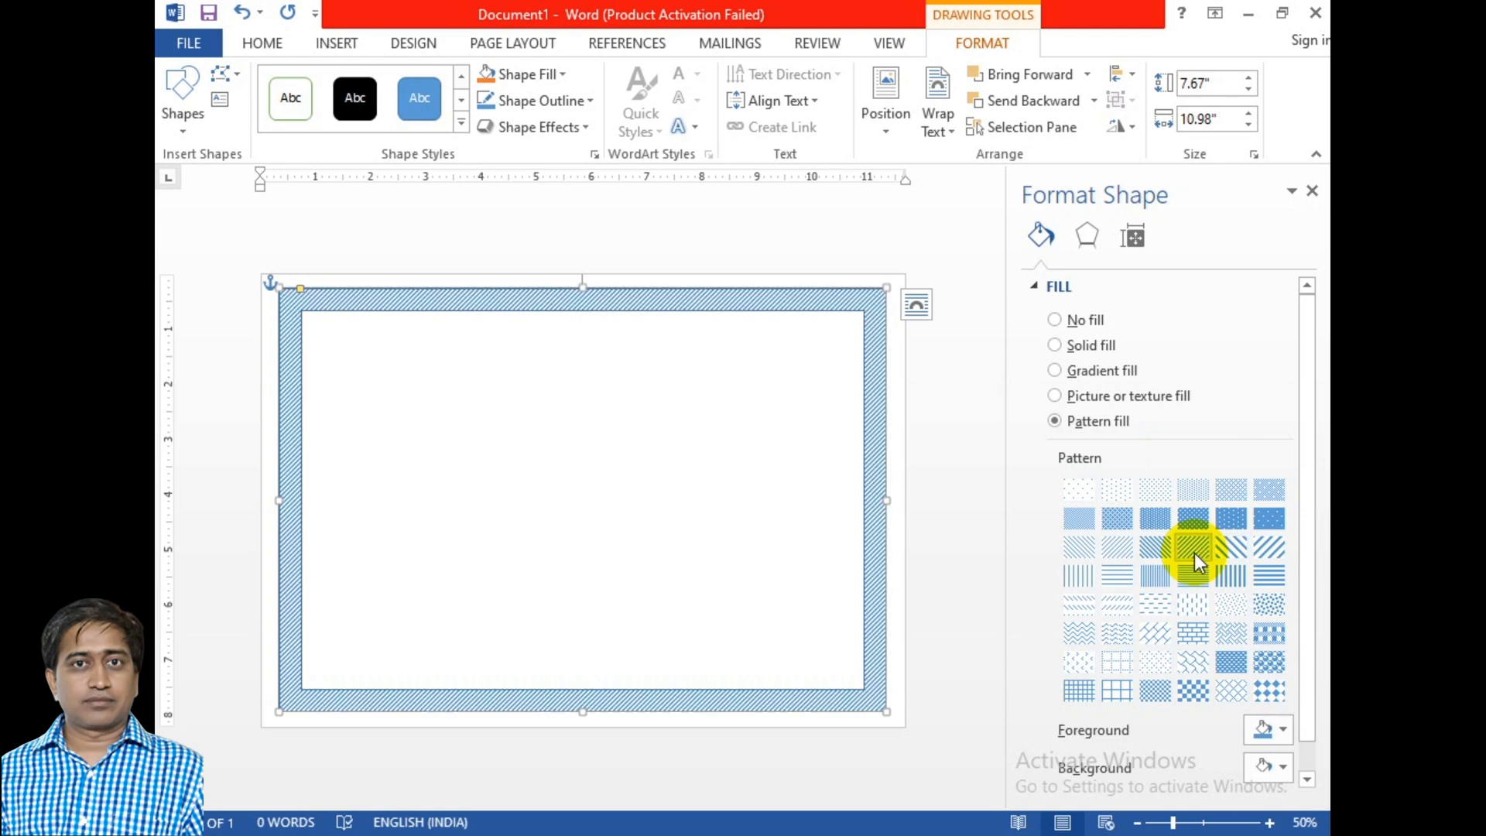
{"action": "left_click", "coordinate": [1236, 572]}
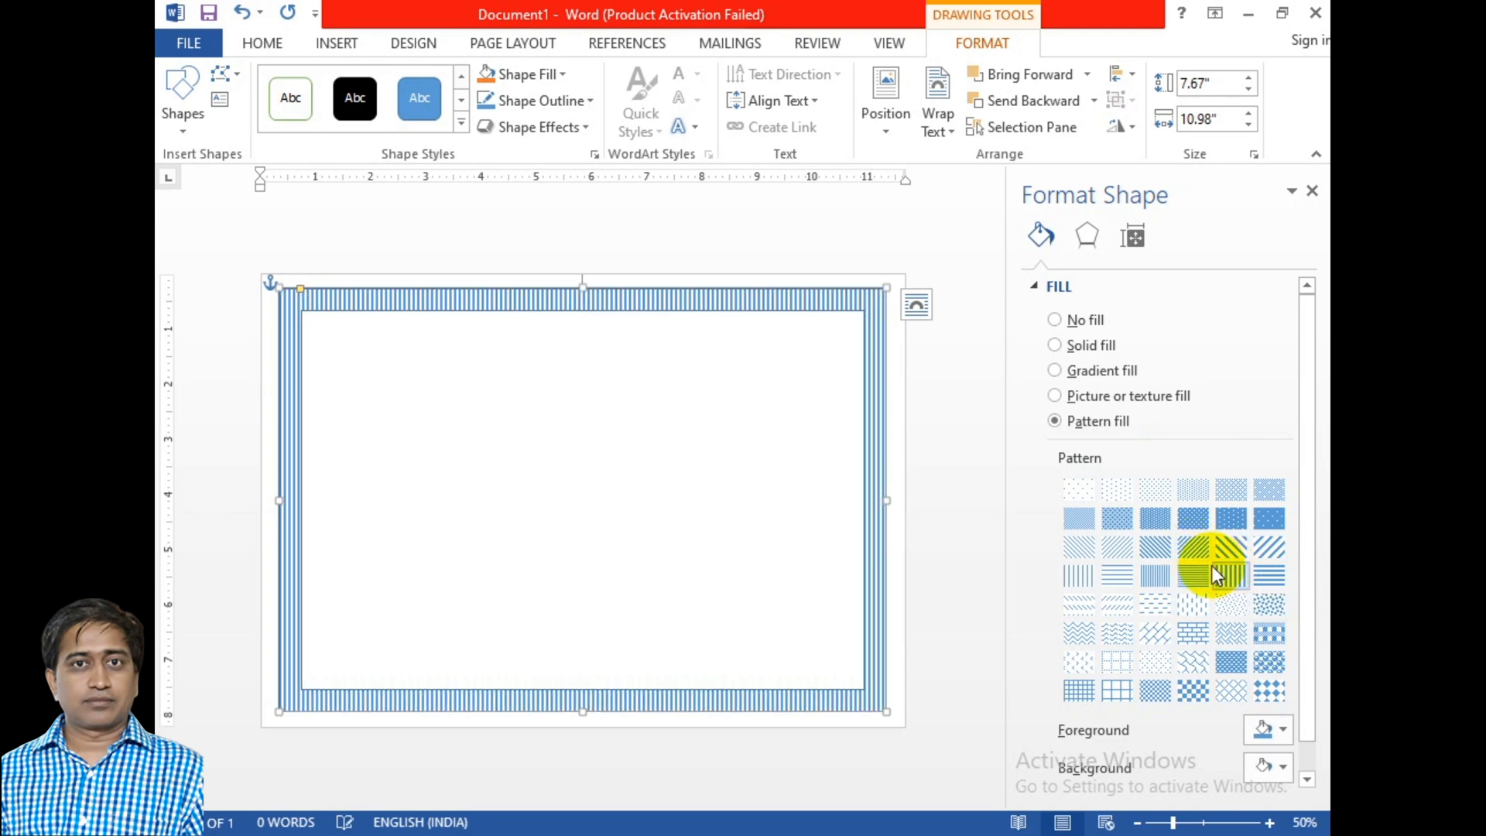
{"action": "left_click", "coordinate": [1154, 554]}
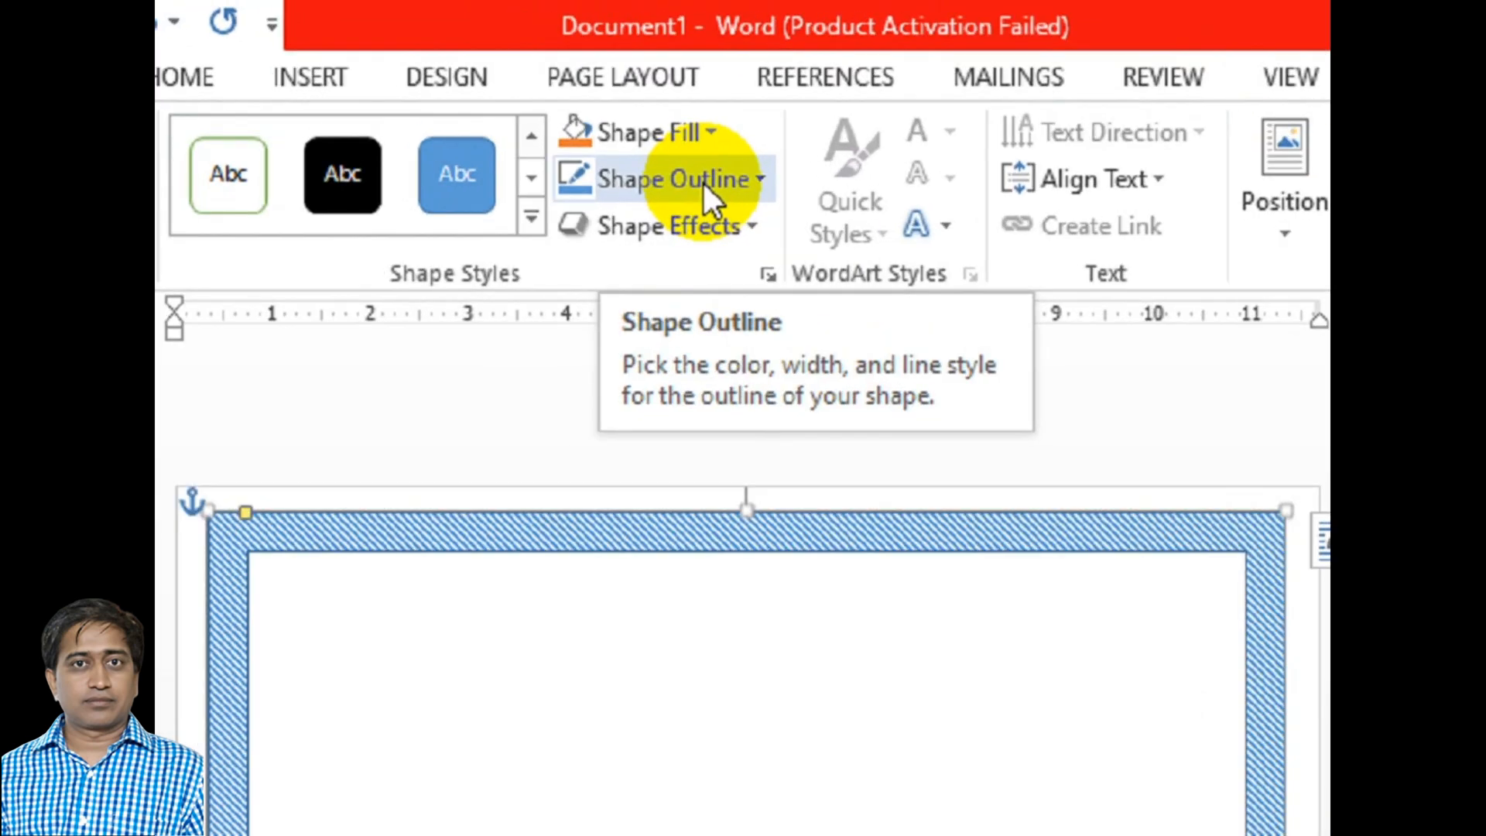
Give the frame a dark blue outline from the standard colours with a weight of 2¼ pt
{"action": "left_click", "coordinate": [559, 104]}
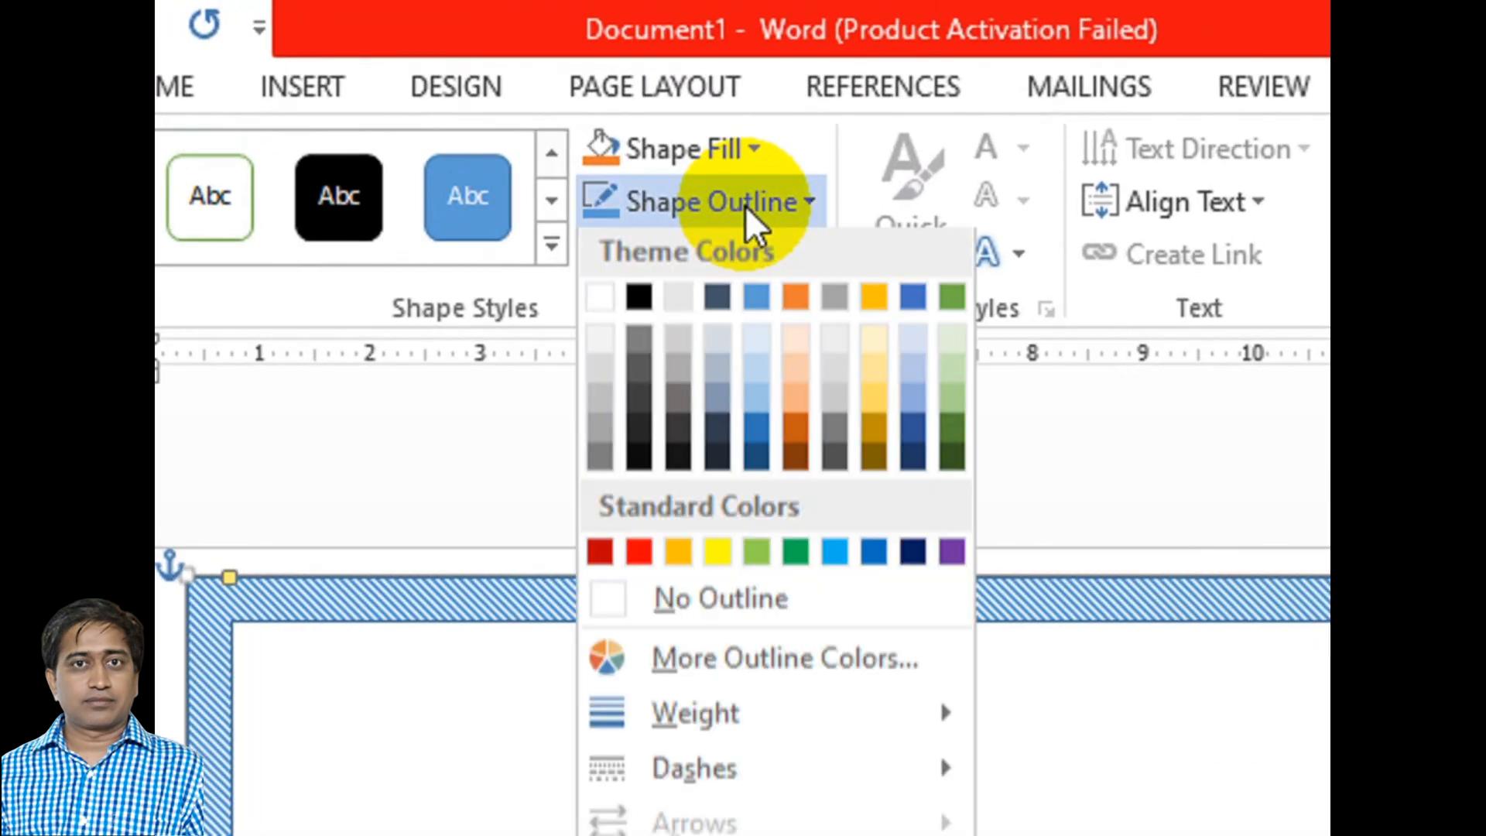
{"action": "left_click", "coordinate": [921, 561]}
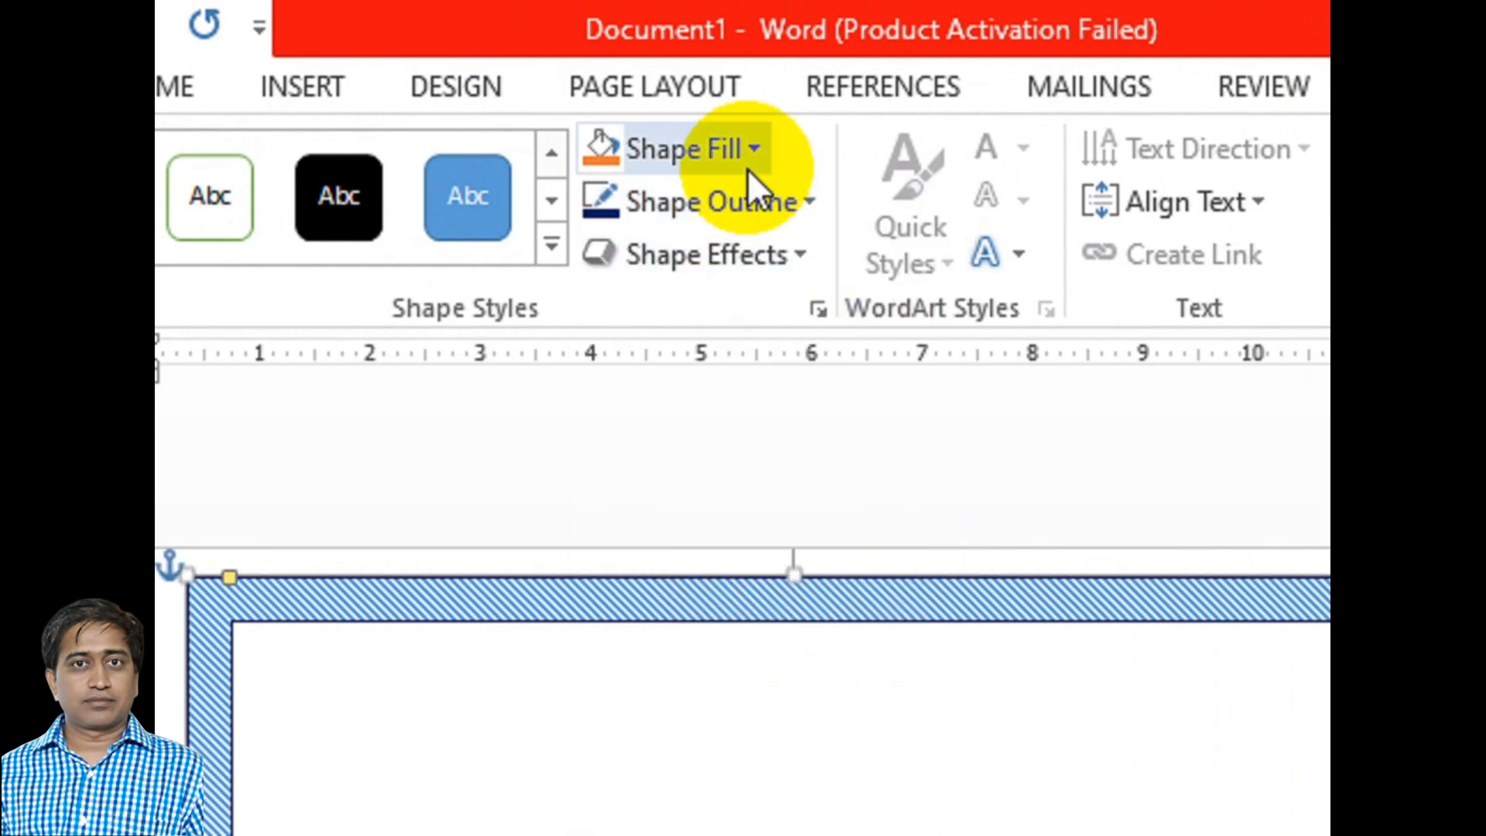
{"action": "left_click", "coordinate": [747, 200]}
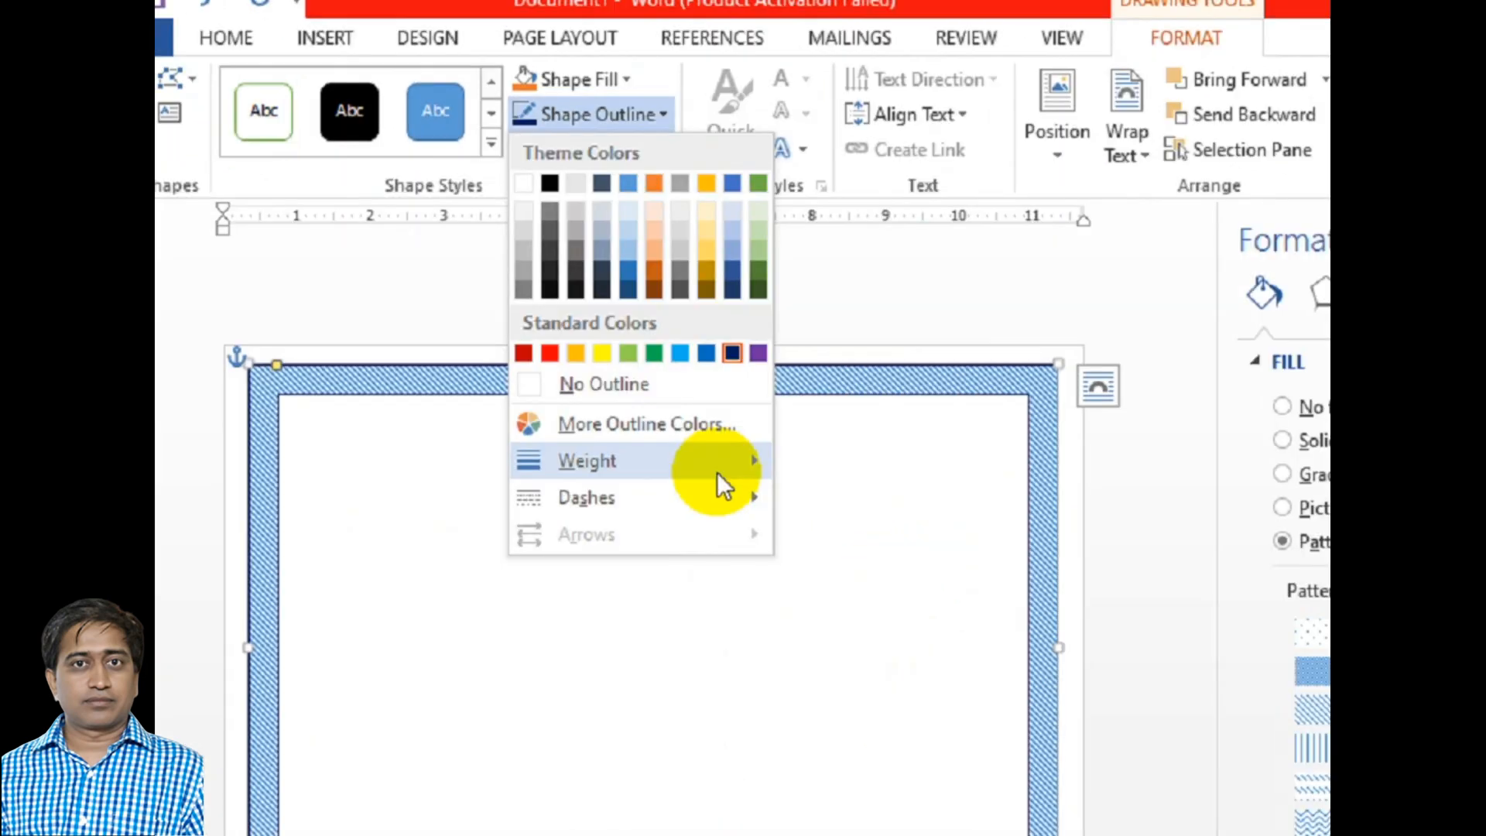
{"action": "mouse_move", "coordinate": [890, 735]}
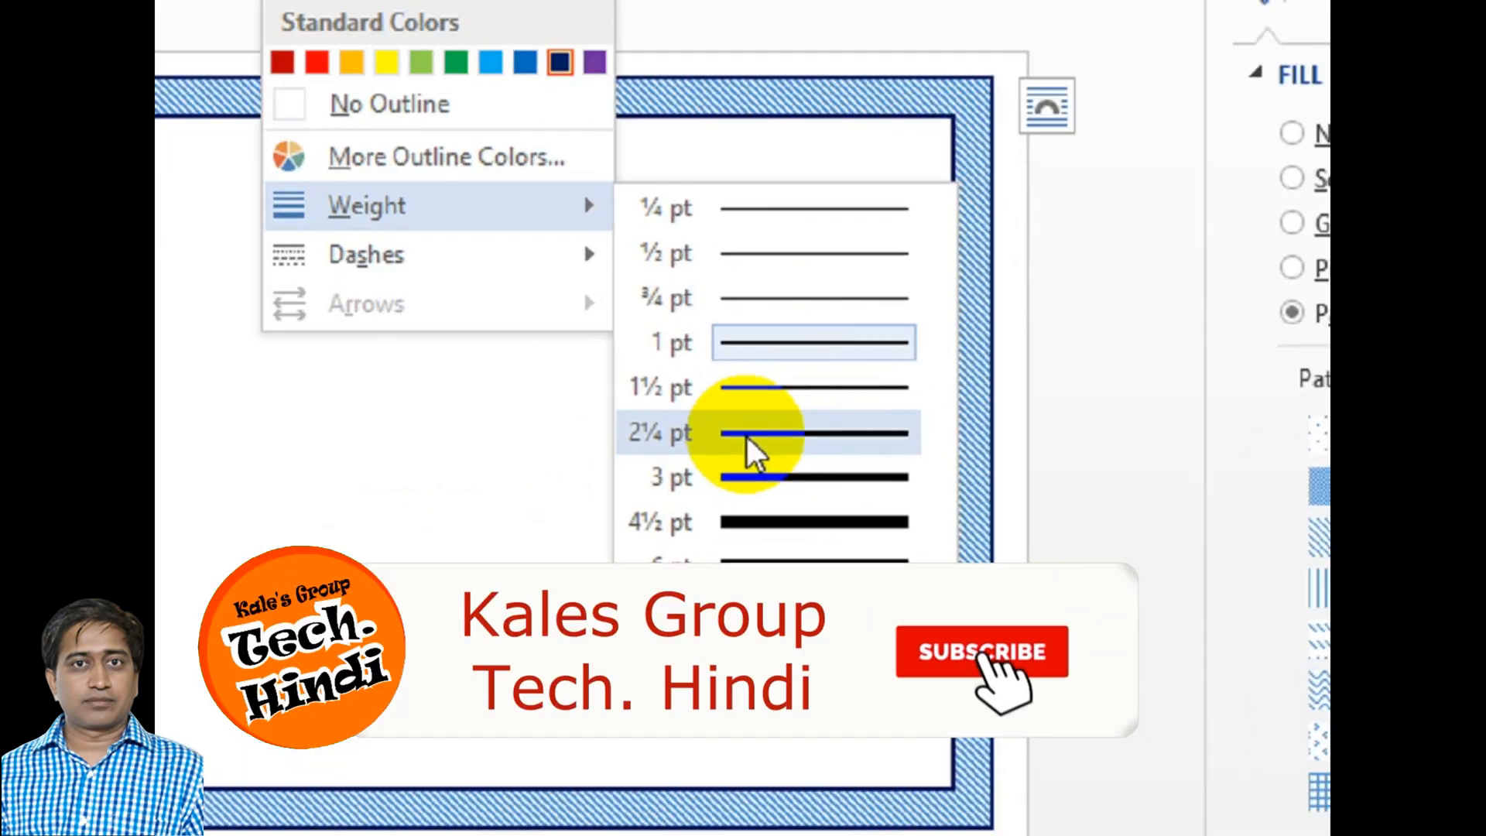
{"action": "left_click", "coordinate": [746, 437]}
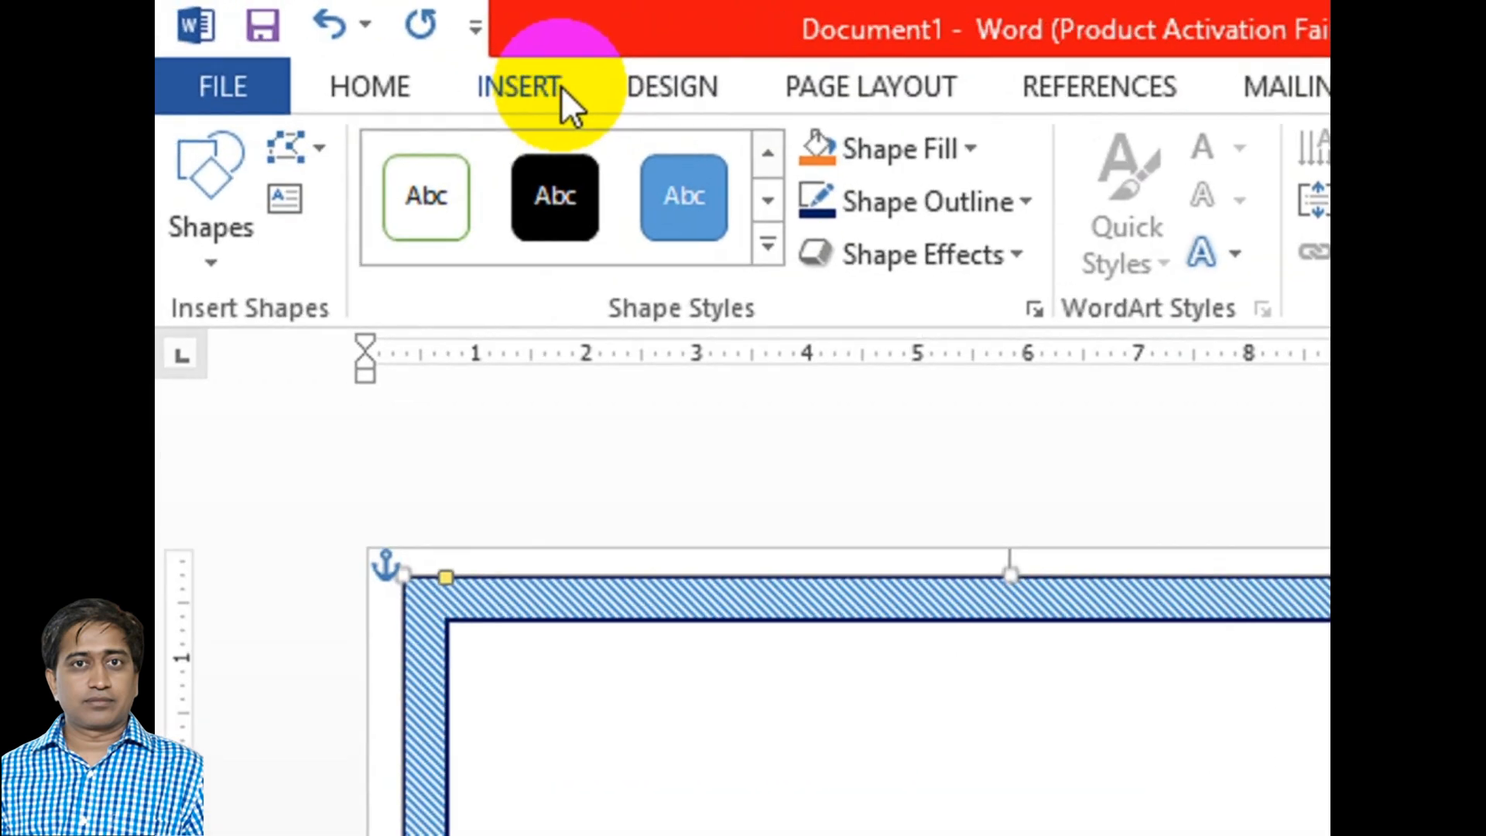
Draw a rectangle about 2.35" high by 5.67" wide over the frame's upper-left corner and close the shape formatting settings
{"action": "left_click", "coordinate": [350, 40]}
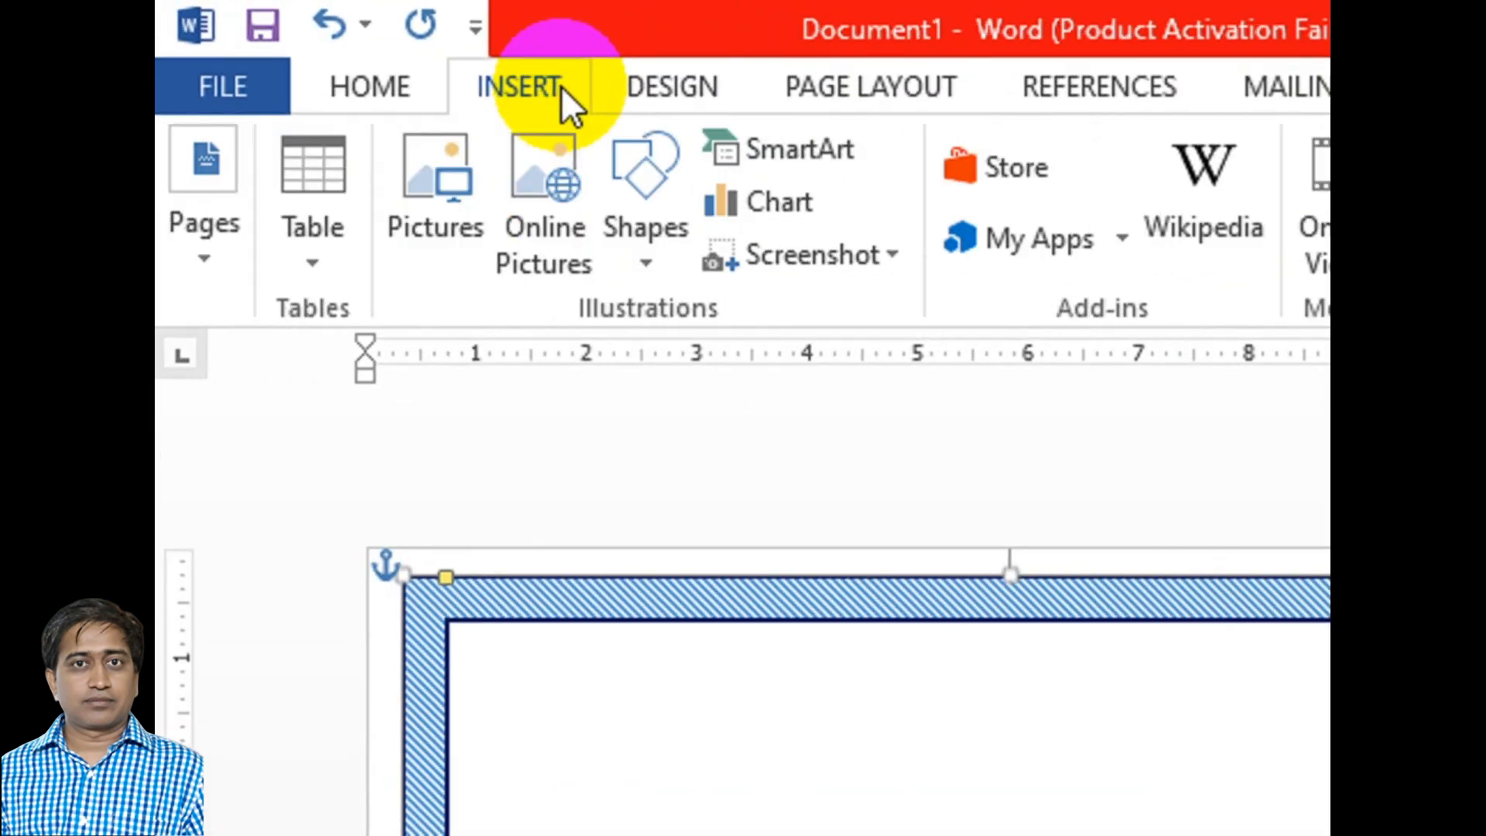
{"action": "left_click", "coordinate": [675, 263]}
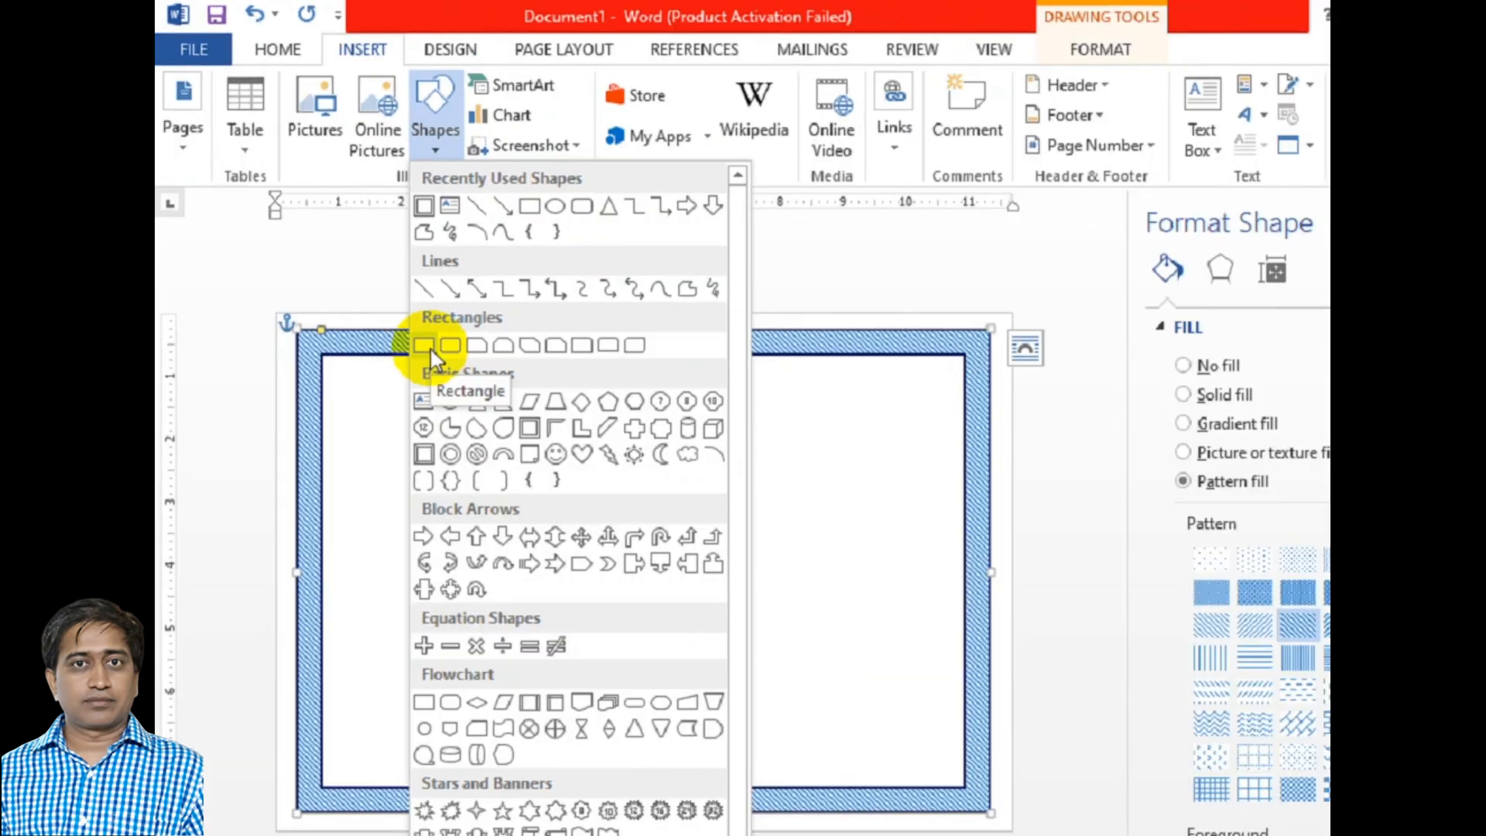
{"action": "left_click", "coordinate": [637, 607]}
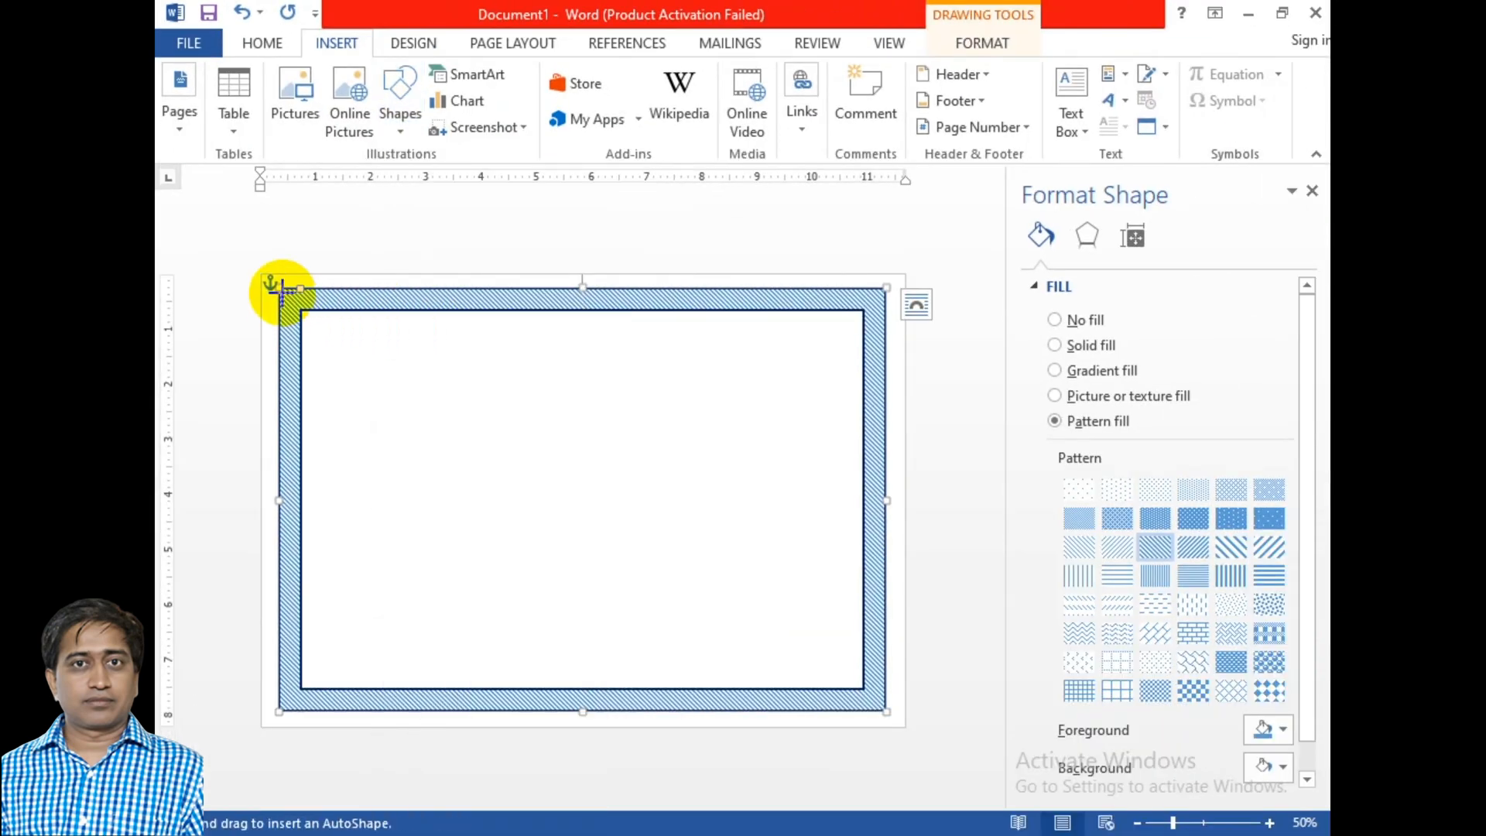
{"action": "mouse_move", "coordinate": [280, 289]}
{"action": "left_mouse_down"}
{"action": "mouse_move", "coordinate": [431, 332]}
{"action": "mouse_move", "coordinate": [592, 418]}
{"action": "left_mouse_up"}
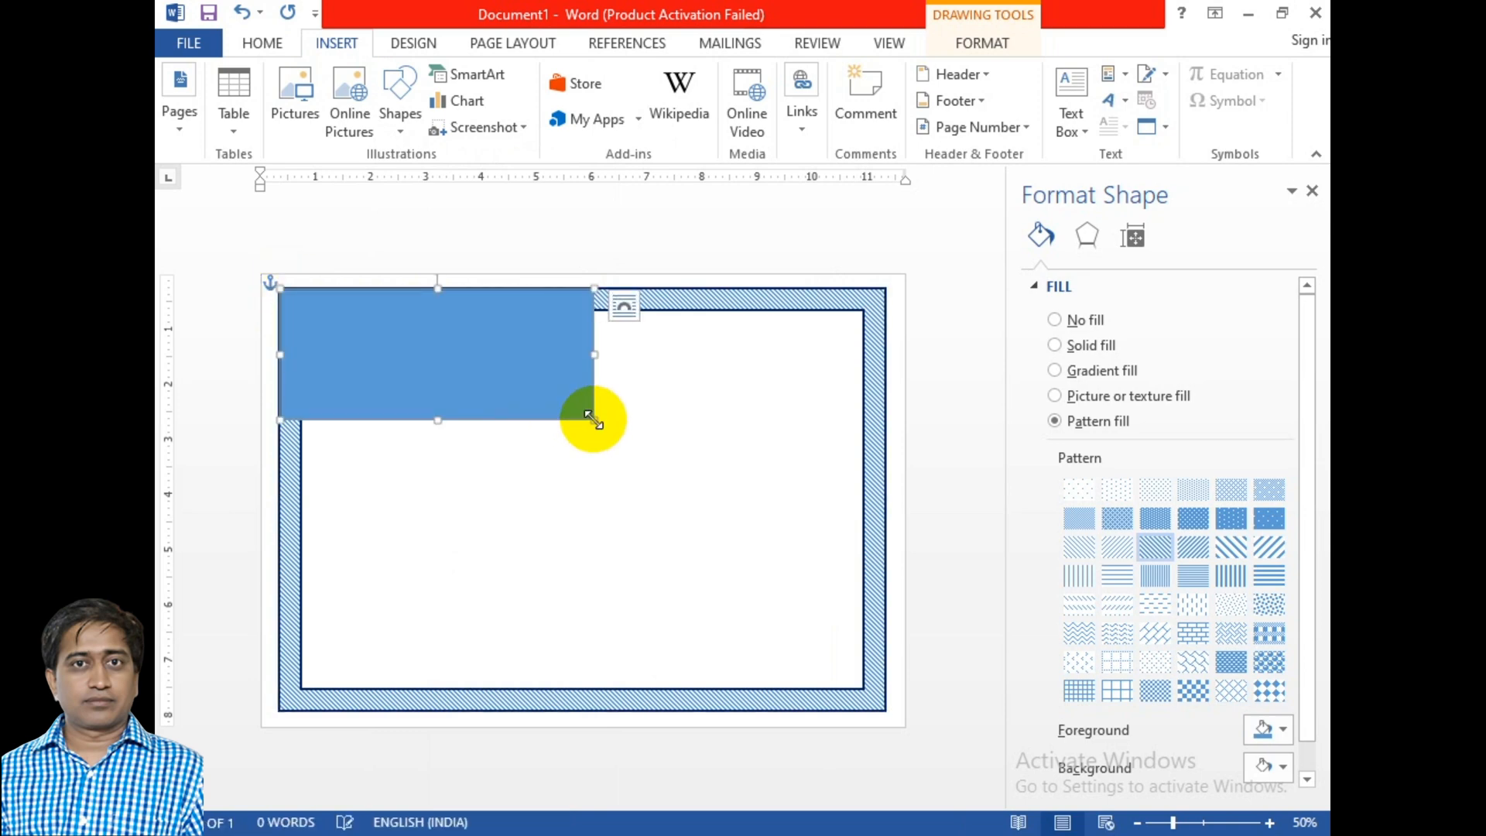
{"action": "left_click", "coordinate": [1311, 191]}
{"action": "scroll", "coordinate": [611, 472], "scroll_direction": "up", "scroll_amount": 1}
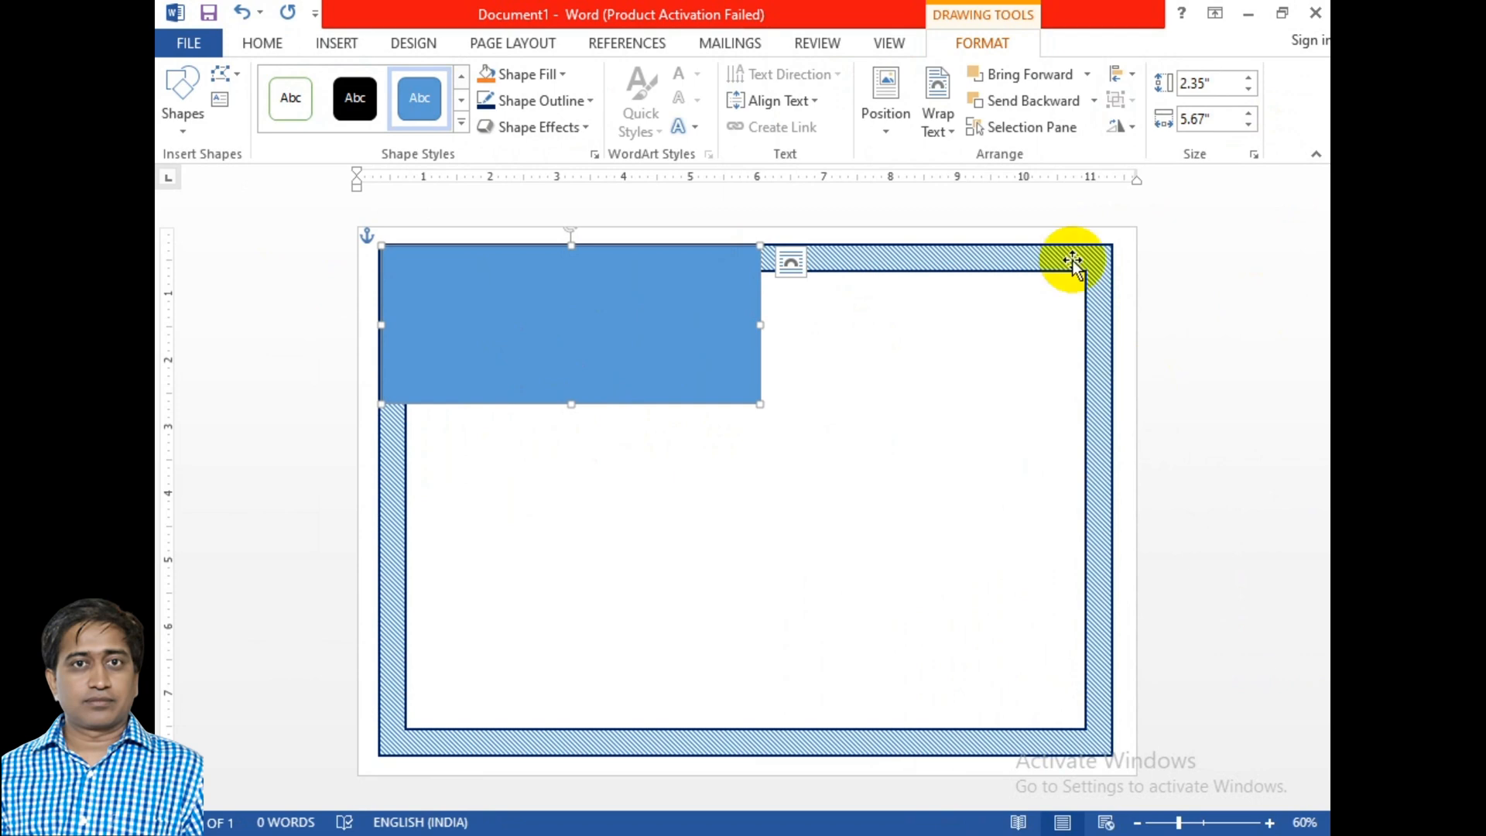
Enlarge the corner rectangle to about 2.63" high by 6.02" wide, keeping its upper-left corner in place
{"action": "left_click", "coordinate": [634, 337]}
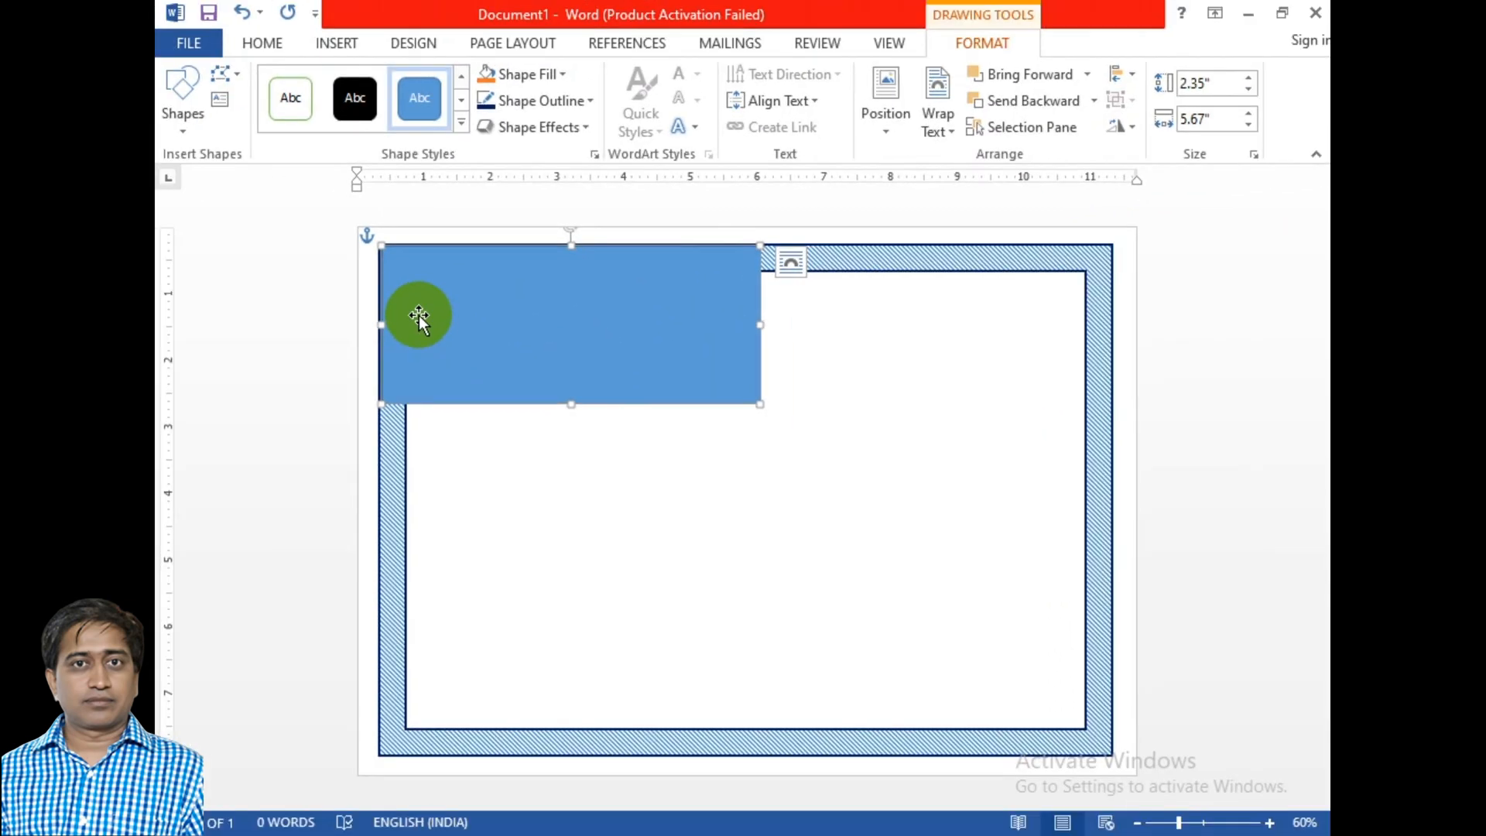
{"action": "left_click", "coordinate": [468, 296]}
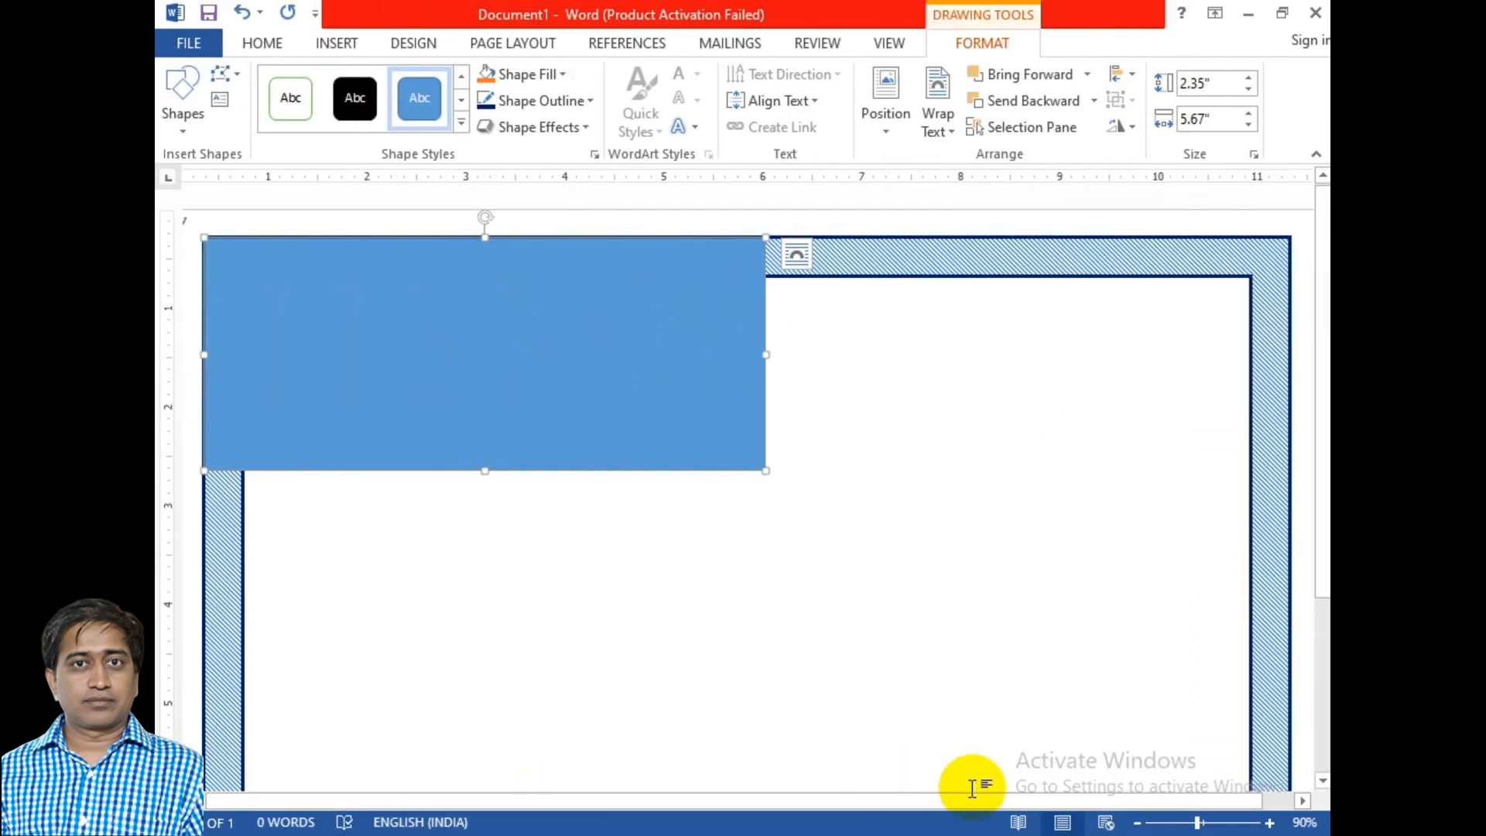
{"action": "left_click_drag", "start_coordinate": [305, 803], "coordinate": [269, 802]}
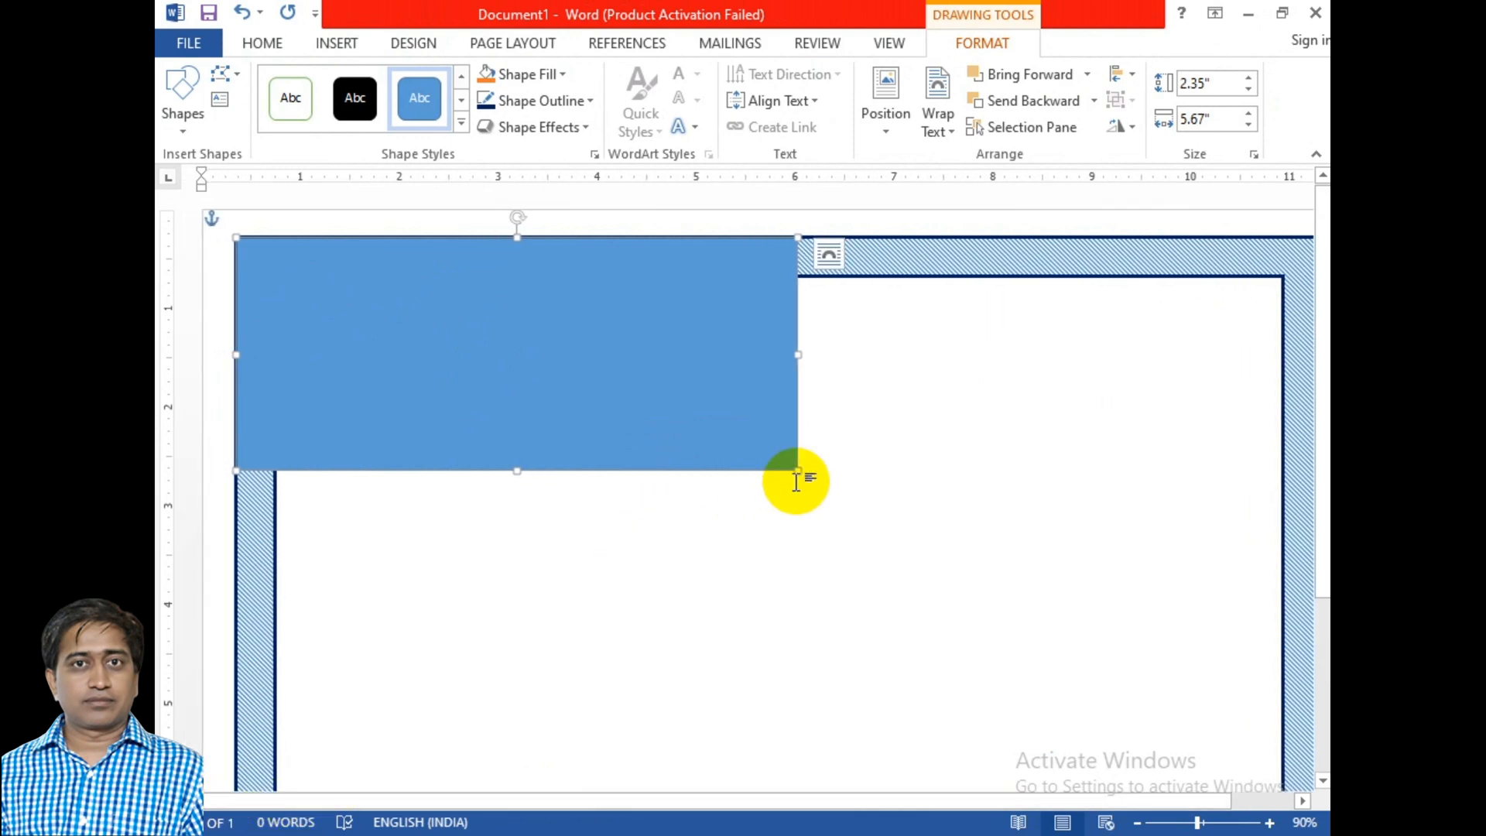
{"action": "left_click_drag", "start_coordinate": [797, 468], "coordinate": [833, 498]}
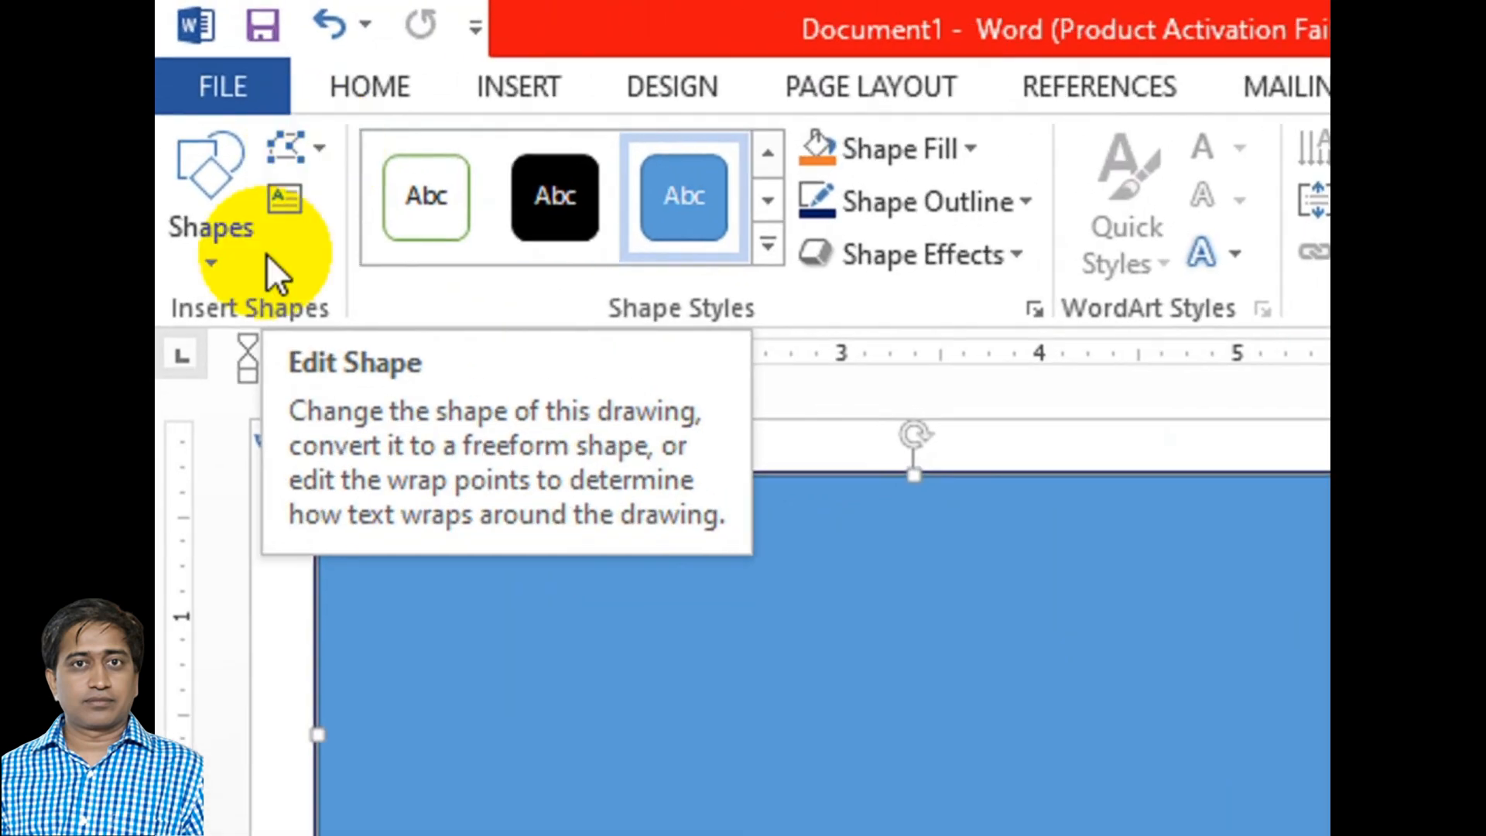
Start editing the rectangle's points and add one on its right edge where the frame's inner edge meets it
{"action": "left_click", "coordinate": [291, 158]}
{"action": "left_click", "coordinate": [374, 261]}
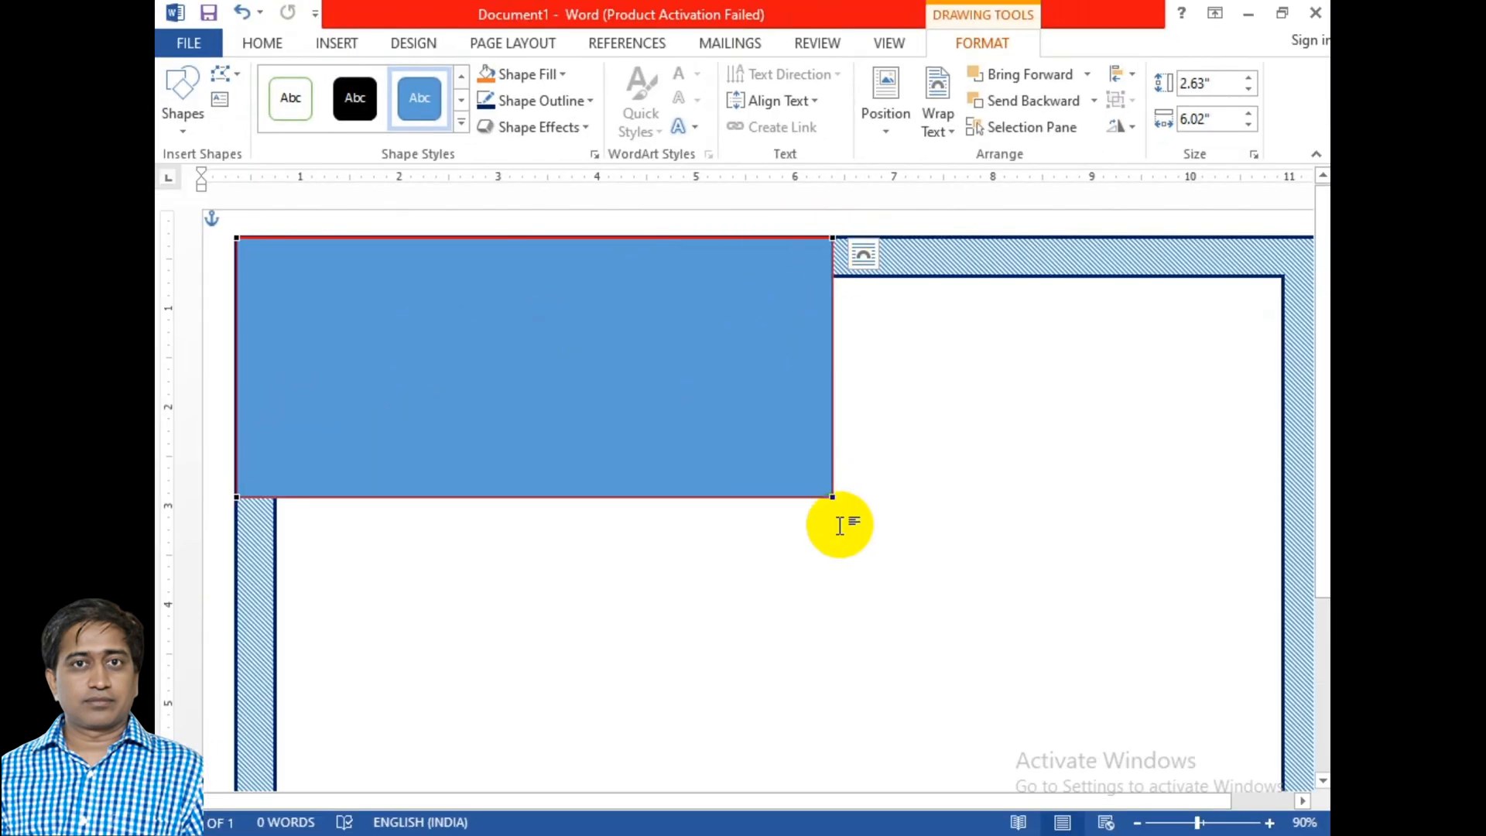
{"action": "right_click", "coordinate": [832, 265]}
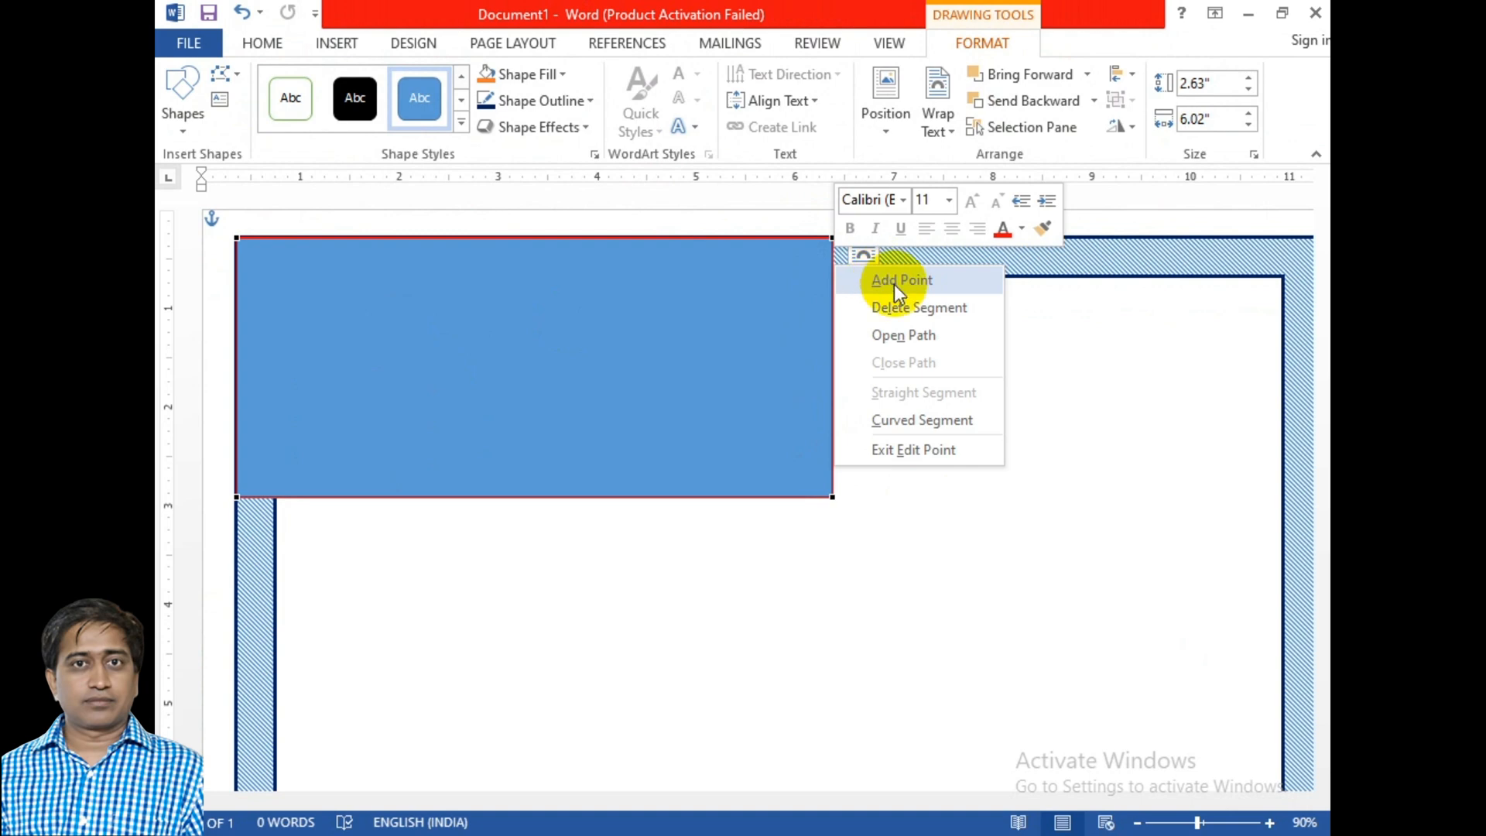
{"action": "left_click", "coordinate": [798, 202]}
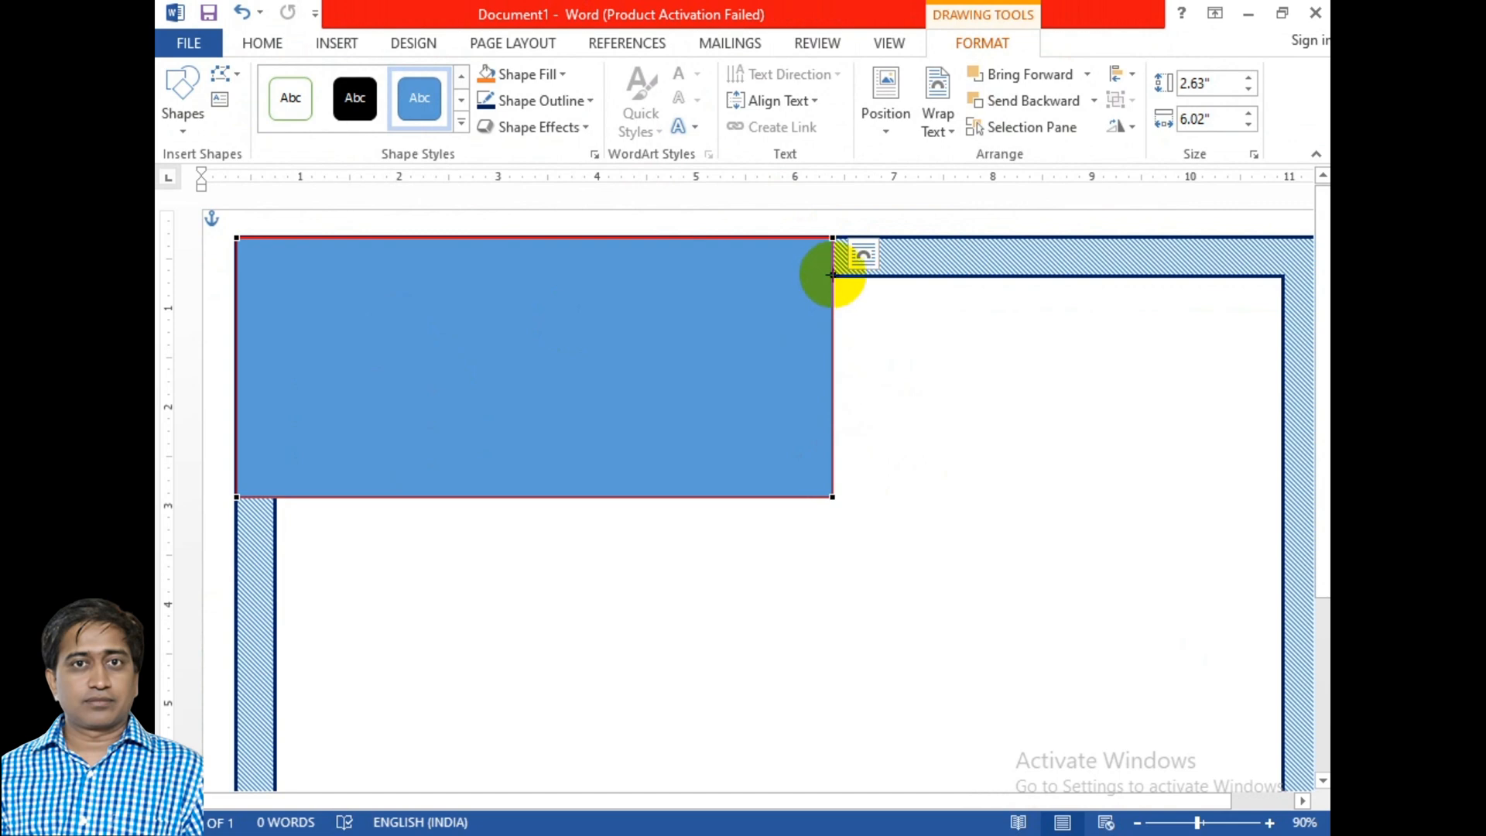
{"action": "left_click", "coordinate": [832, 275]}
{"action": "right_click", "coordinate": [832, 275]}
{"action": "left_click", "coordinate": [879, 289]}
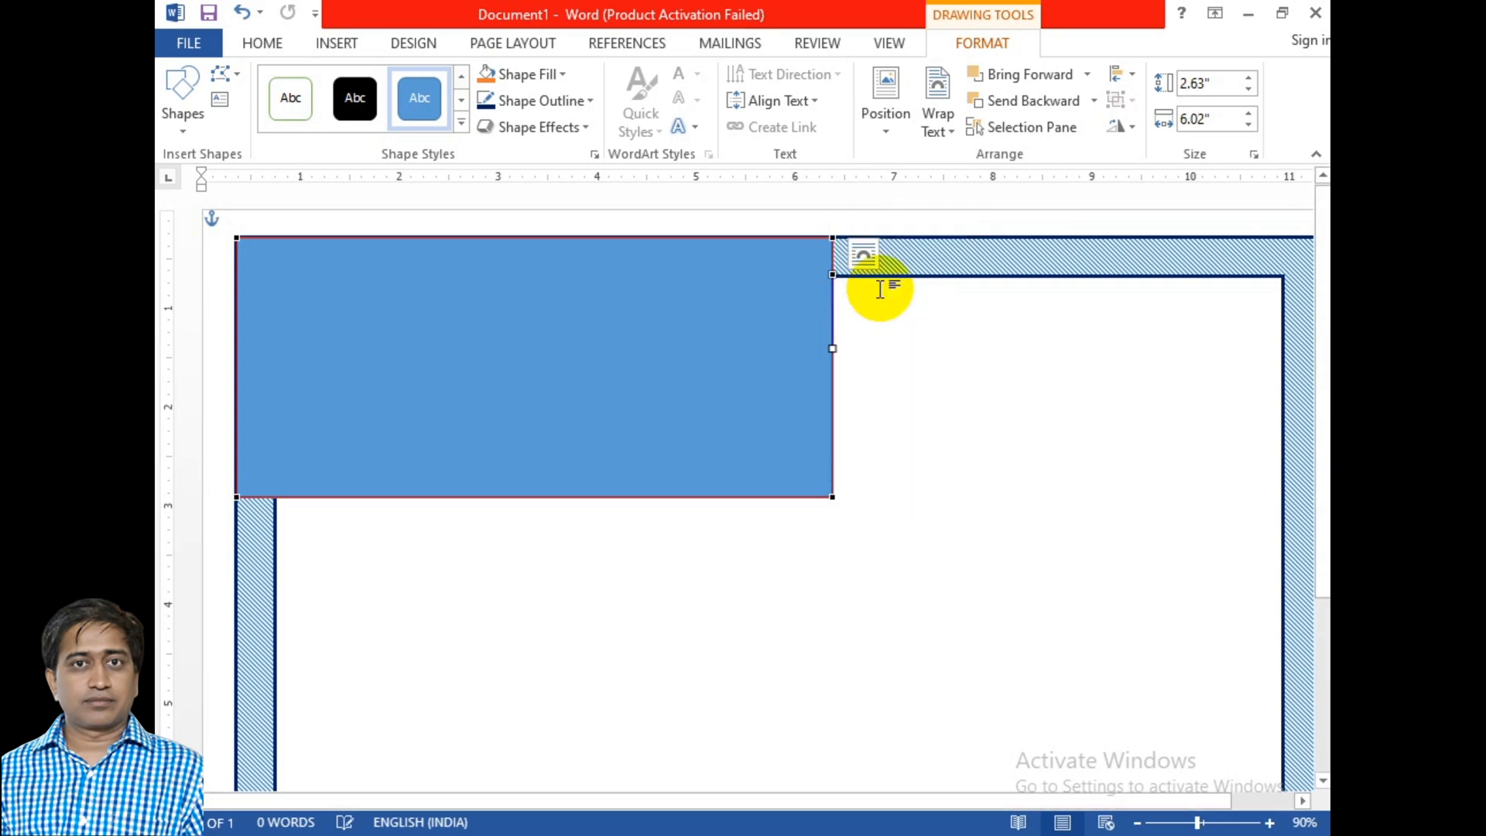
Add a point on the rectangle's bottom edge at the frame's inner edge, and delete the rectangle's lower-right corner point
{"action": "left_click", "coordinate": [277, 496]}
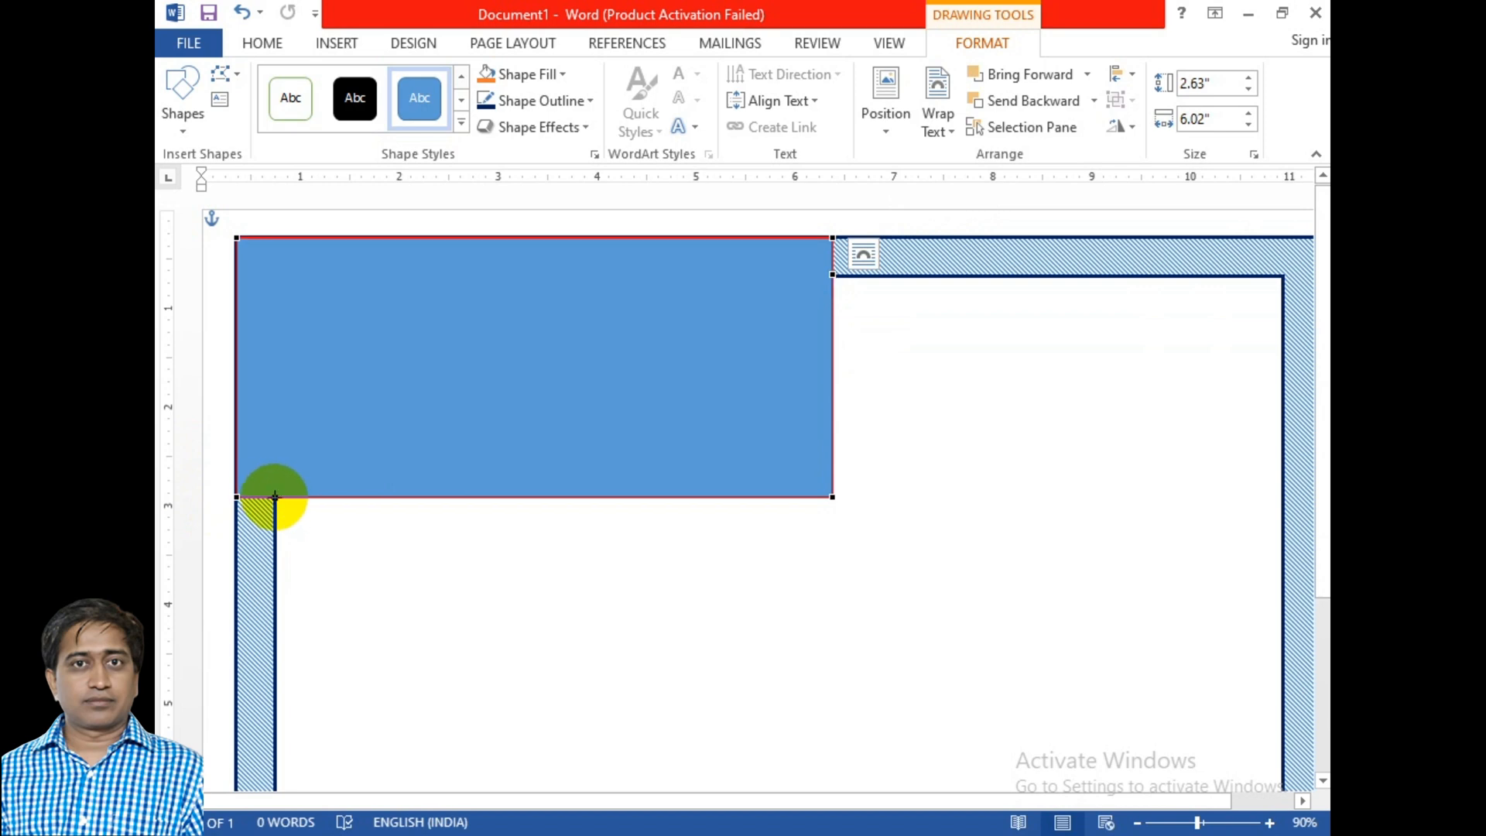
{"action": "left_click", "coordinate": [274, 497]}
{"action": "right_click", "coordinate": [275, 499]}
{"action": "left_click", "coordinate": [317, 509]}
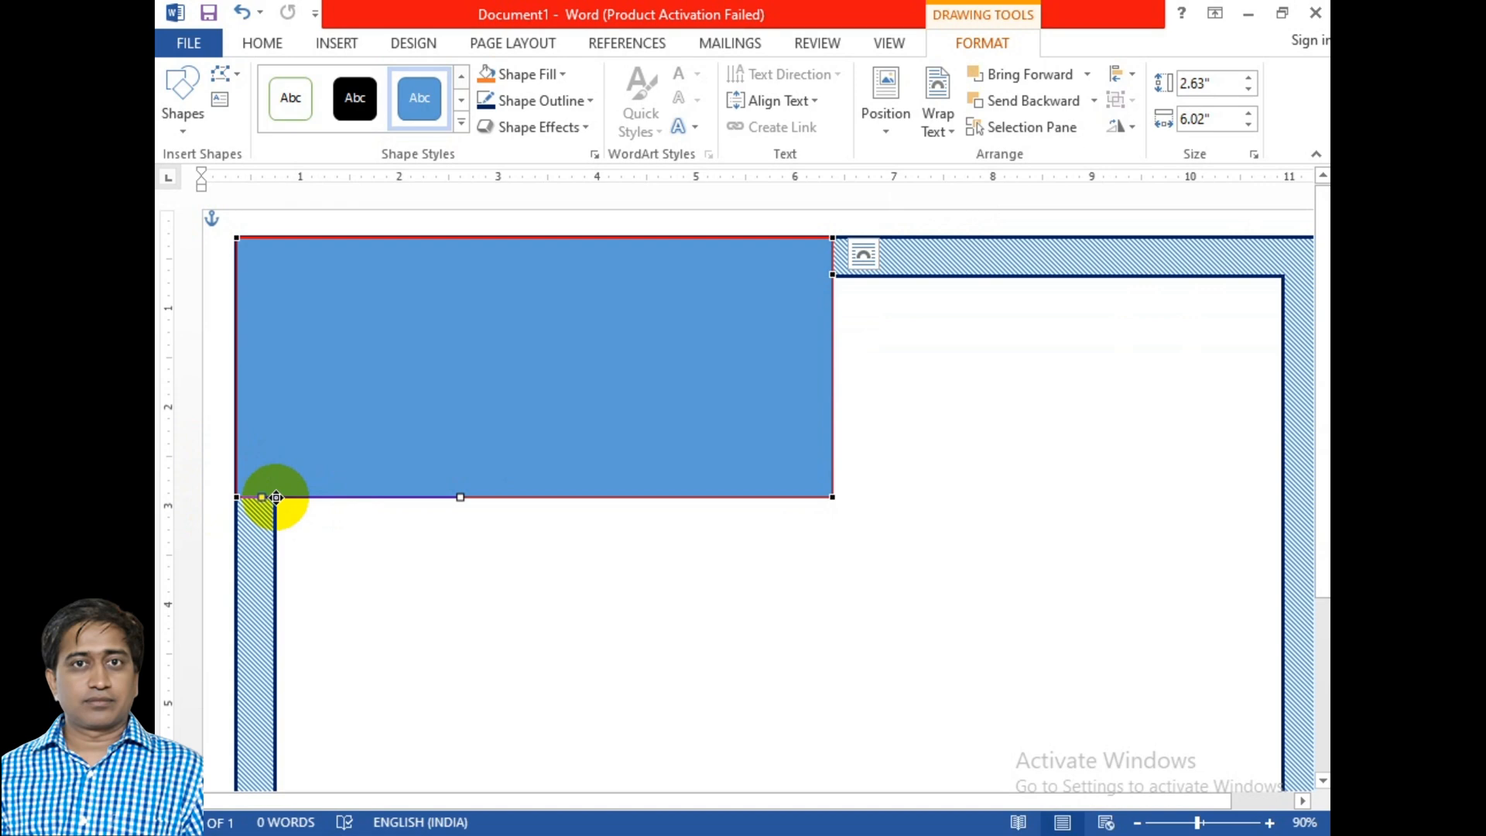
{"action": "right_click", "coordinate": [833, 495]}
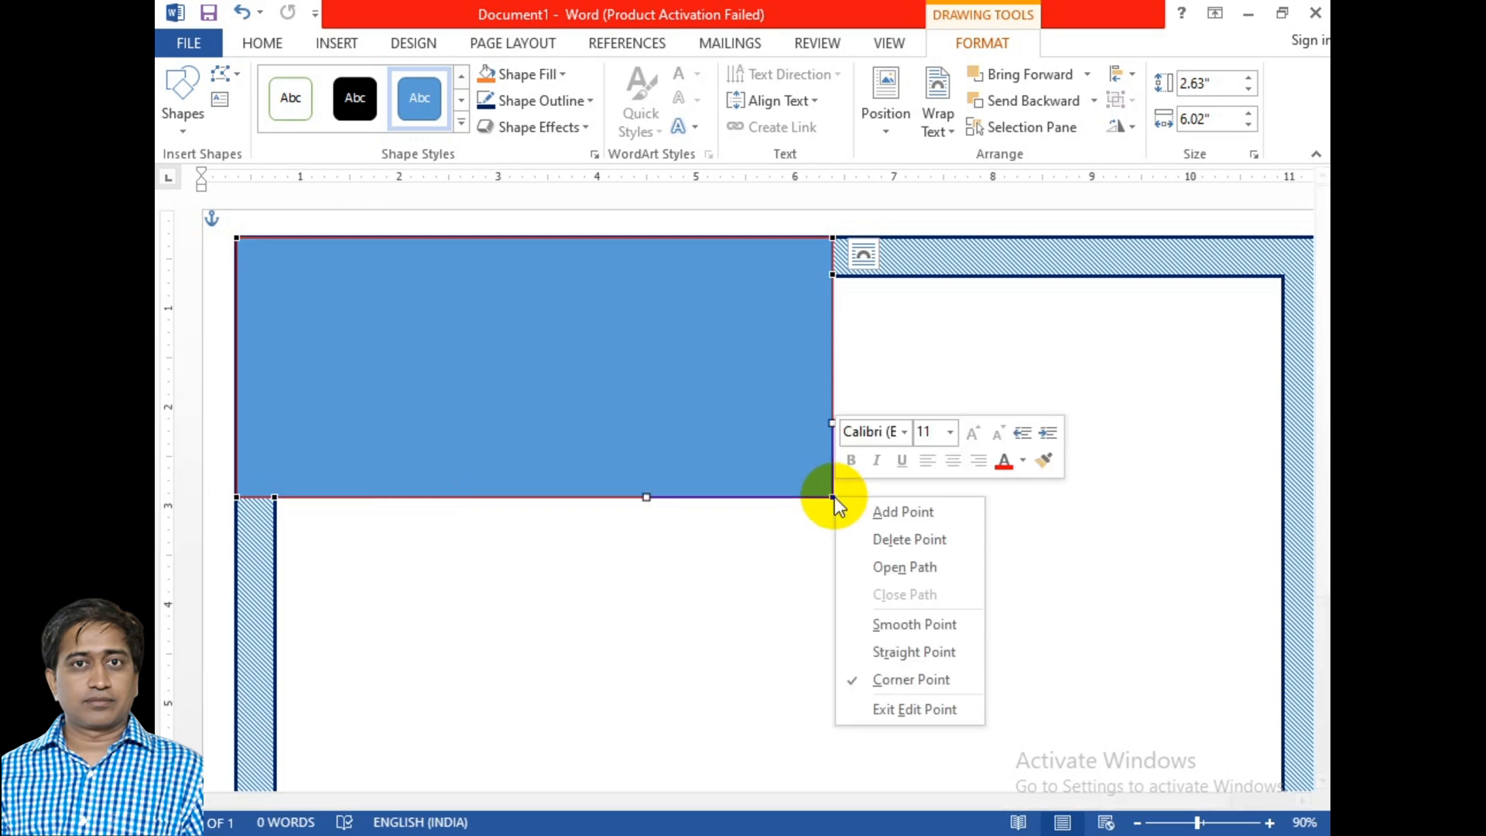
{"action": "left_click", "coordinate": [949, 543]}
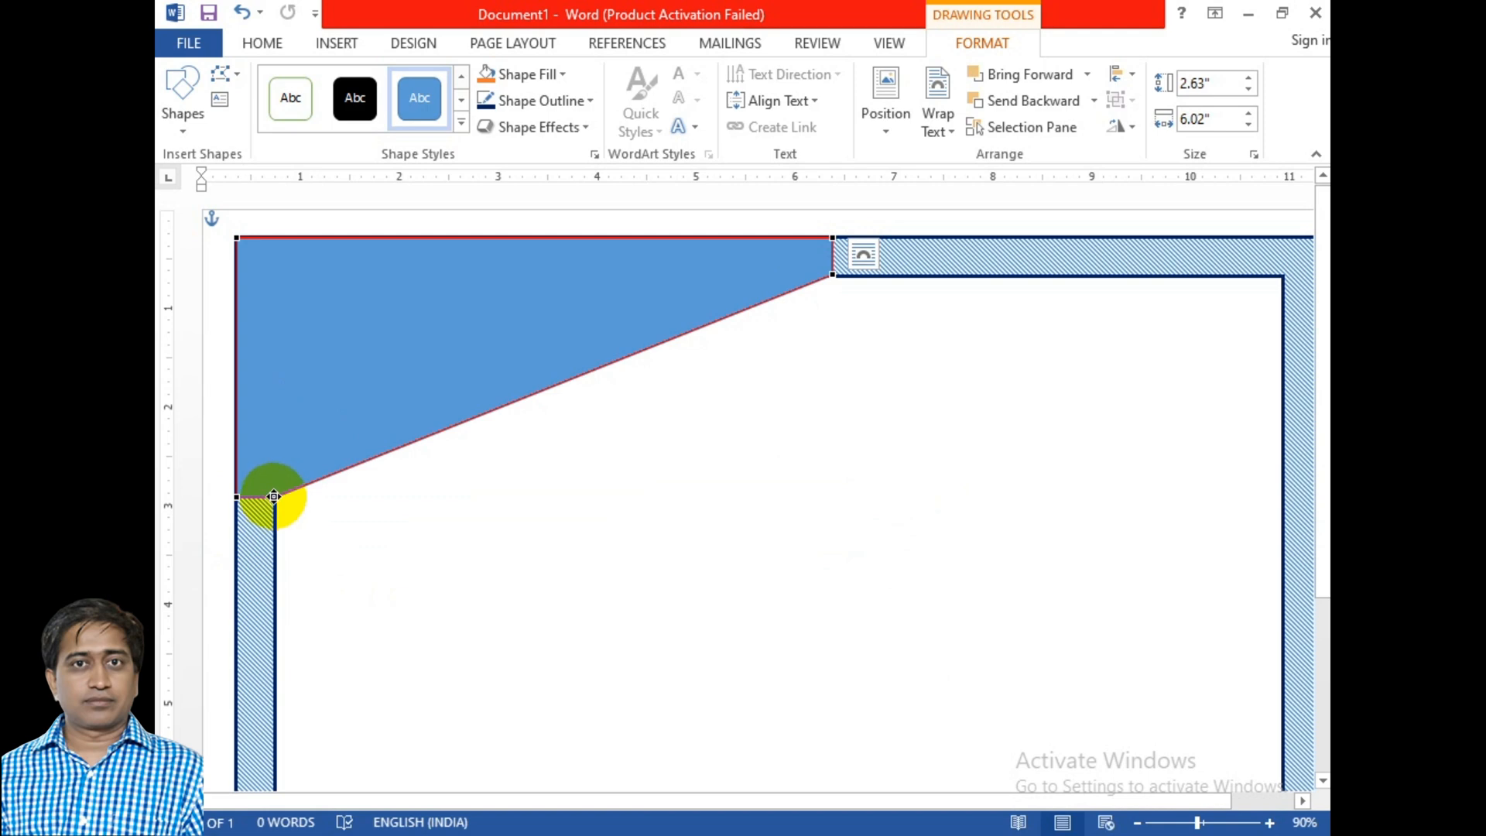
Curve the lower end of the shape's slanted edge inward so it rises nearly vertically from the frame's left band
{"action": "scroll", "coordinate": [269, 499], "scroll_direction": "up", "scroll_amount": 1}
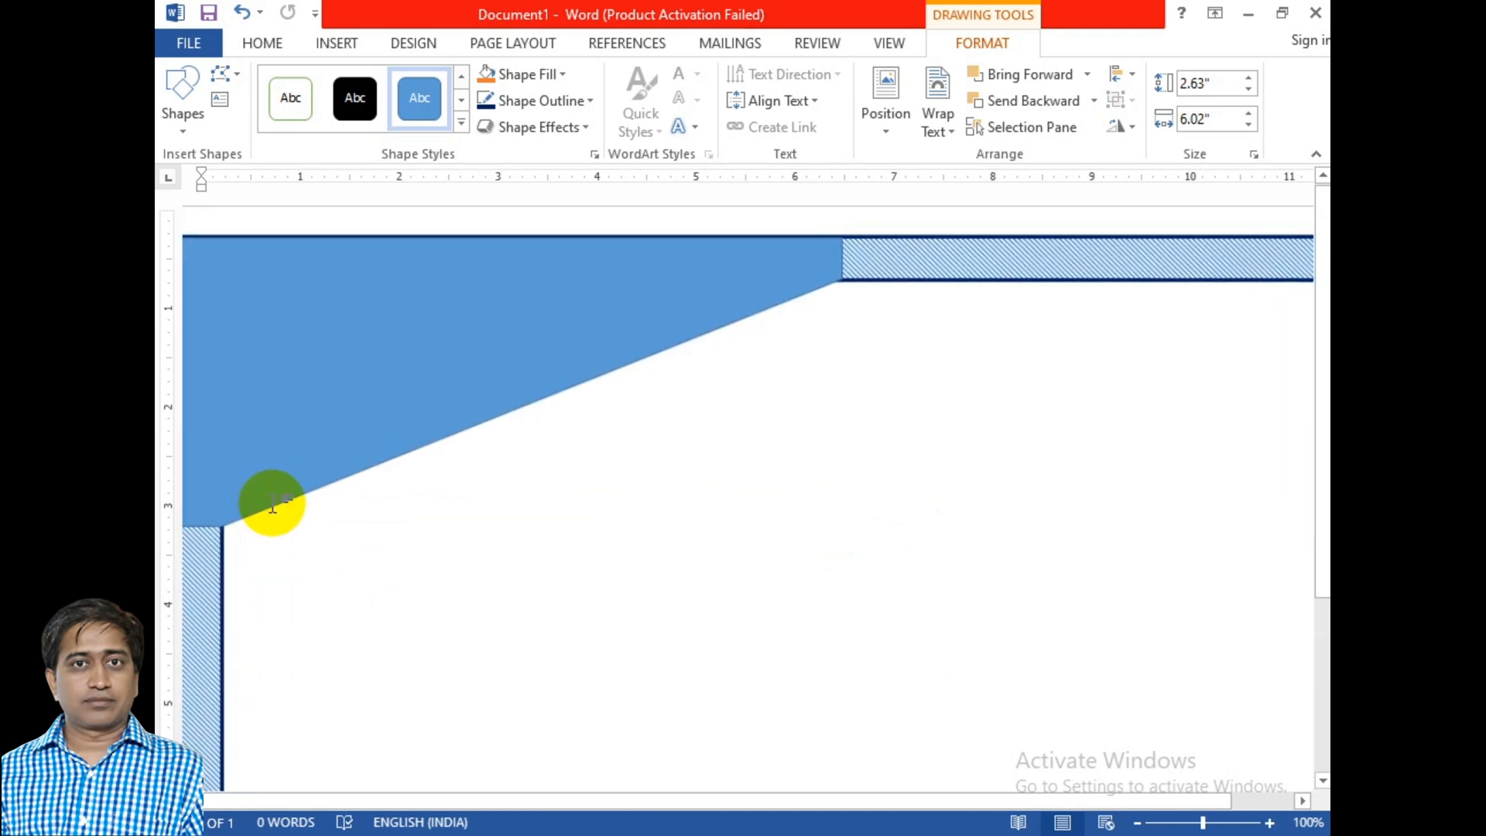
{"action": "scroll", "coordinate": [851, 805], "scroll_direction": "up", "scroll_amount": 2}
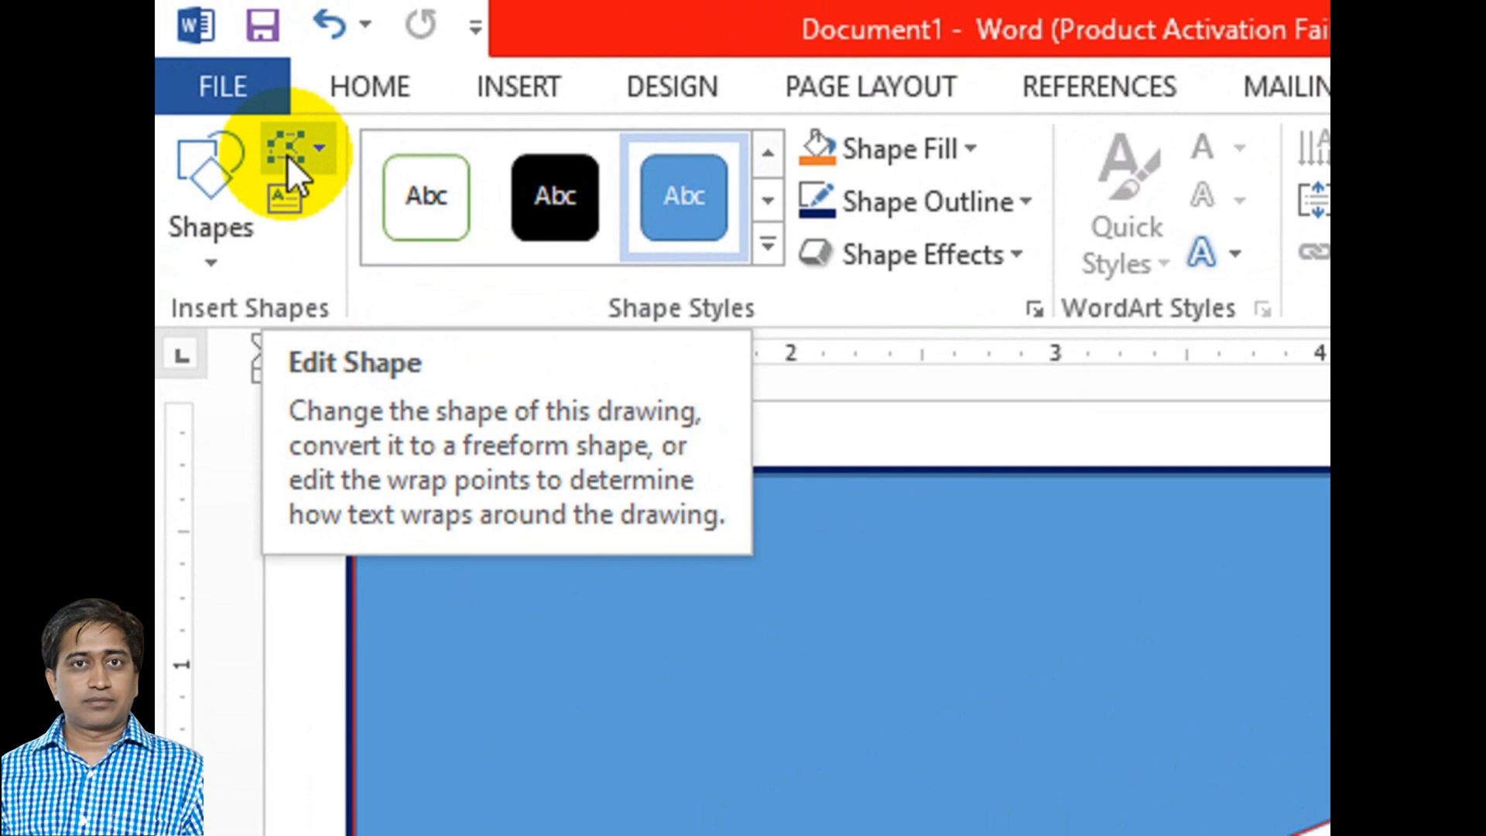
{"action": "left_click", "coordinate": [223, 80]}
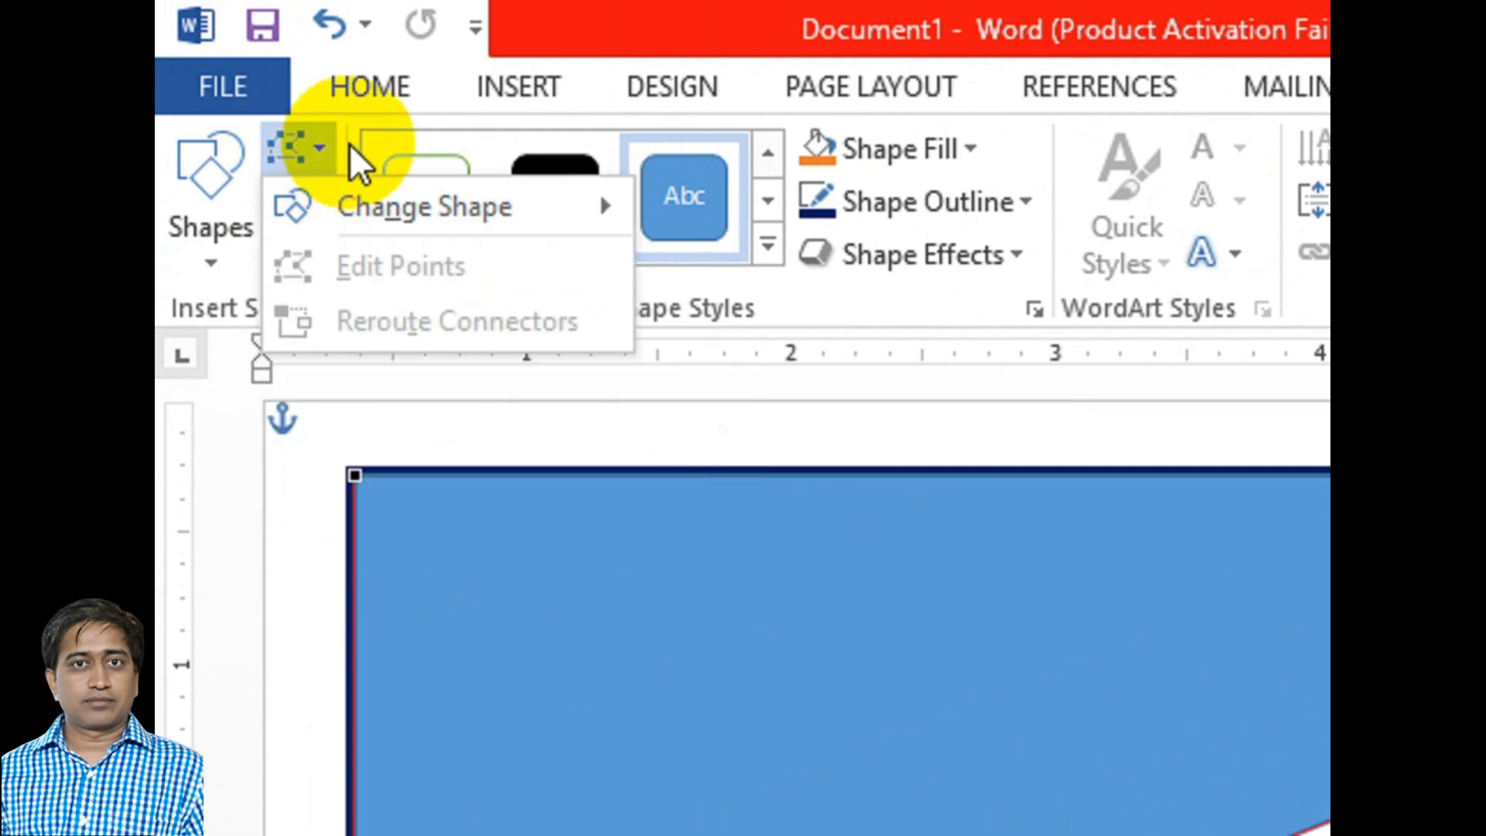
{"action": "left_click", "coordinate": [327, 146]}
{"action": "left_click", "coordinate": [326, 146]}
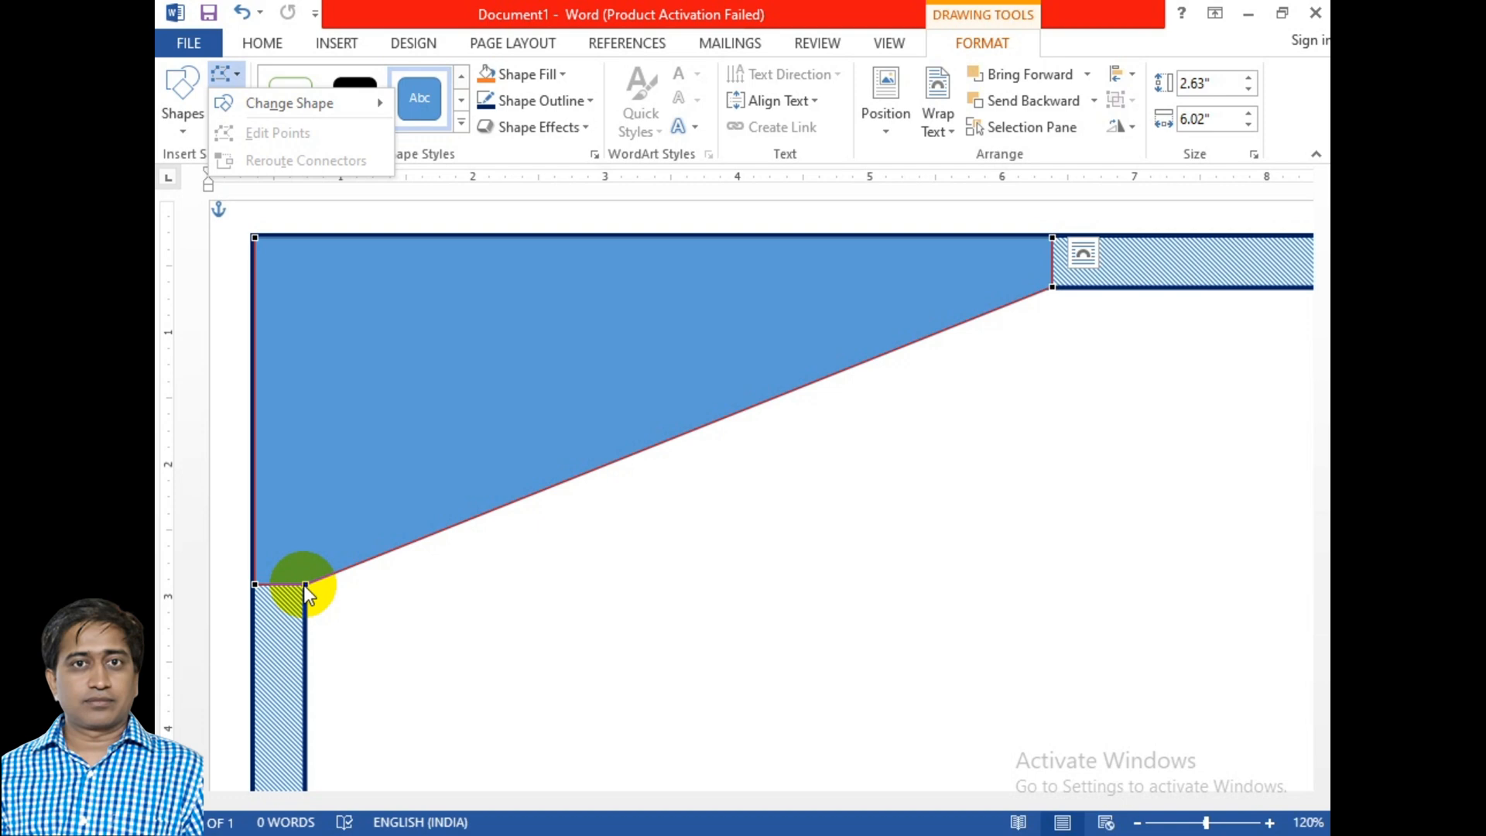
{"action": "left_click", "coordinate": [305, 586]}
{"action": "left_click", "coordinate": [304, 585]}
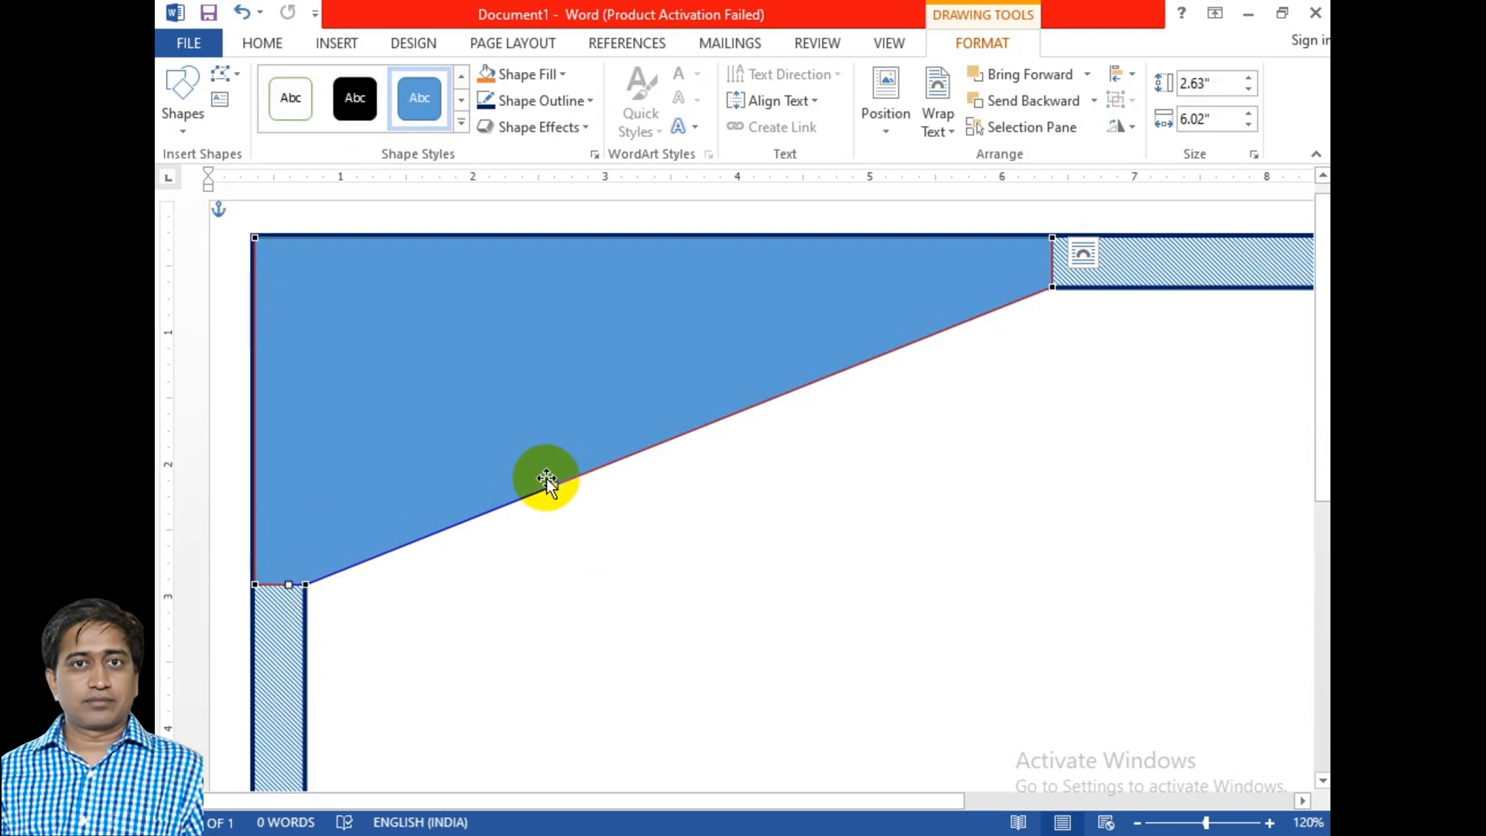
{"action": "left_click_drag", "start_coordinate": [551, 486], "coordinate": [310, 386]}
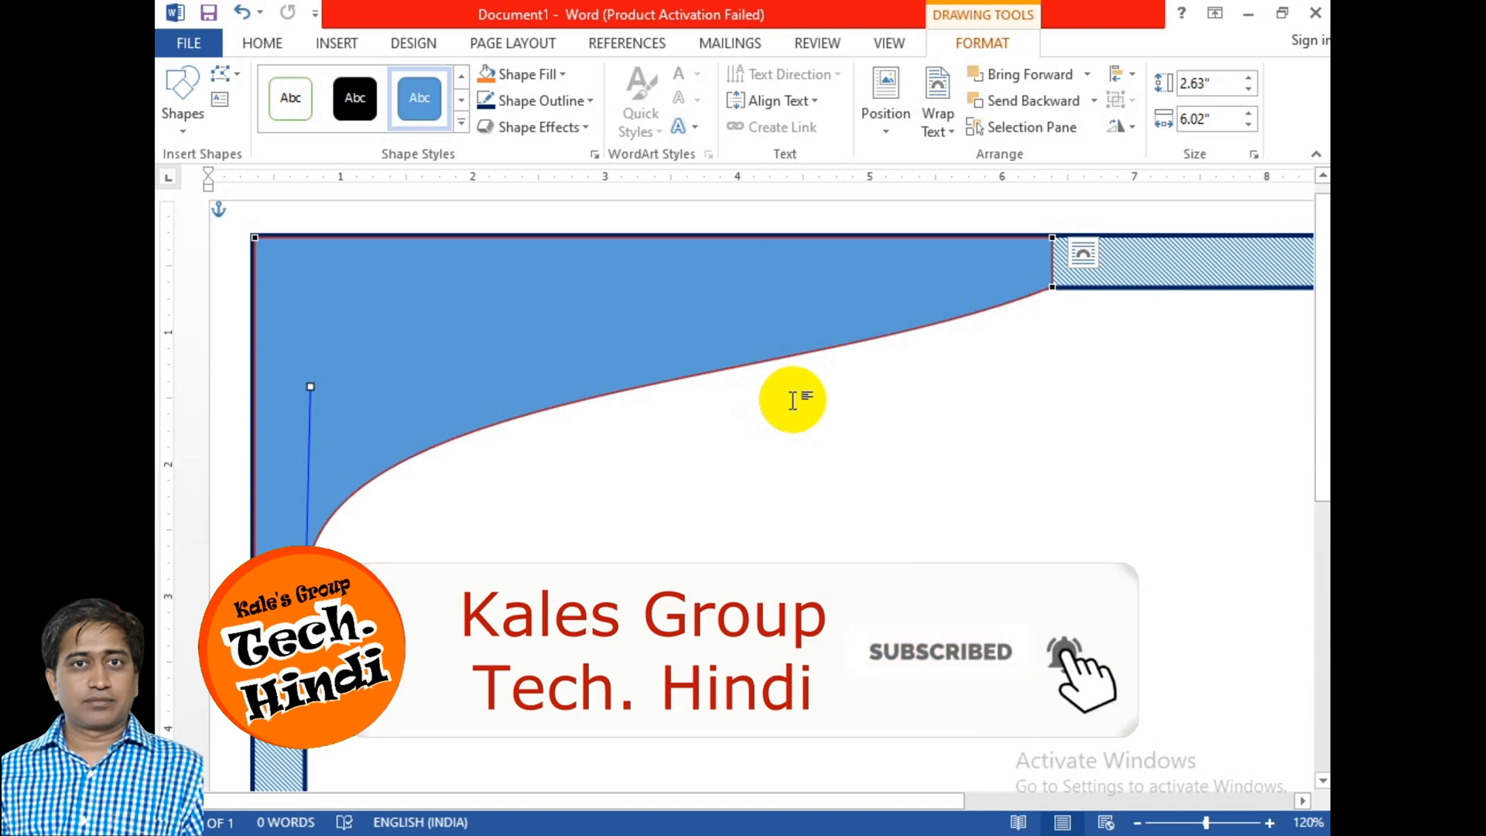
Curve the upper end of the slanted edge so it flows nearly horizontally into the top band's inner edge
{"action": "left_click", "coordinate": [1053, 286]}
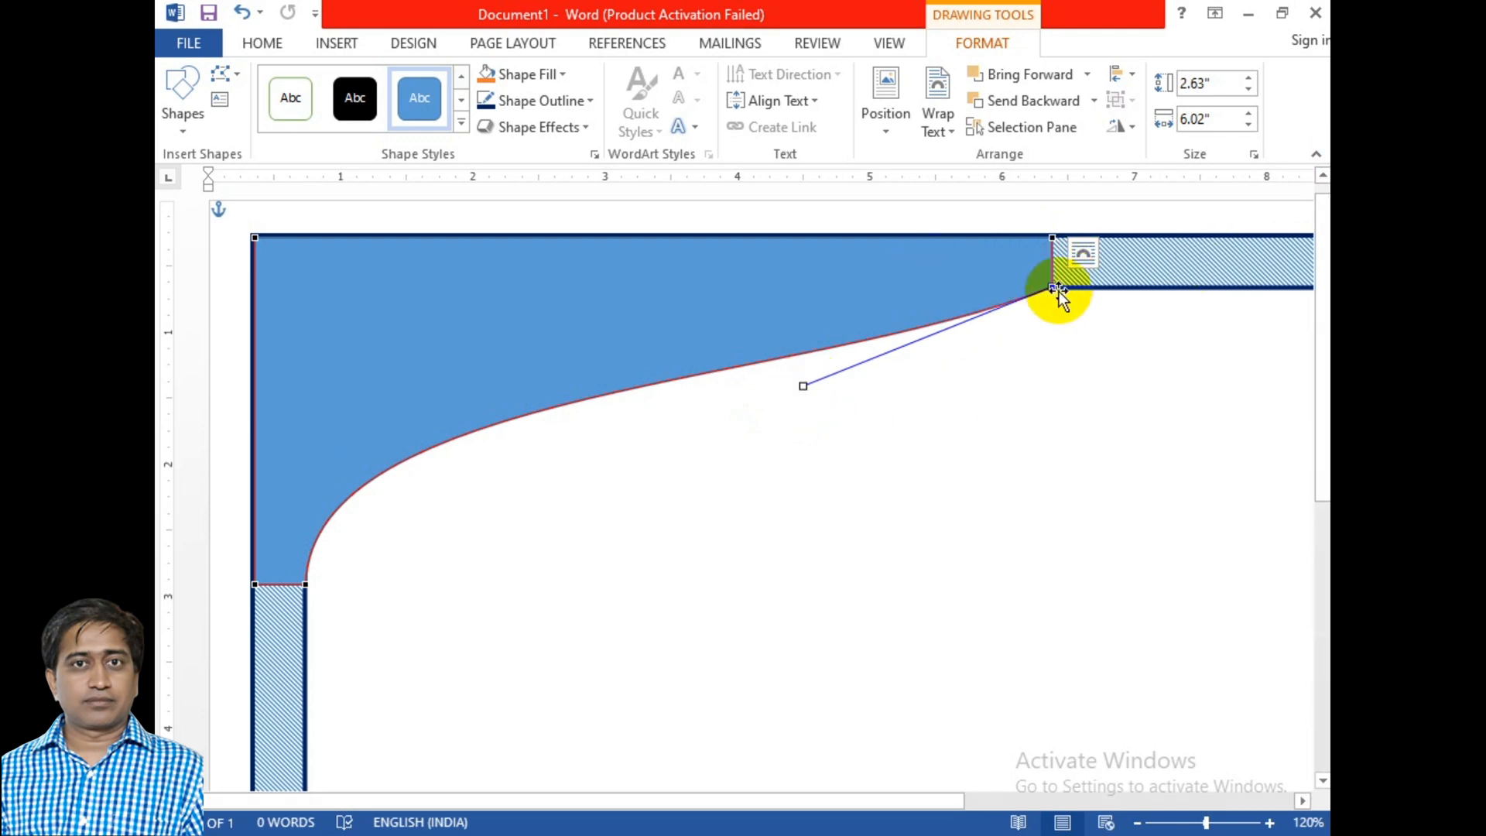
{"action": "left_click_drag", "start_coordinate": [802, 385], "coordinate": [746, 294]}
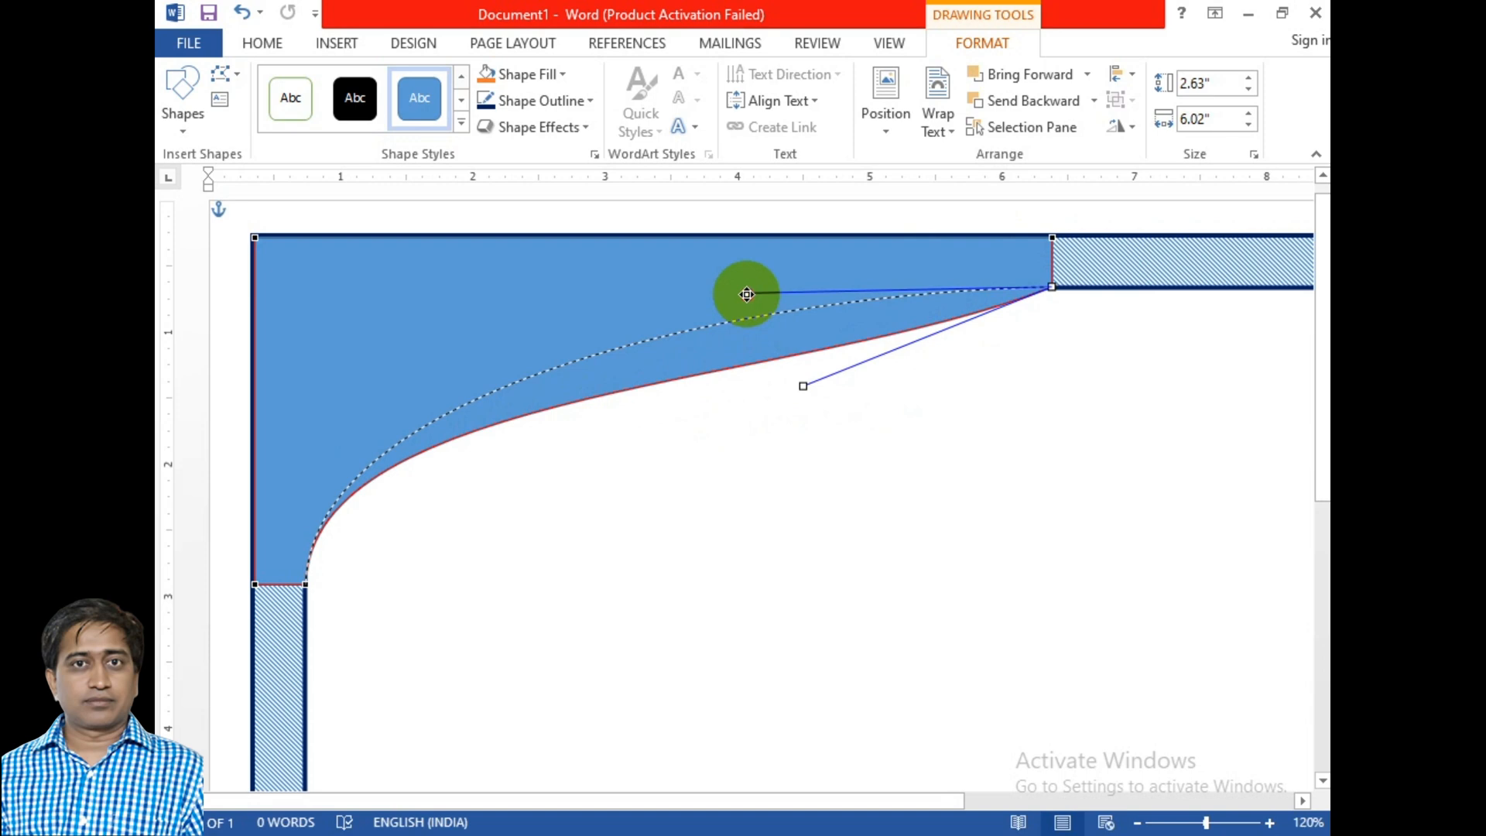
{"action": "left_click_drag", "start_coordinate": [746, 294], "coordinate": [746, 292]}
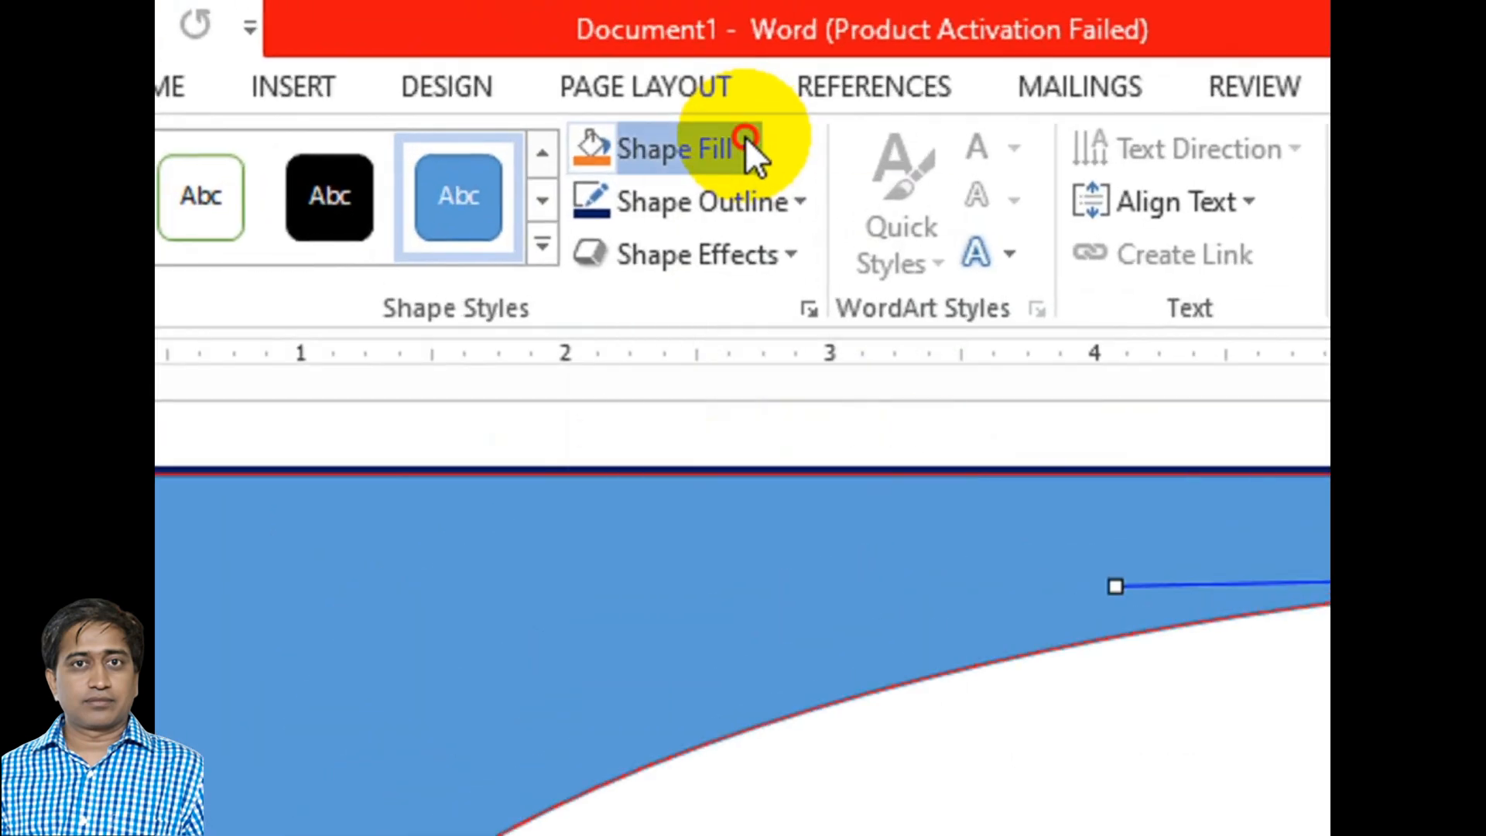
Fill the curved corner shape with standard dark red and remove its outline
{"action": "left_click", "coordinate": [564, 73]}
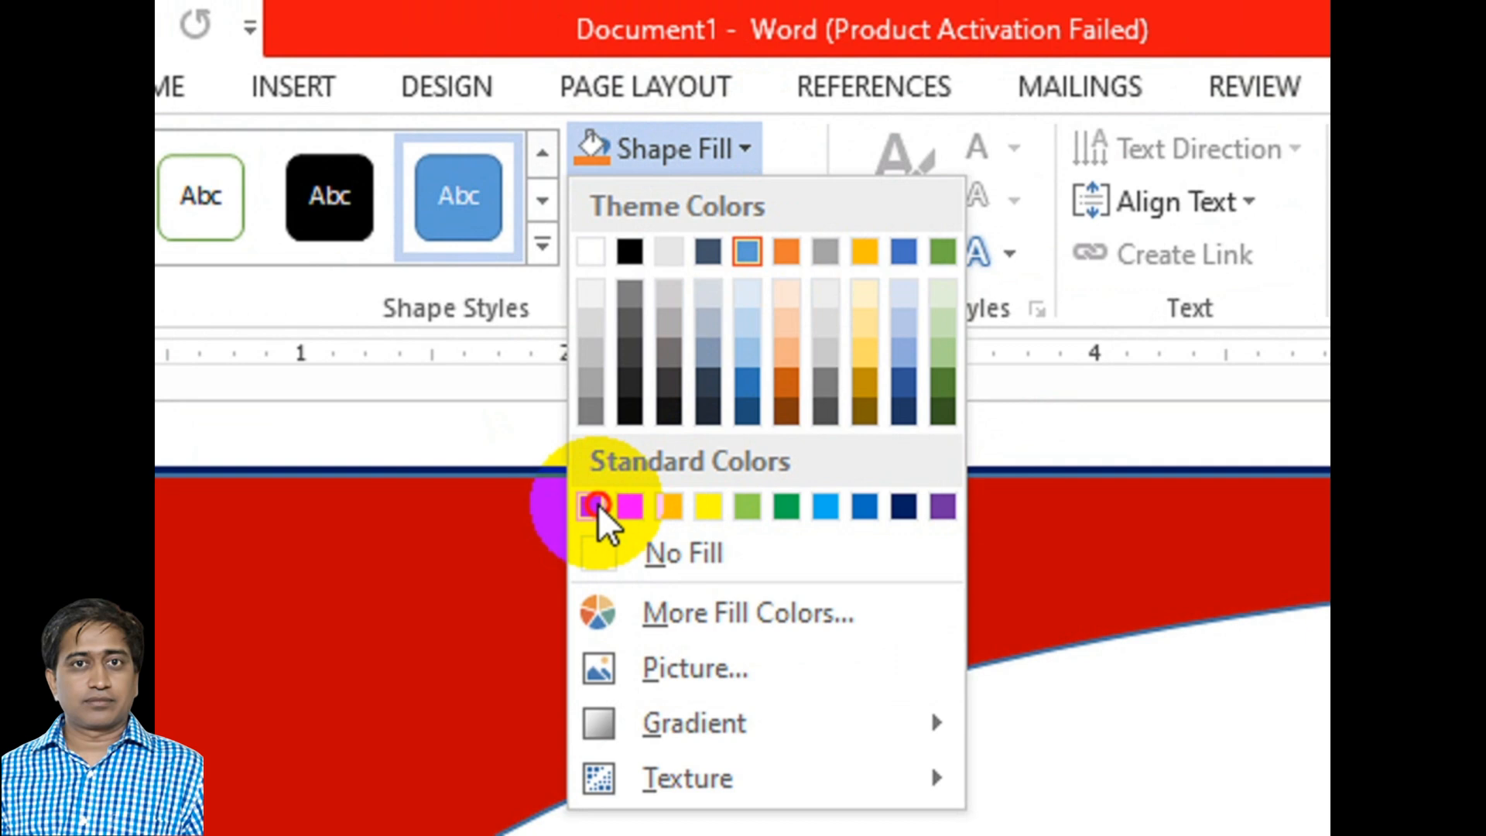
{"action": "left_click", "coordinate": [597, 503]}
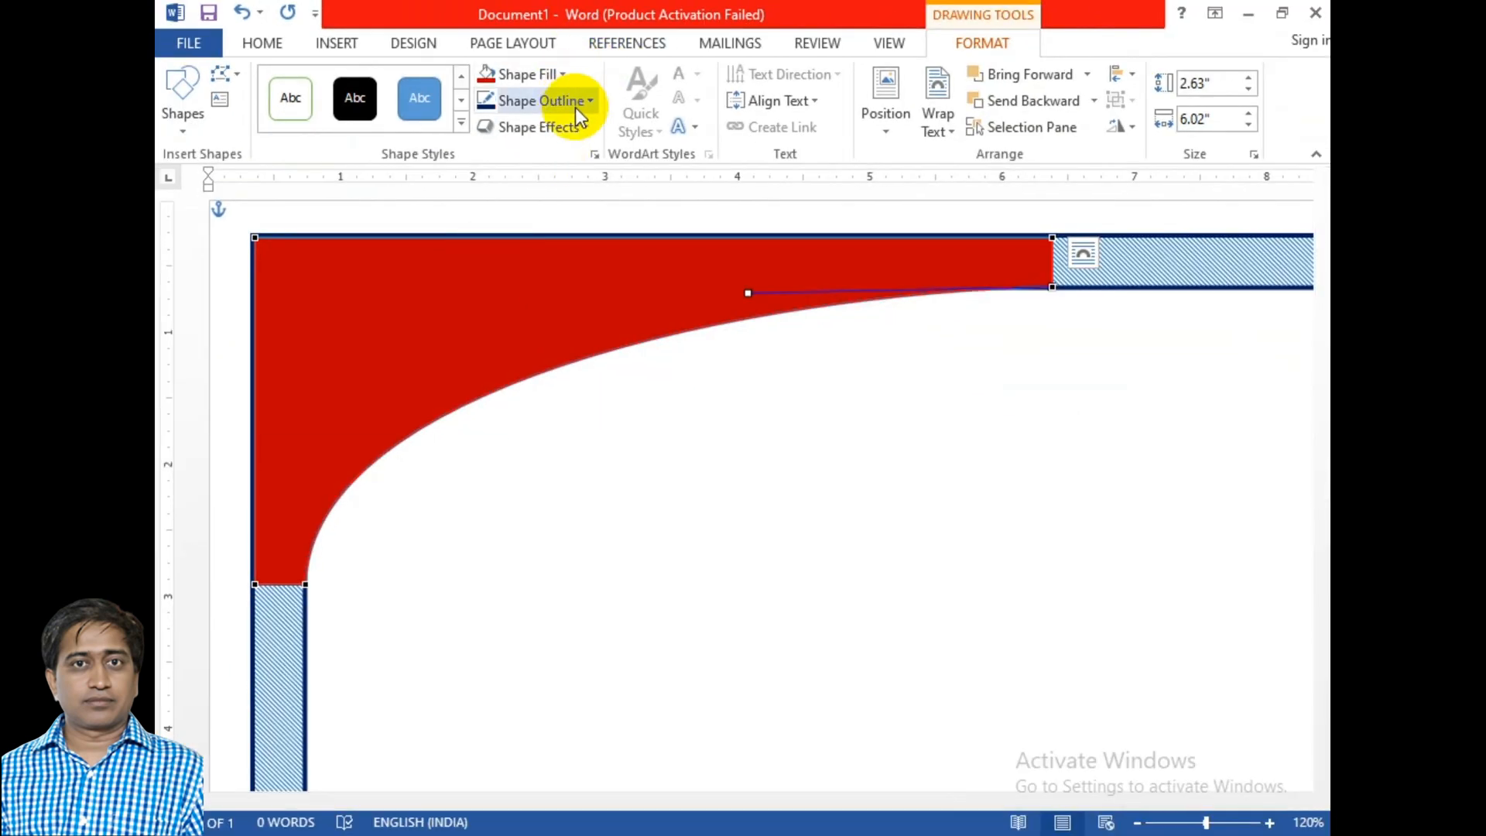
{"action": "left_click", "coordinate": [575, 100]}
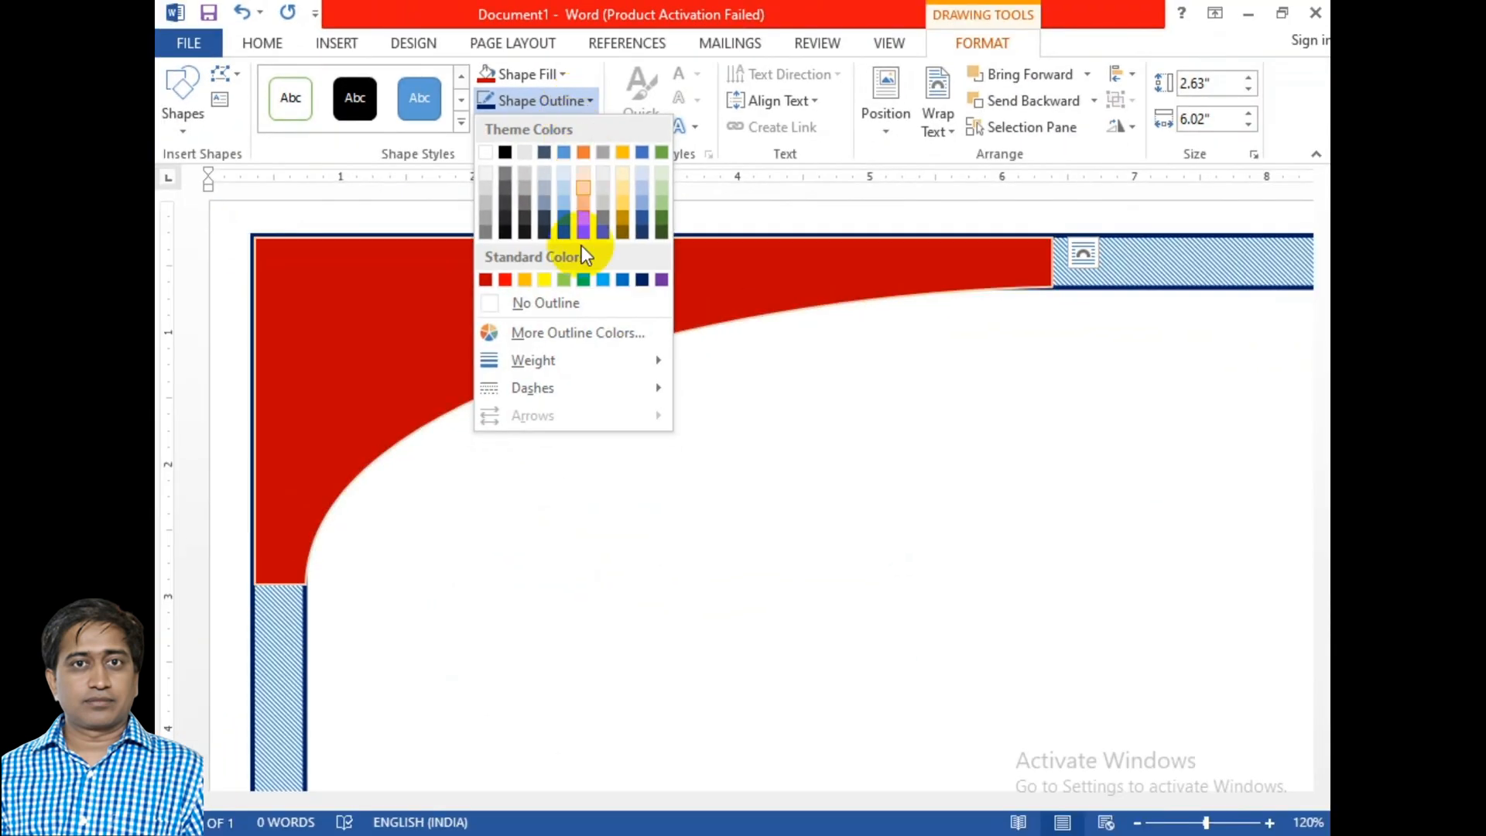
{"action": "left_click", "coordinate": [582, 305]}
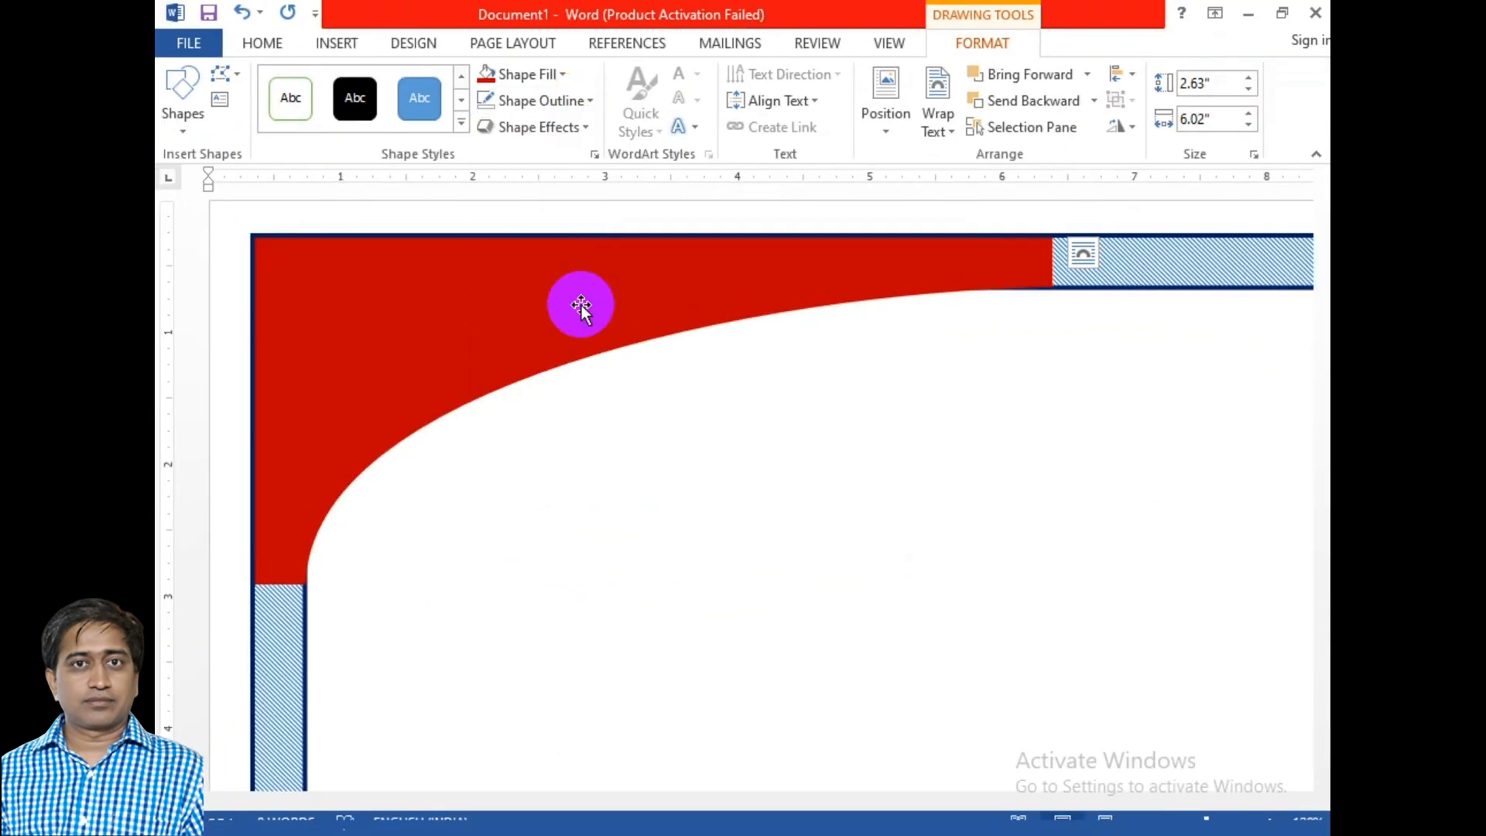
Edit the red corner shape's points, raising the upper curve handle into the top band and pulling the lower curve handle steeply upward
{"action": "left_click", "coordinate": [691, 485]}
{"action": "scroll", "coordinate": [691, 485], "scroll_direction": "down", "scroll_amount": 5}
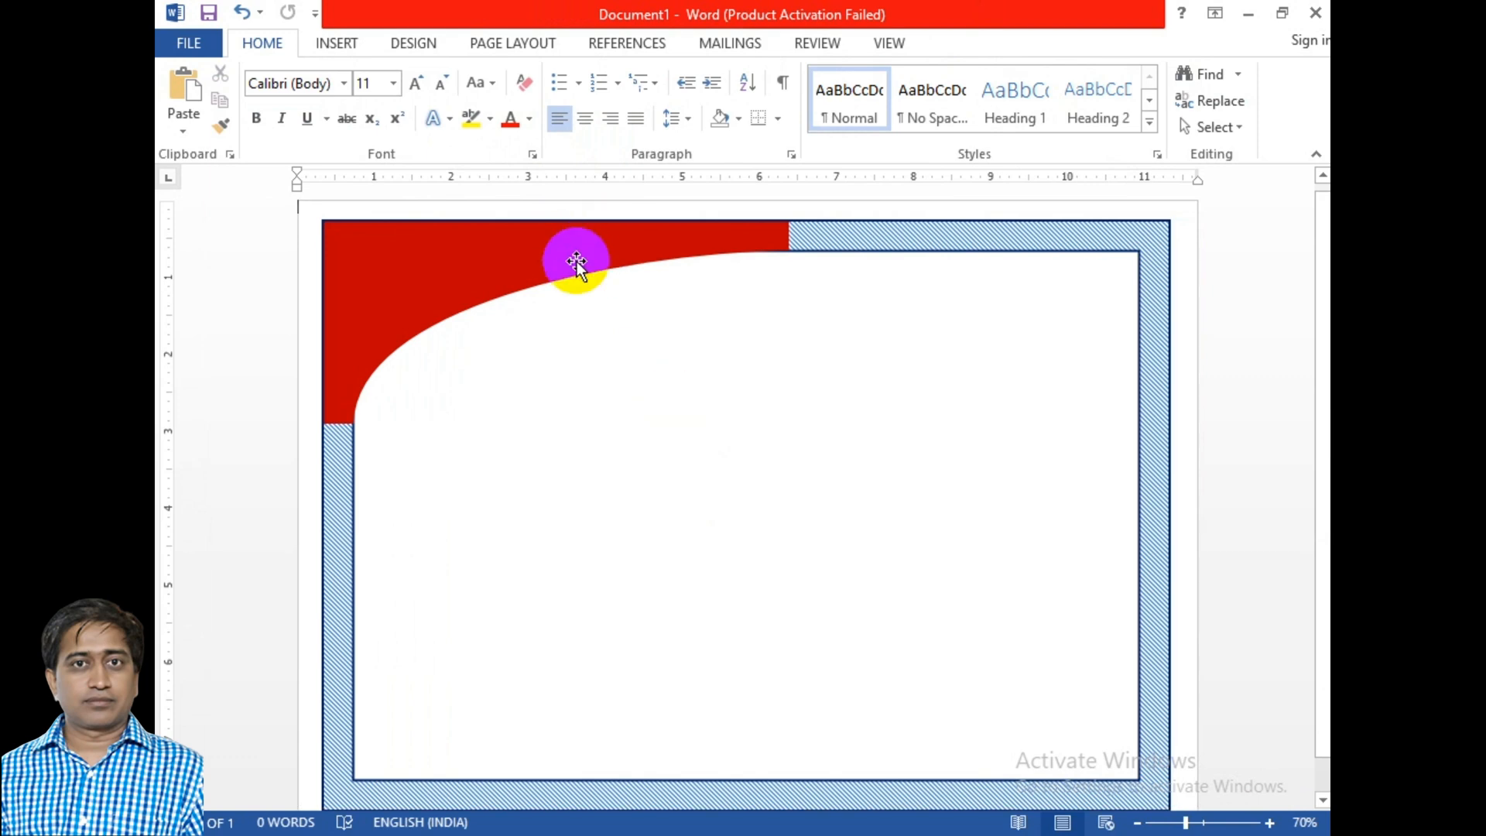
{"action": "left_click", "coordinate": [577, 262]}
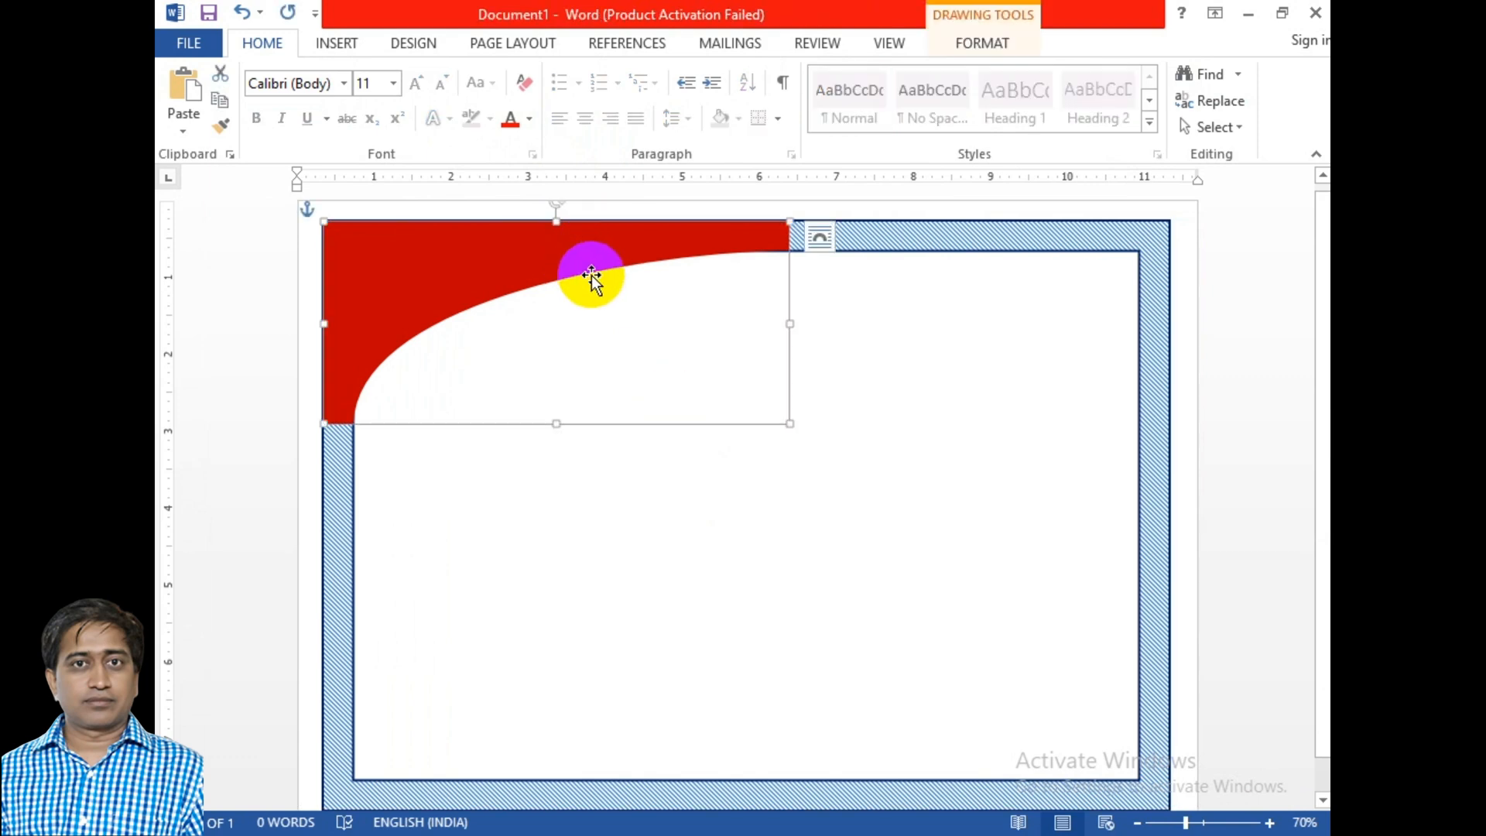
{"action": "left_click", "coordinate": [987, 41]}
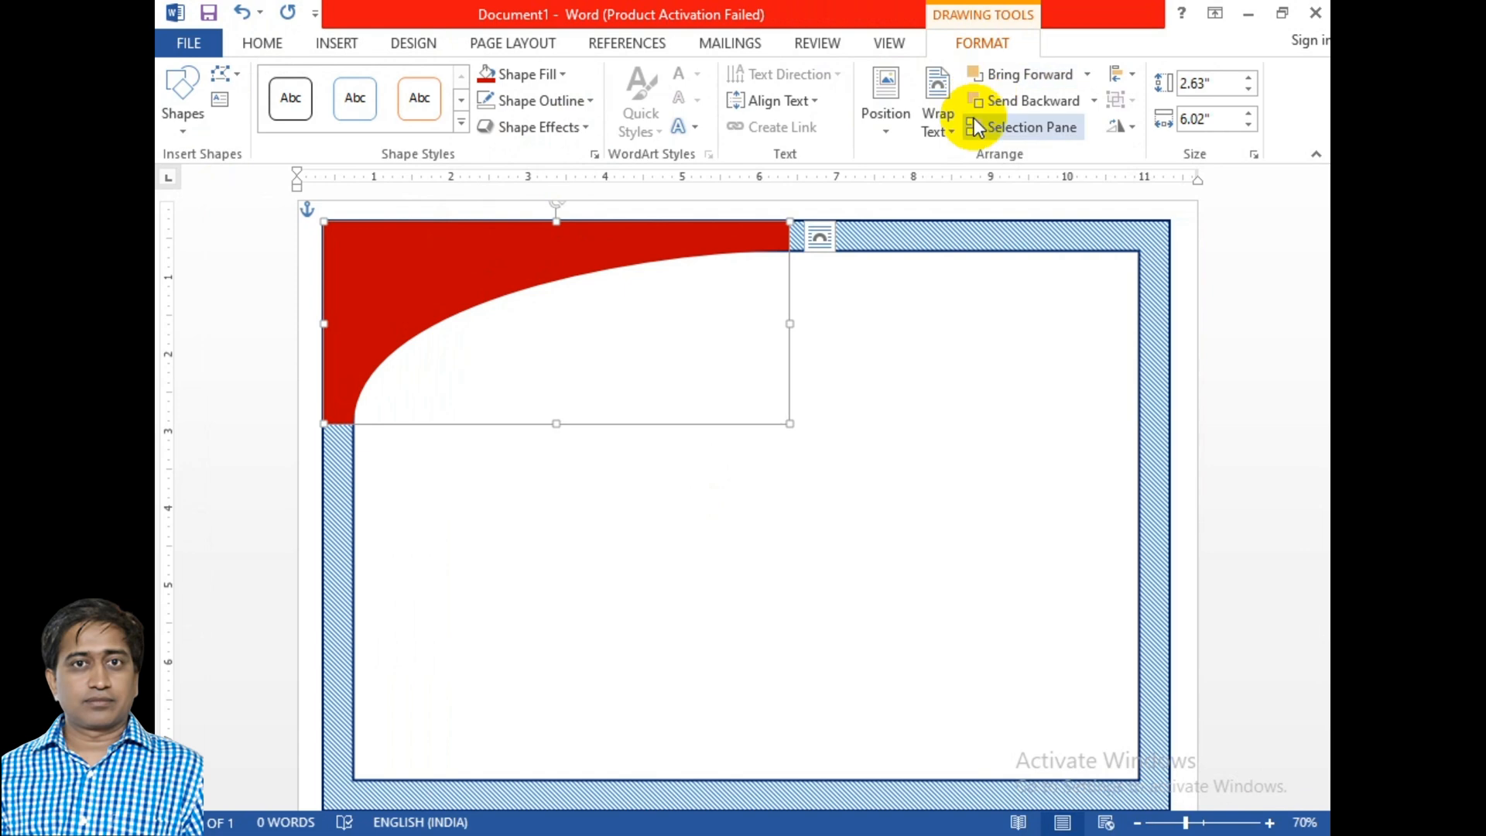
{"action": "left_click", "coordinate": [225, 73]}
{"action": "left_click", "coordinate": [249, 131]}
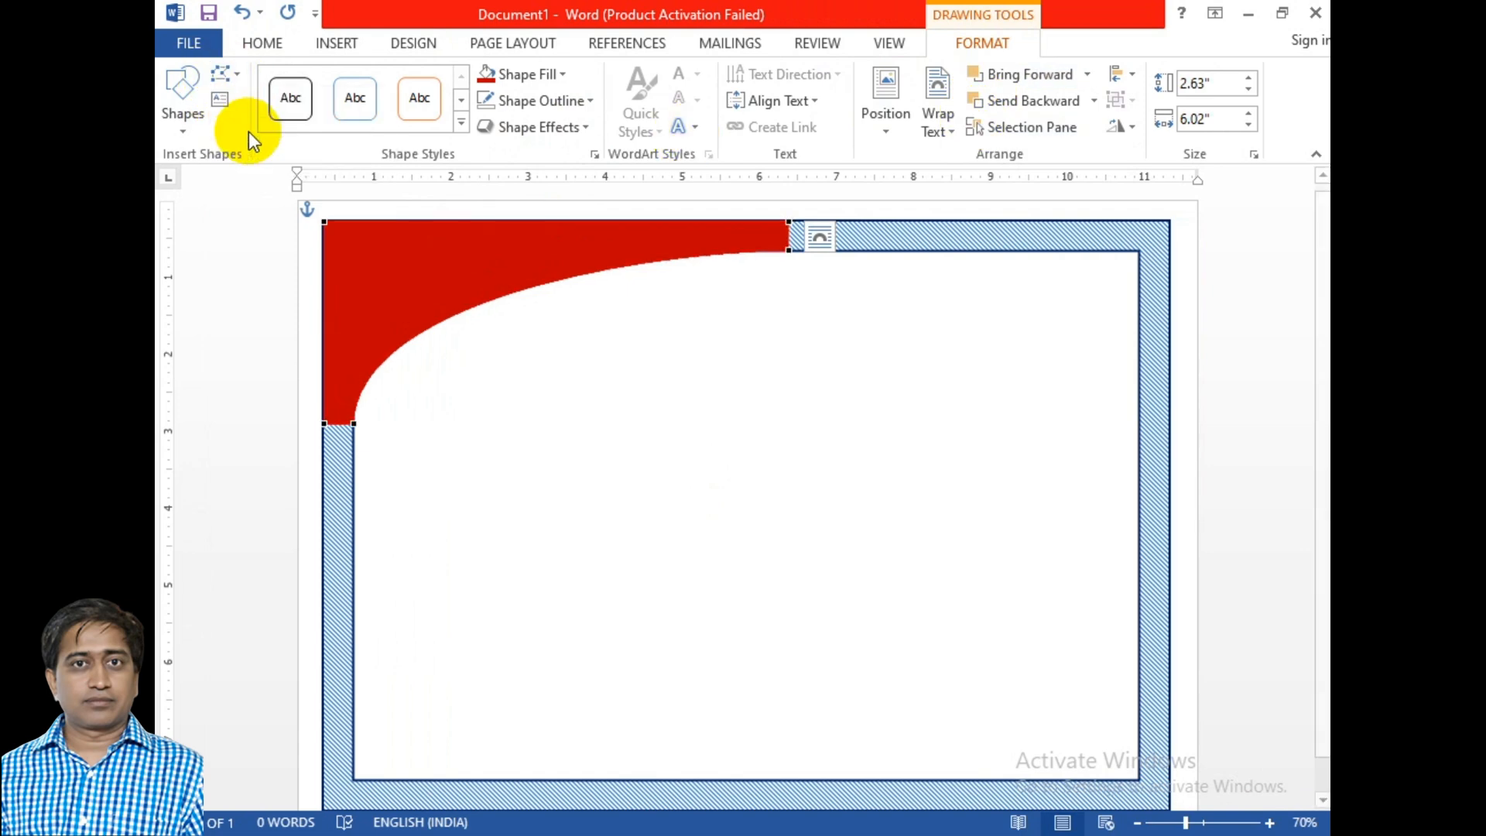
{"action": "left_click", "coordinate": [789, 250]}
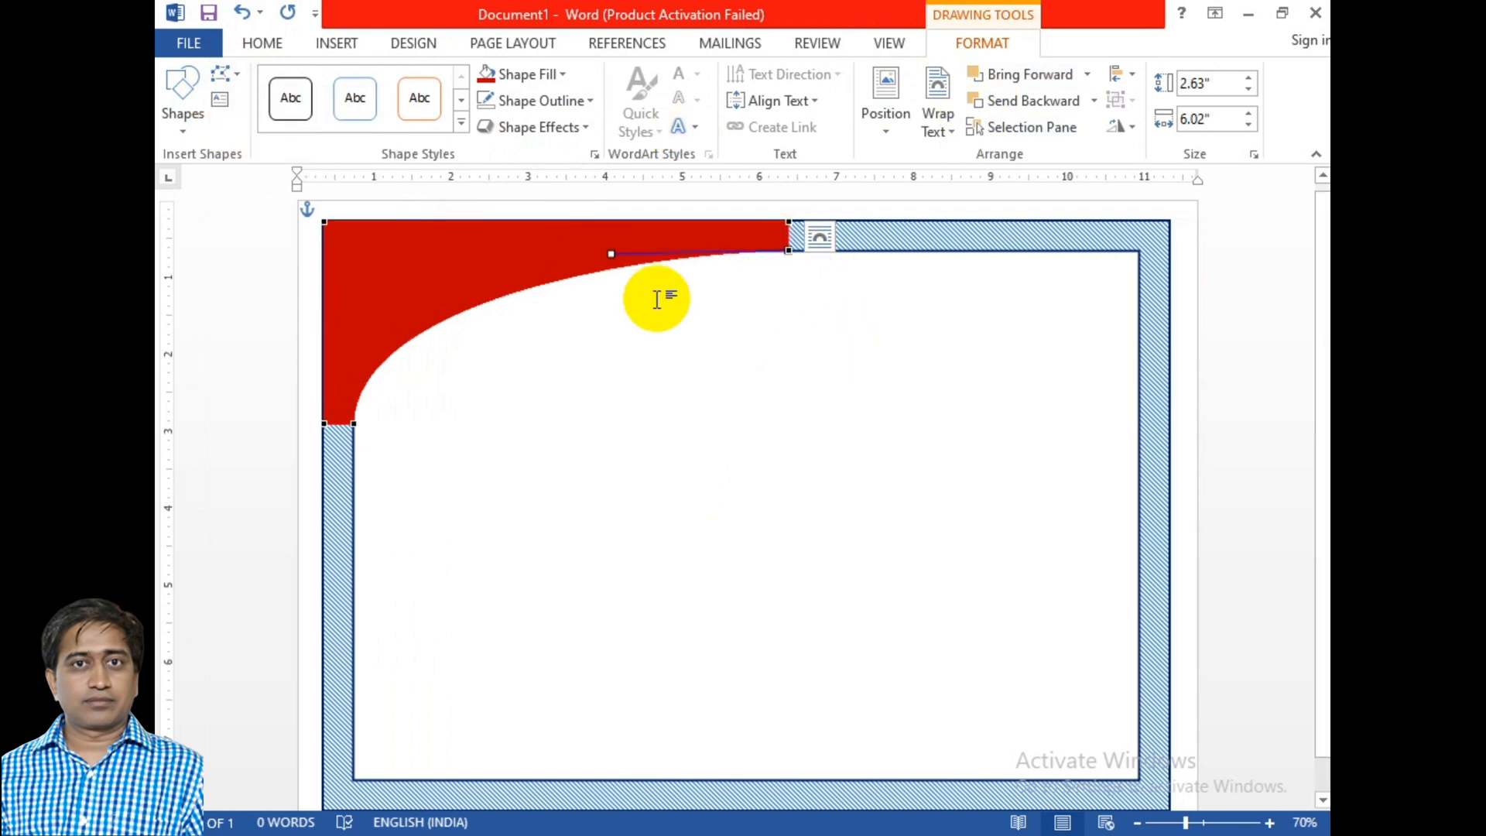
{"action": "left_click_drag", "start_coordinate": [607, 255], "coordinate": [608, 237]}
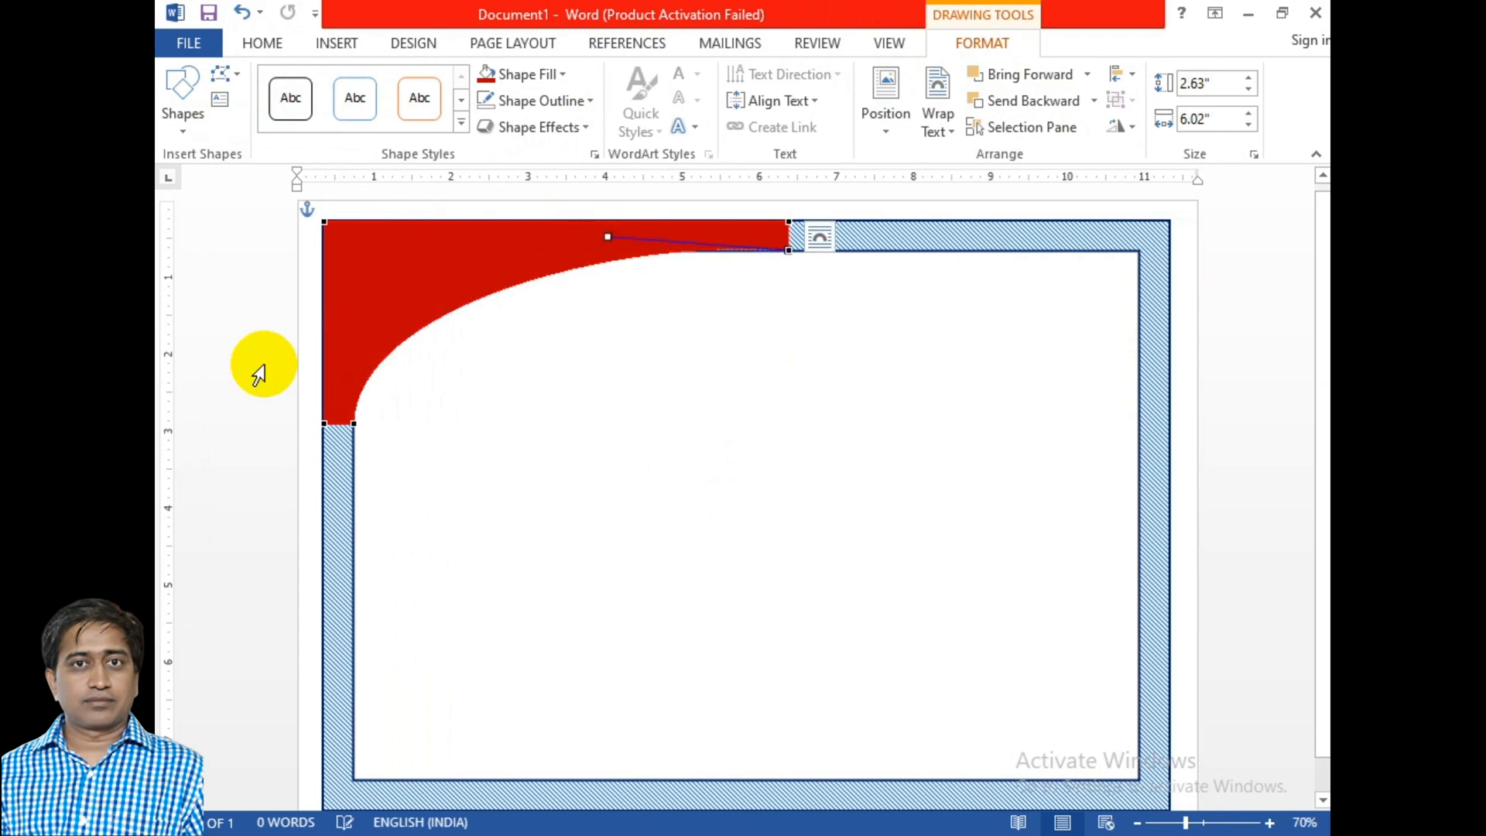
{"action": "left_click_drag", "start_coordinate": [349, 424], "coordinate": [360, 270]}
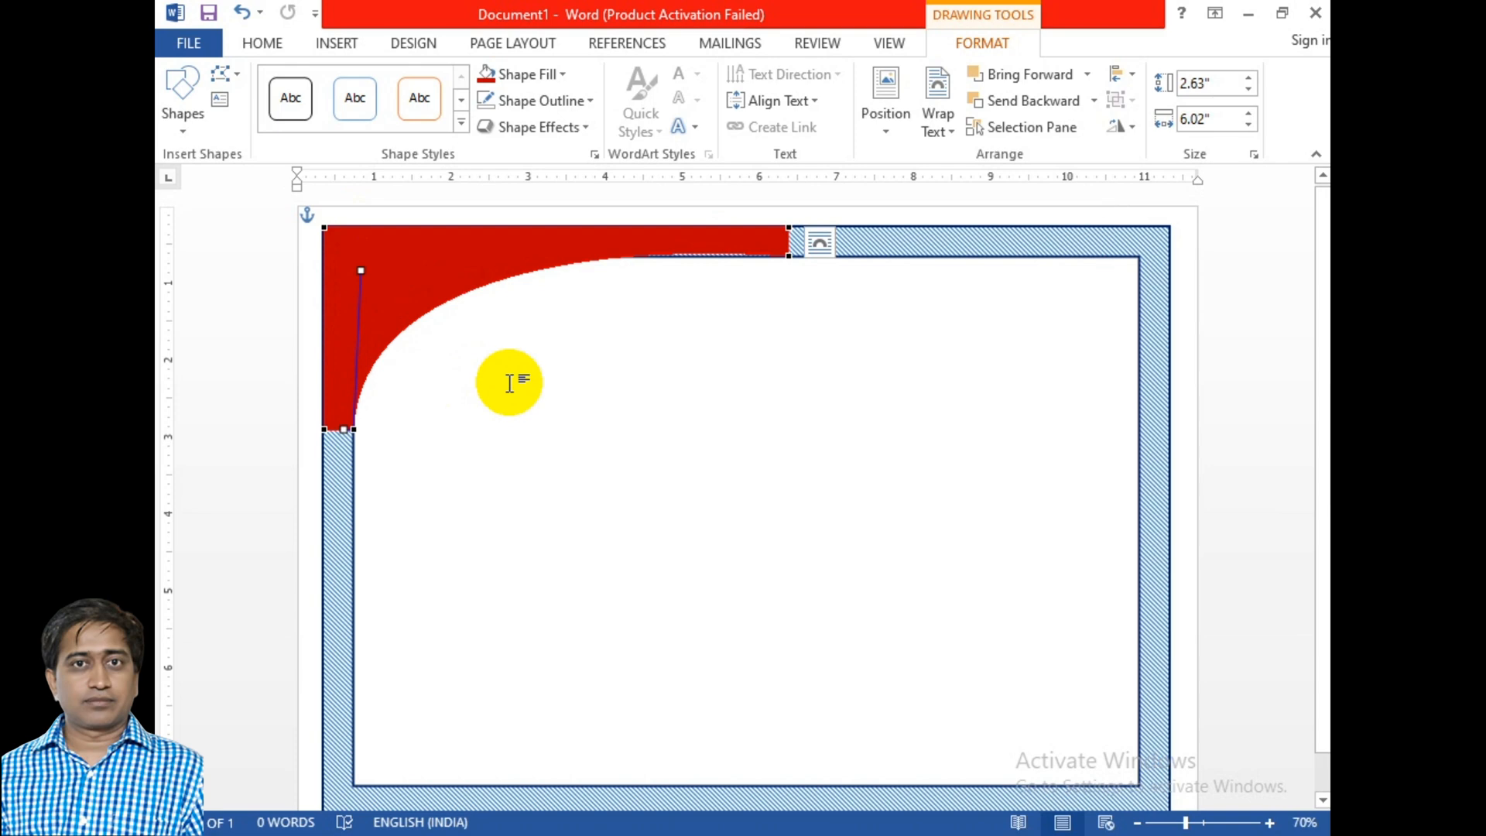
Extend the red shape's upper curve handle further along the top band's inner edge so the curve meets it smoothly
{"action": "left_click", "coordinate": [788, 254]}
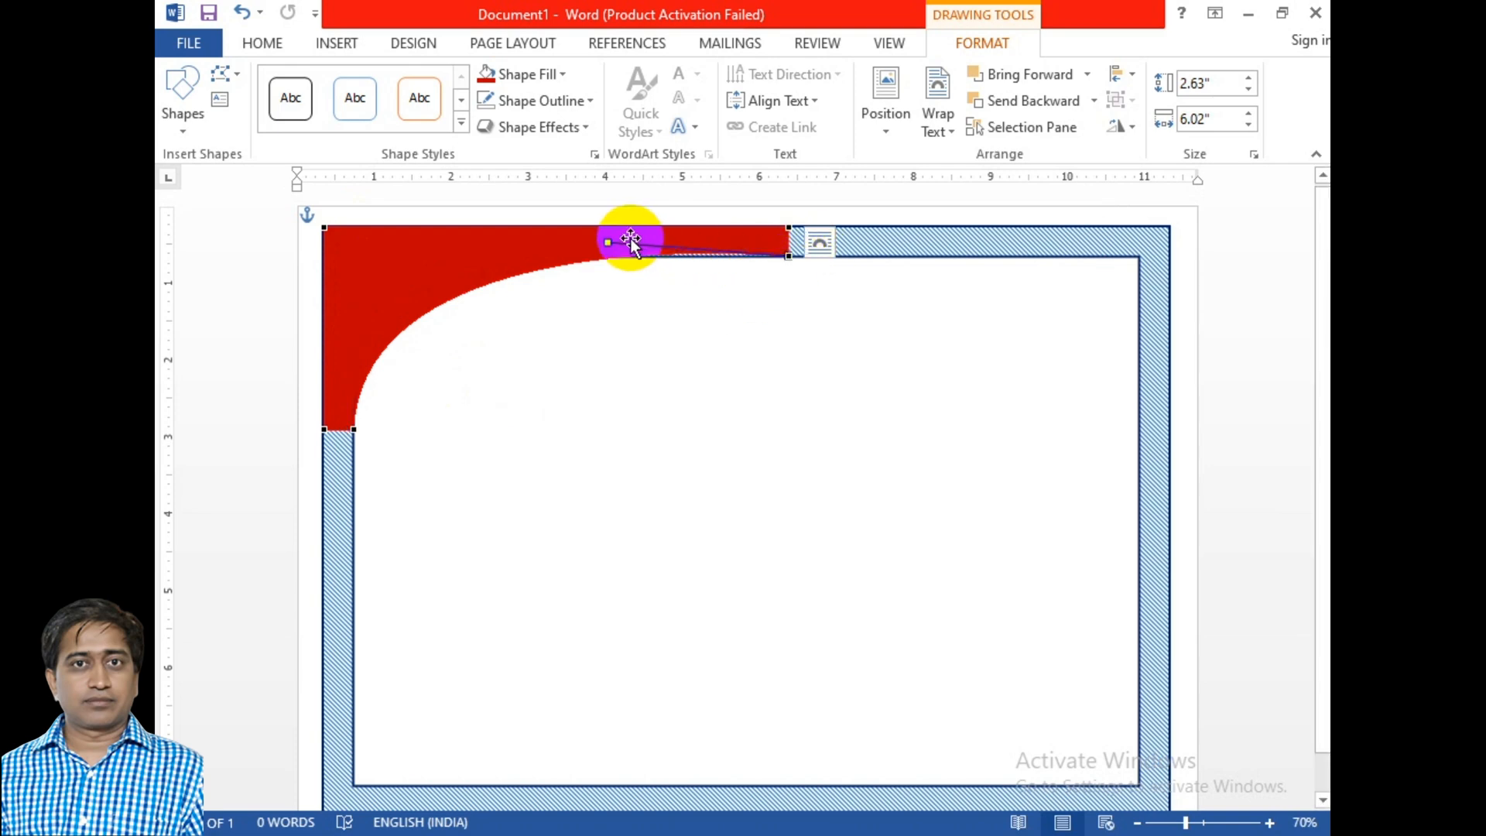
{"action": "left_click_drag", "start_coordinate": [606, 242], "coordinate": [553, 260]}
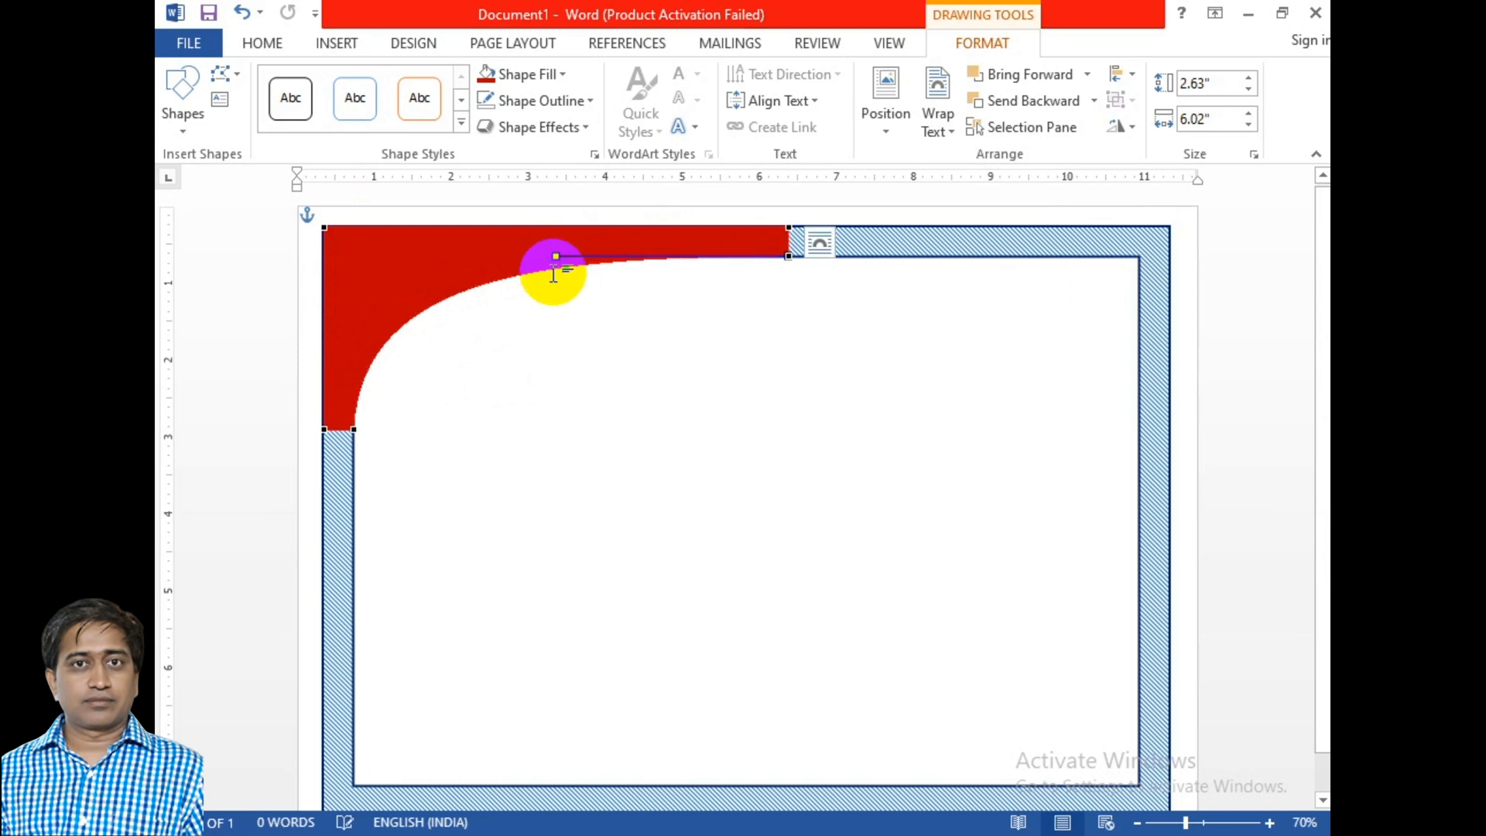
{"action": "left_click", "coordinate": [588, 357]}
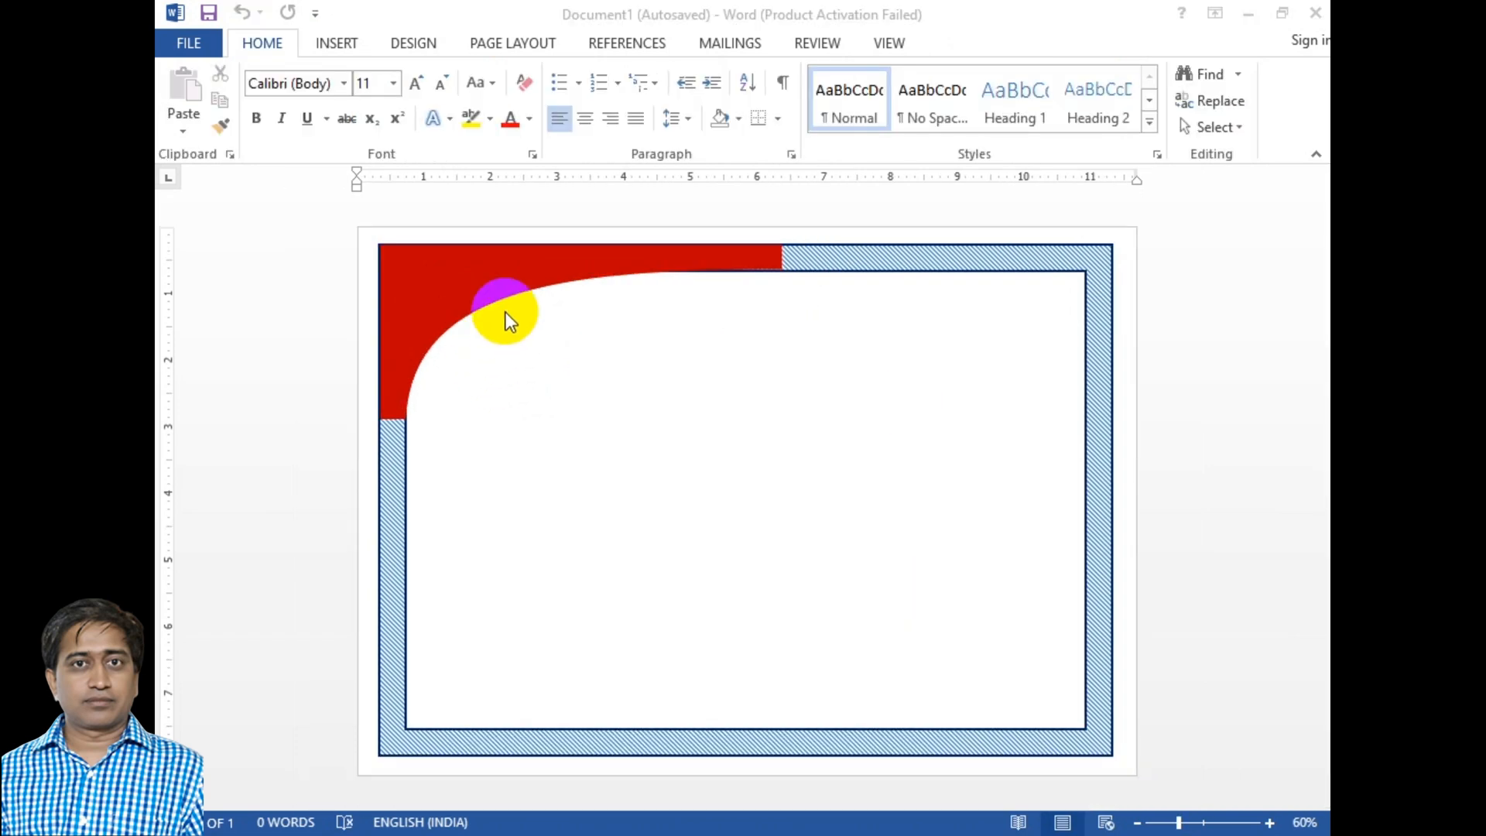
Duplicate the red corner shape and place the copy in the middle of the page
{"action": "left_click", "coordinate": [468, 291]}
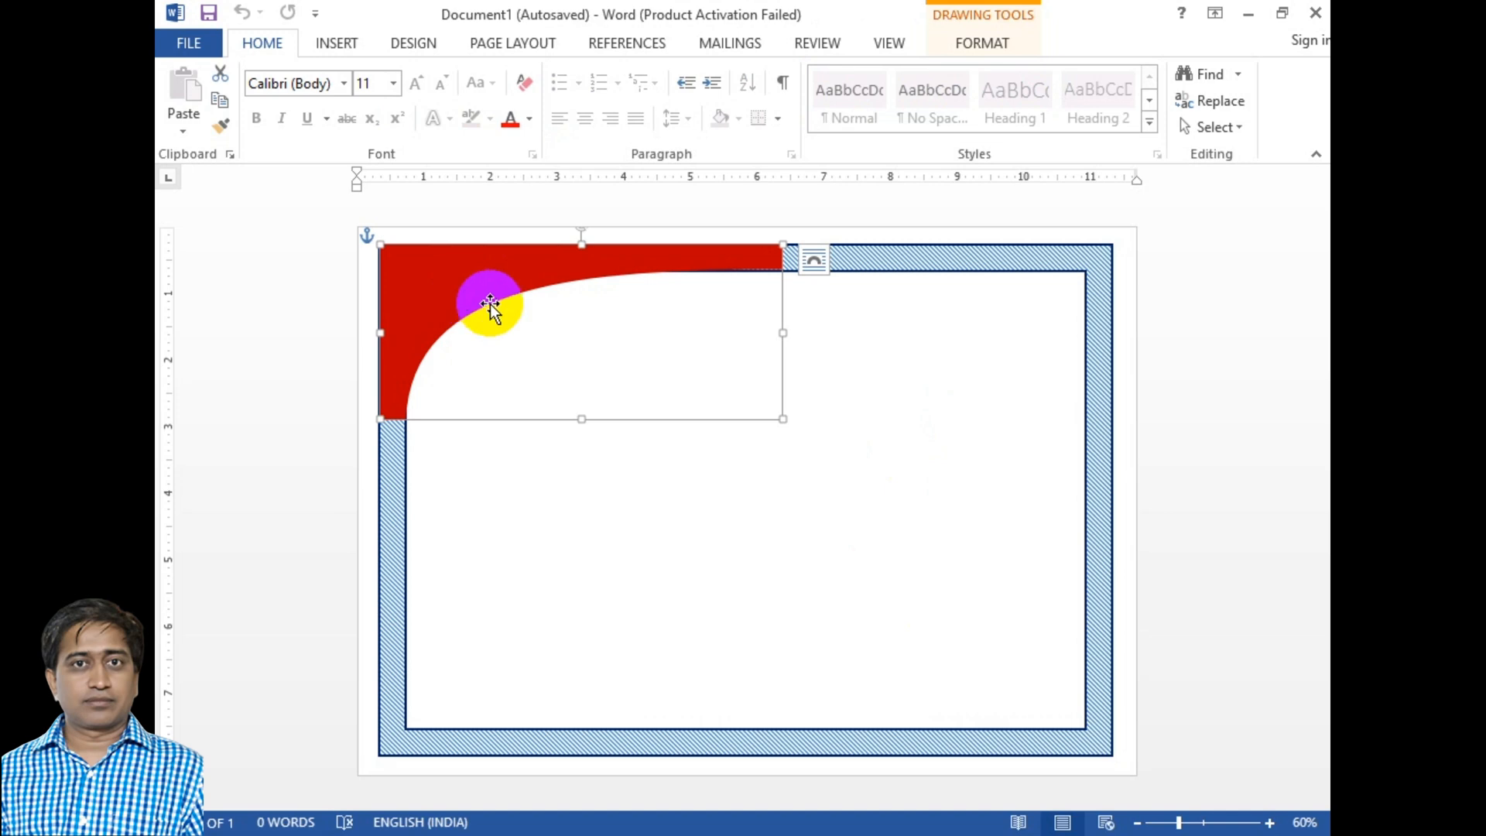
{"action": "left_click", "coordinate": [468, 294]}
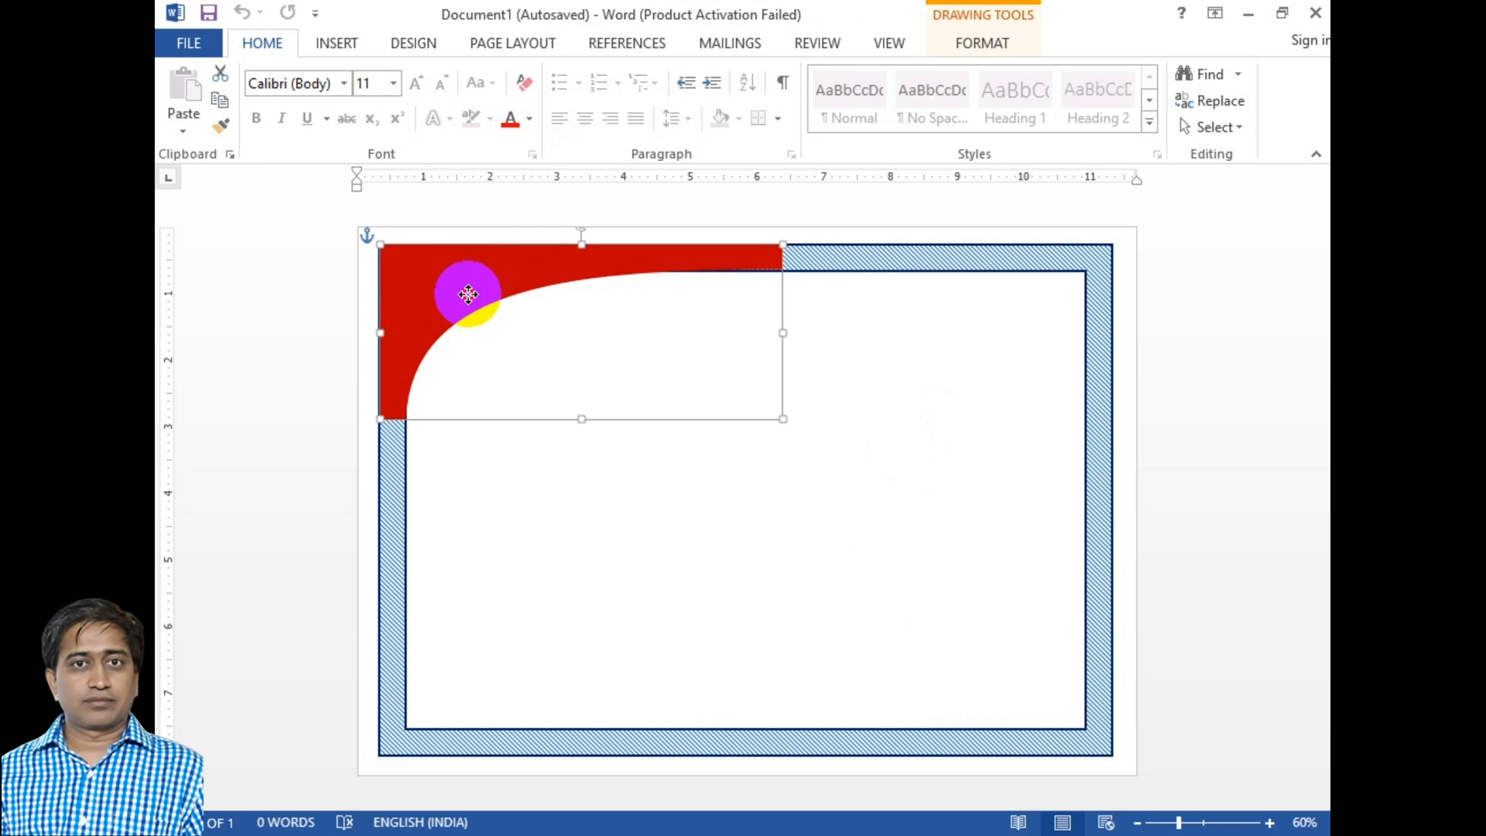
{"action": "left_click_drag", "start_coordinate": [468, 294], "coordinate": [653, 411]}
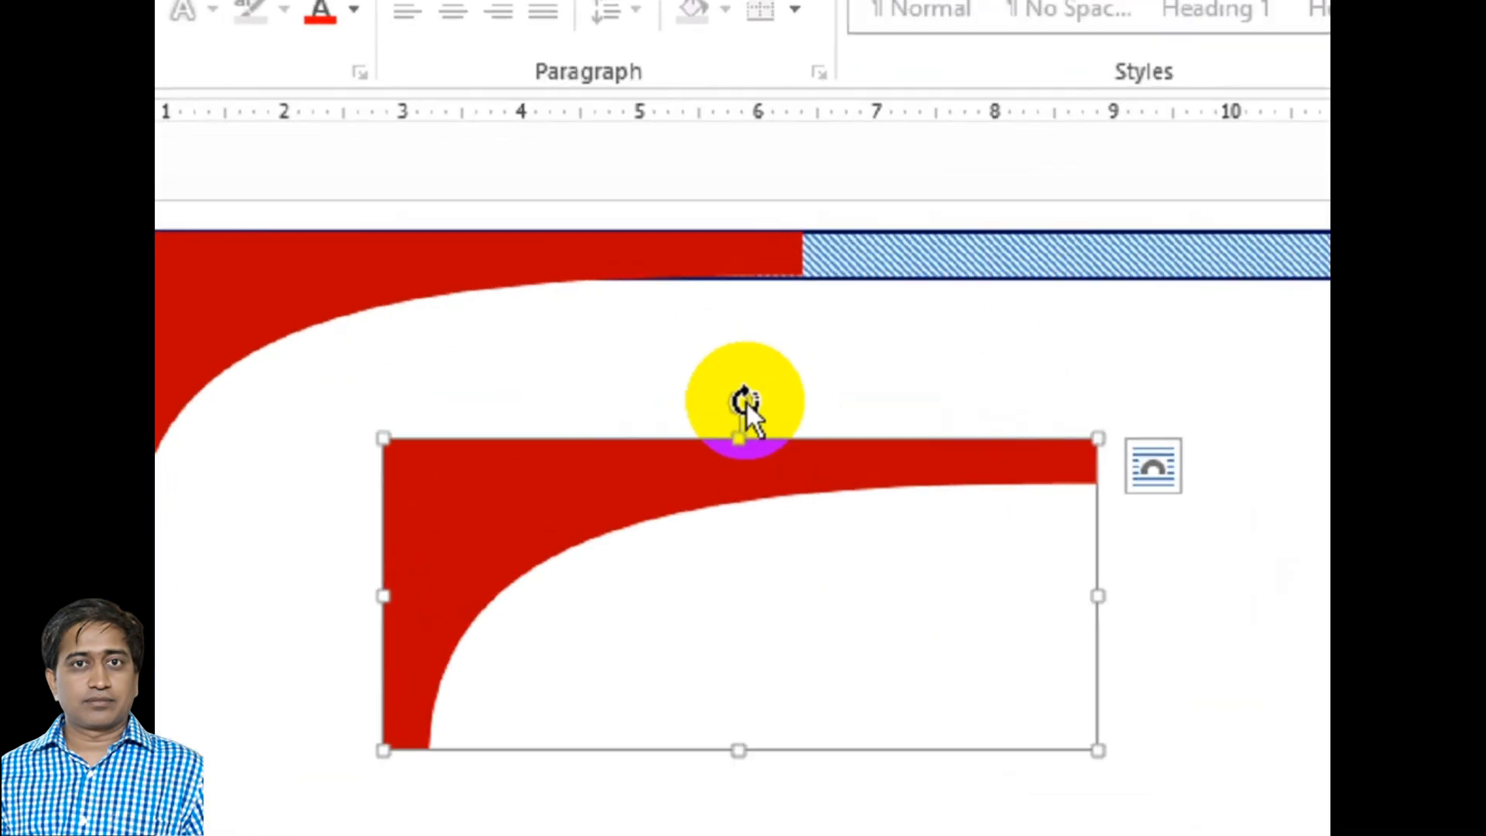
Rotate the copied red shape by half a turn and fit it exactly into the frame's lower-right corner
{"action": "left_click_drag", "start_coordinate": [669, 360], "coordinate": [946, 706]}
{"action": "key", "text": "Down"}
{"action": "key", "text": "Down"}
{"action": "key", "text": "Down"}
{"action": "key", "text": "Down"}
{"action": "key", "text": "Right"}
{"action": "key", "text": "Right"}
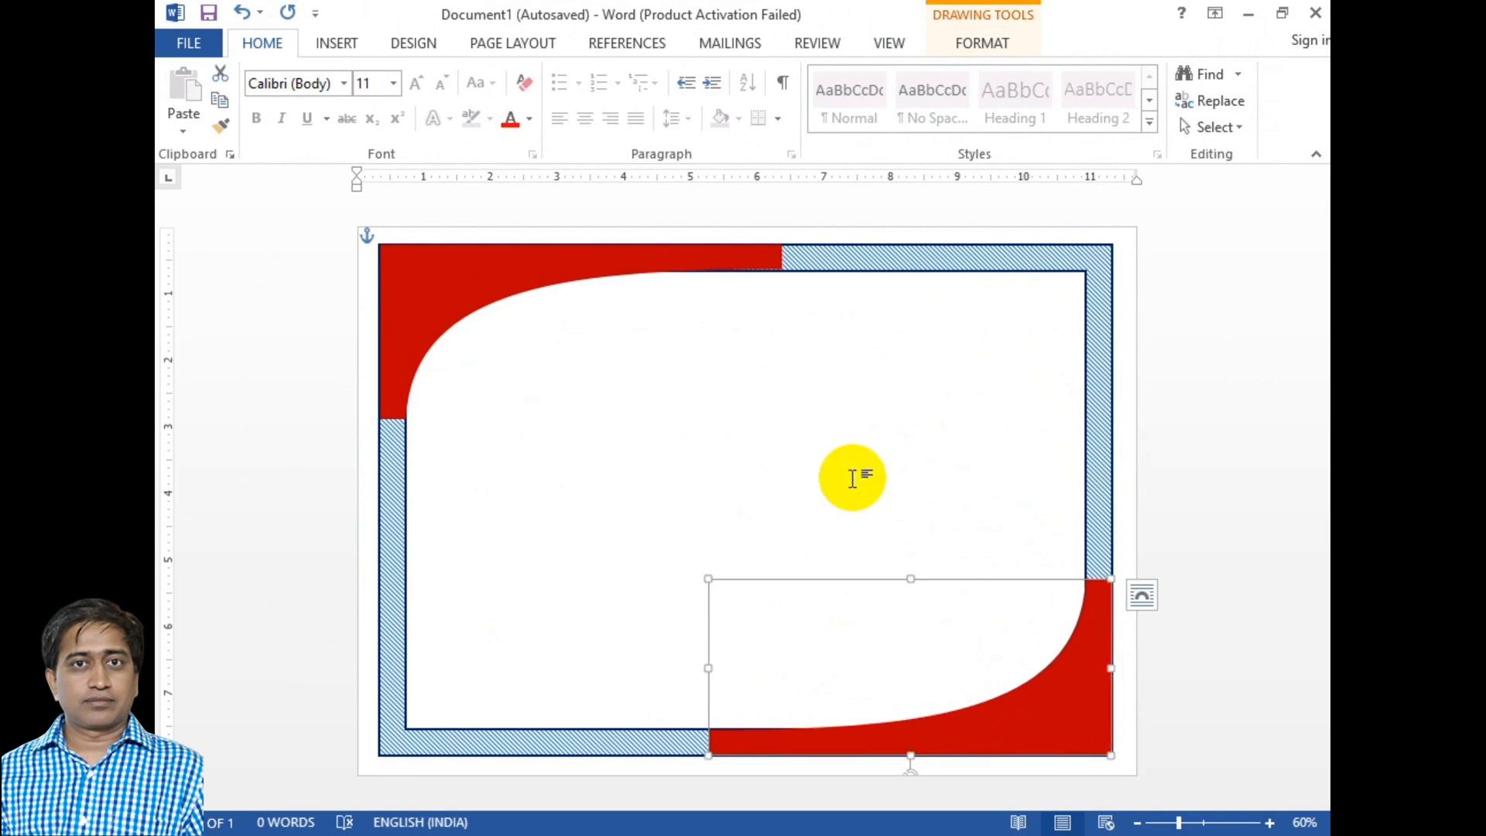
{"action": "left_click", "coordinate": [852, 474]}
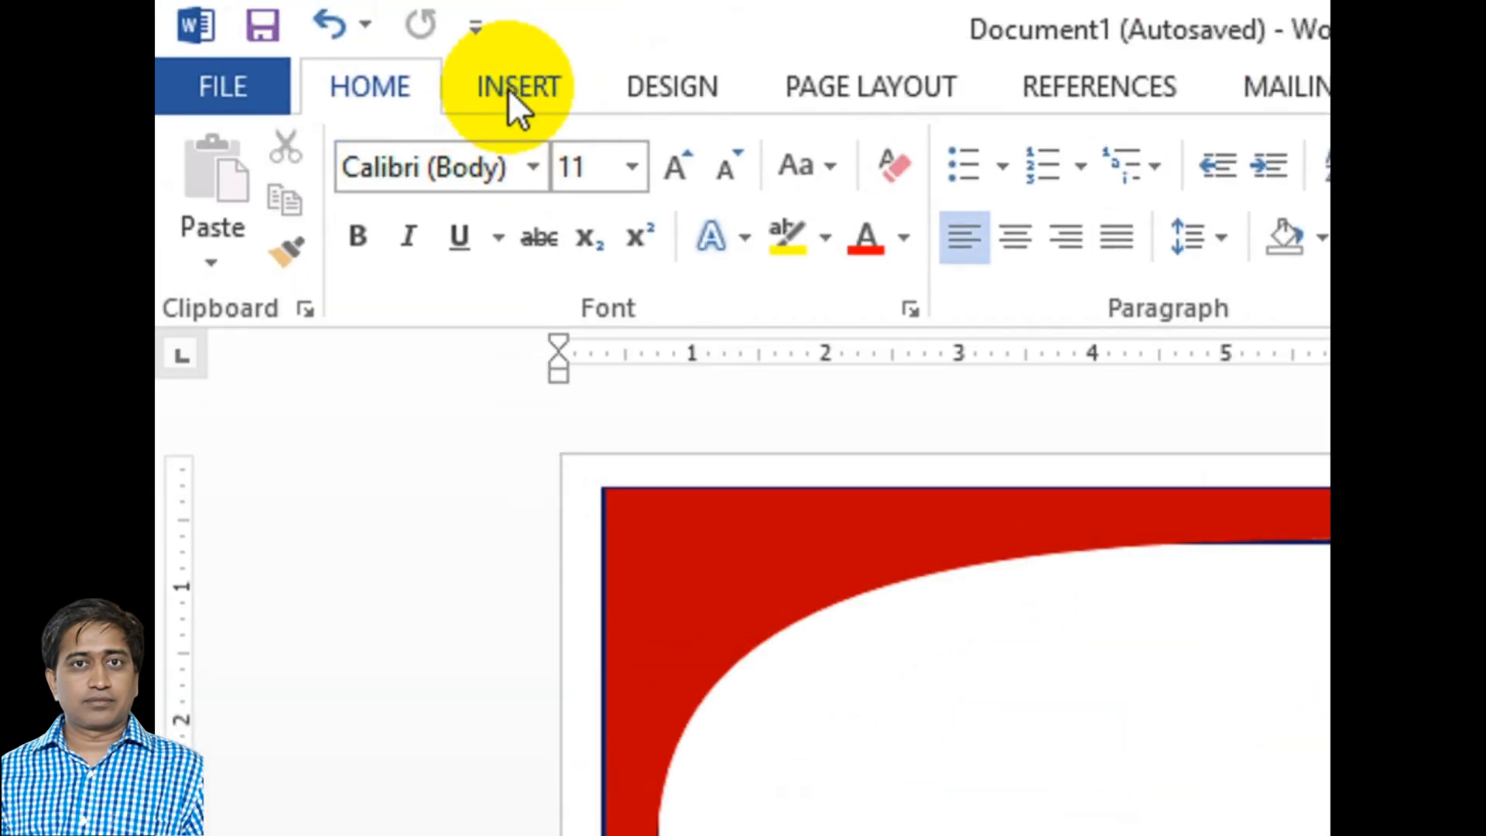
Start inserting a picture from file and browse to the Youtube folder on Local Disk (E:)
{"action": "left_click", "coordinate": [331, 44]}
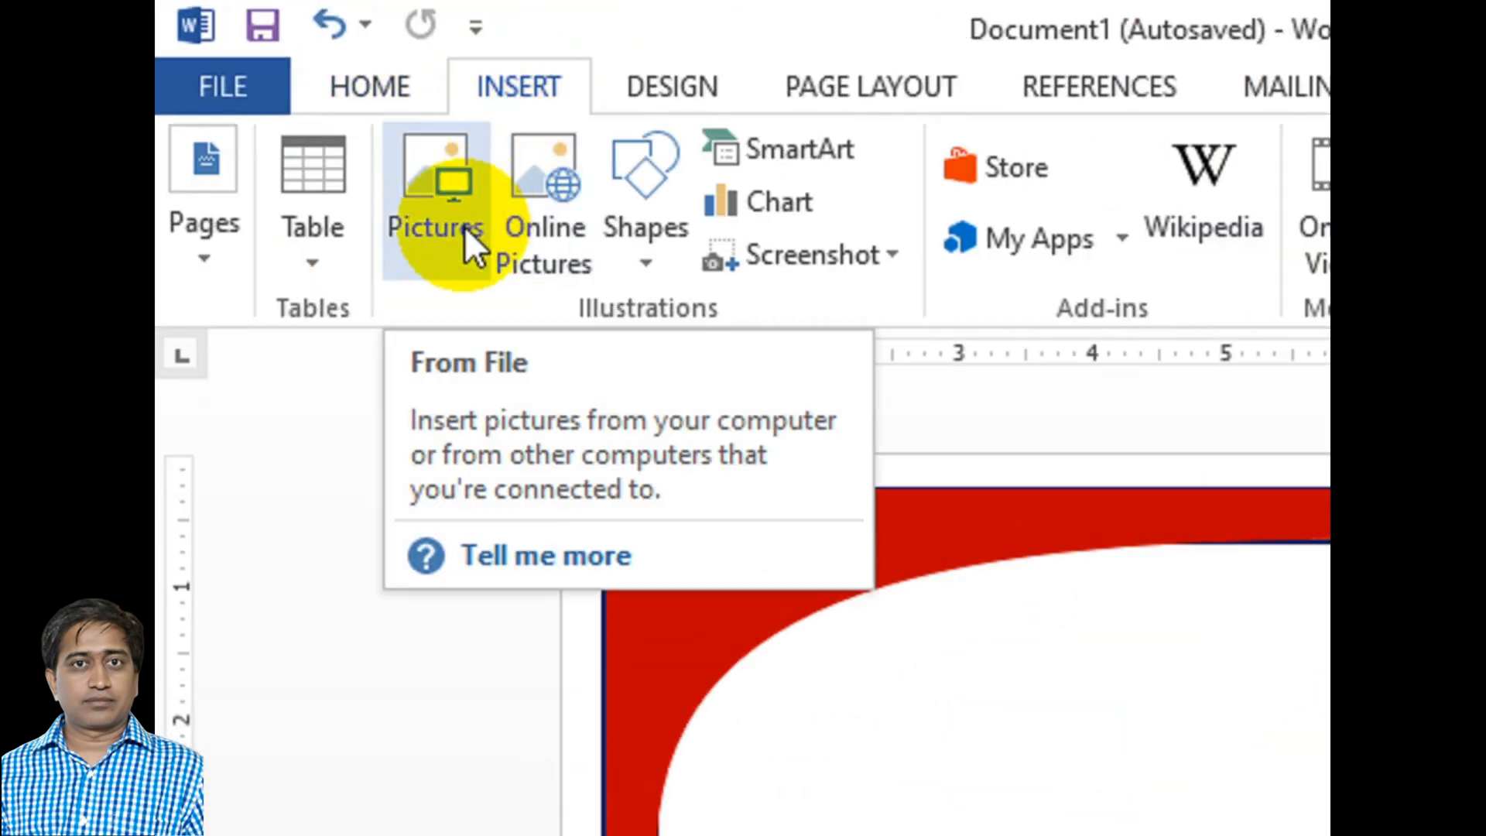
{"action": "left_click", "coordinate": [465, 226]}
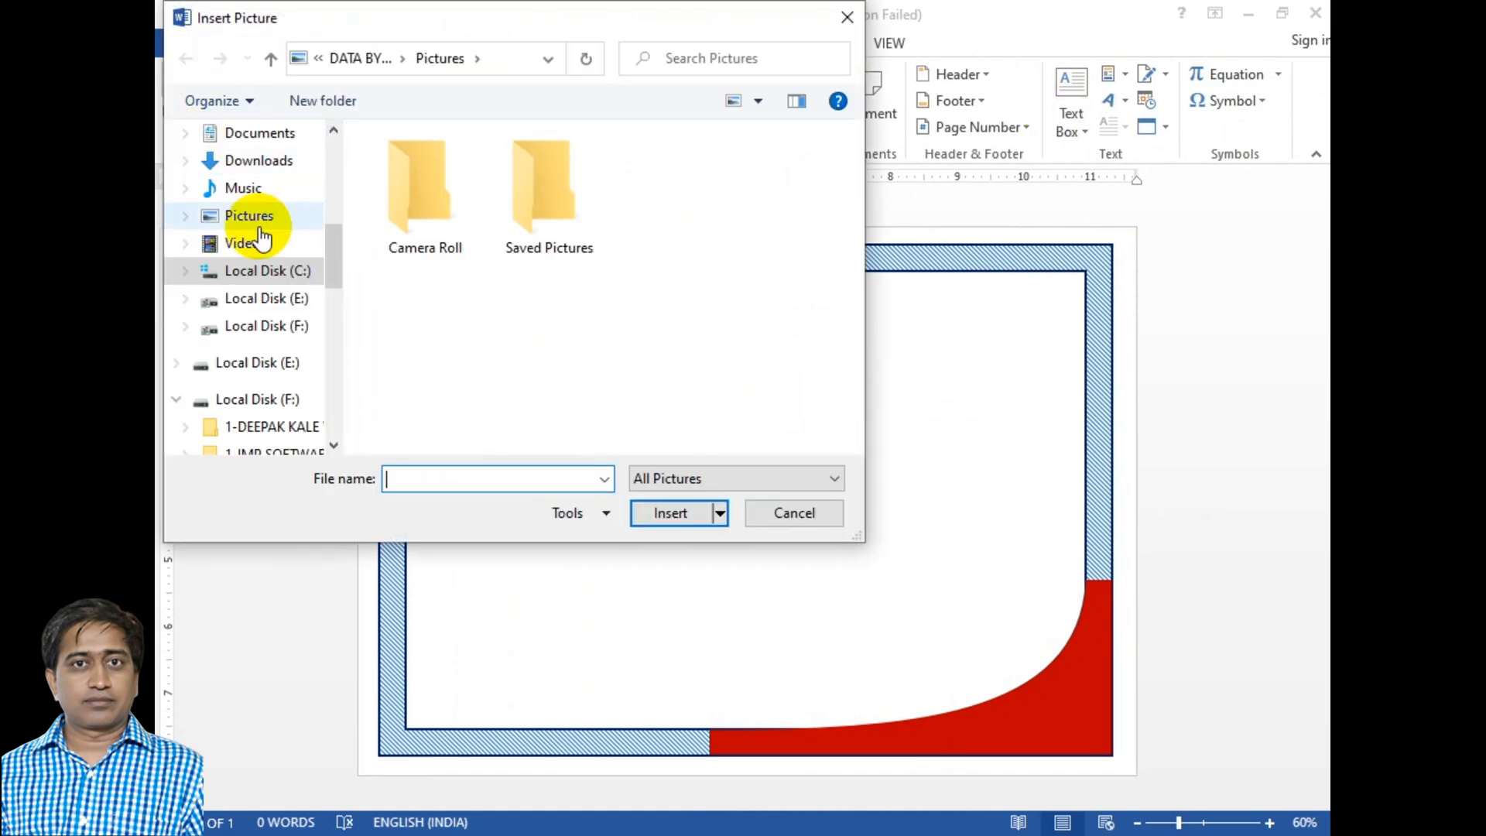
{"action": "left_click_drag", "start_coordinate": [333, 258], "coordinate": [332, 276]}
{"action": "left_click", "coordinate": [294, 190]}
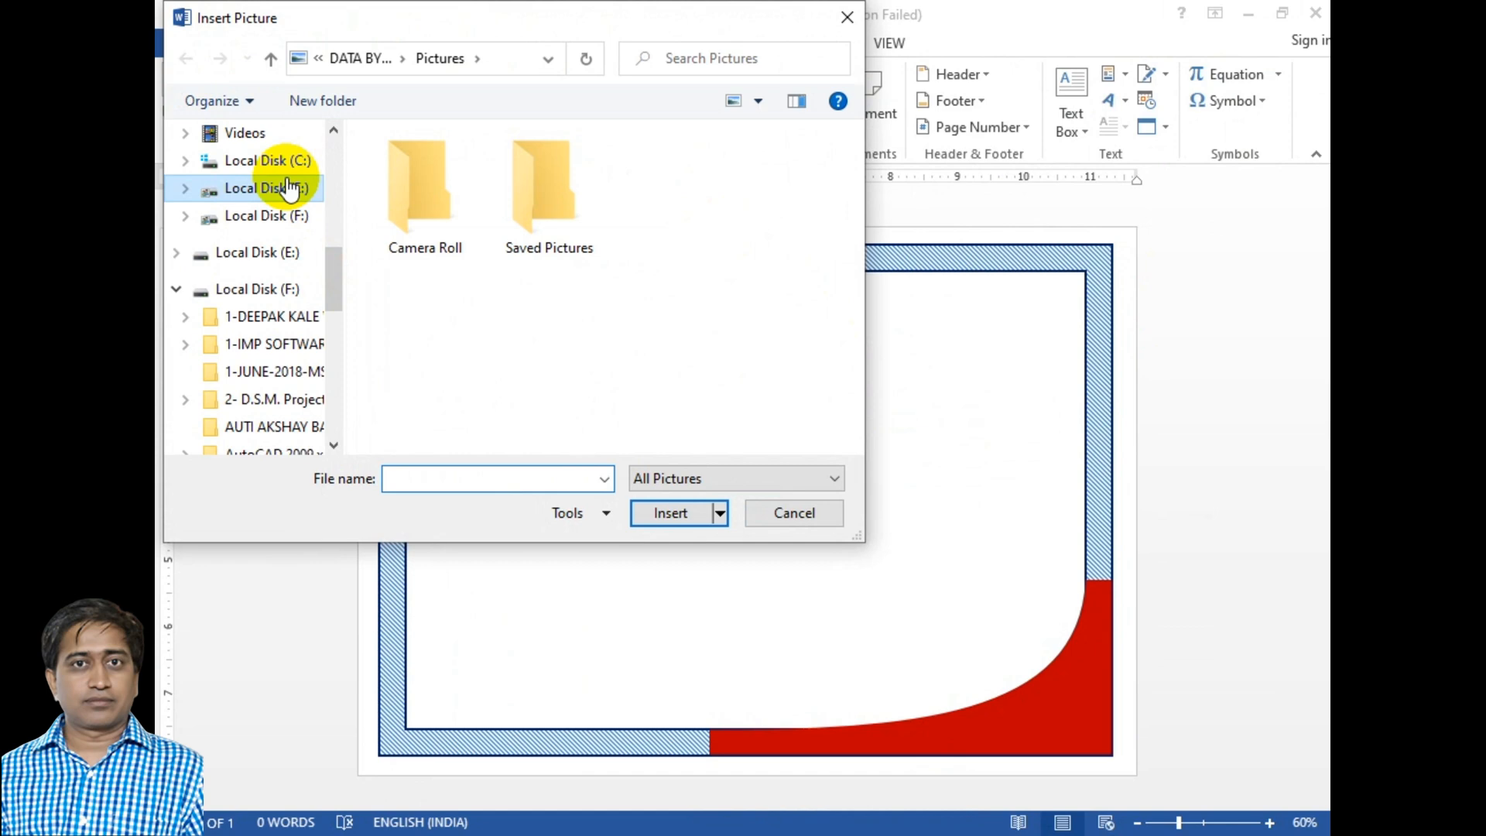
{"action": "double_click", "coordinate": [426, 240]}
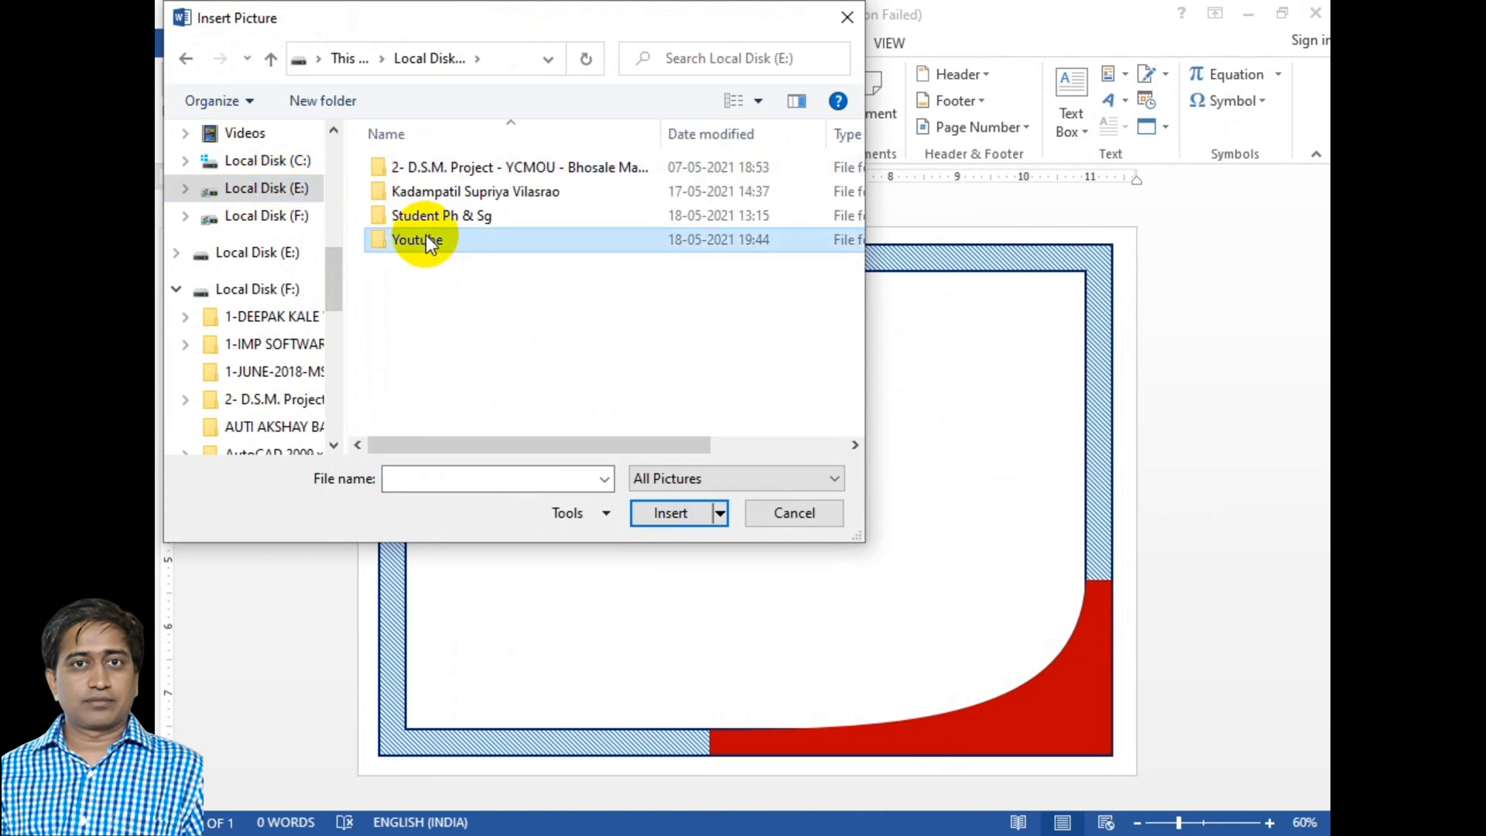
{"action": "scroll", "coordinate": [601, 266], "scroll_direction": "down", "scroll_amount": 2}
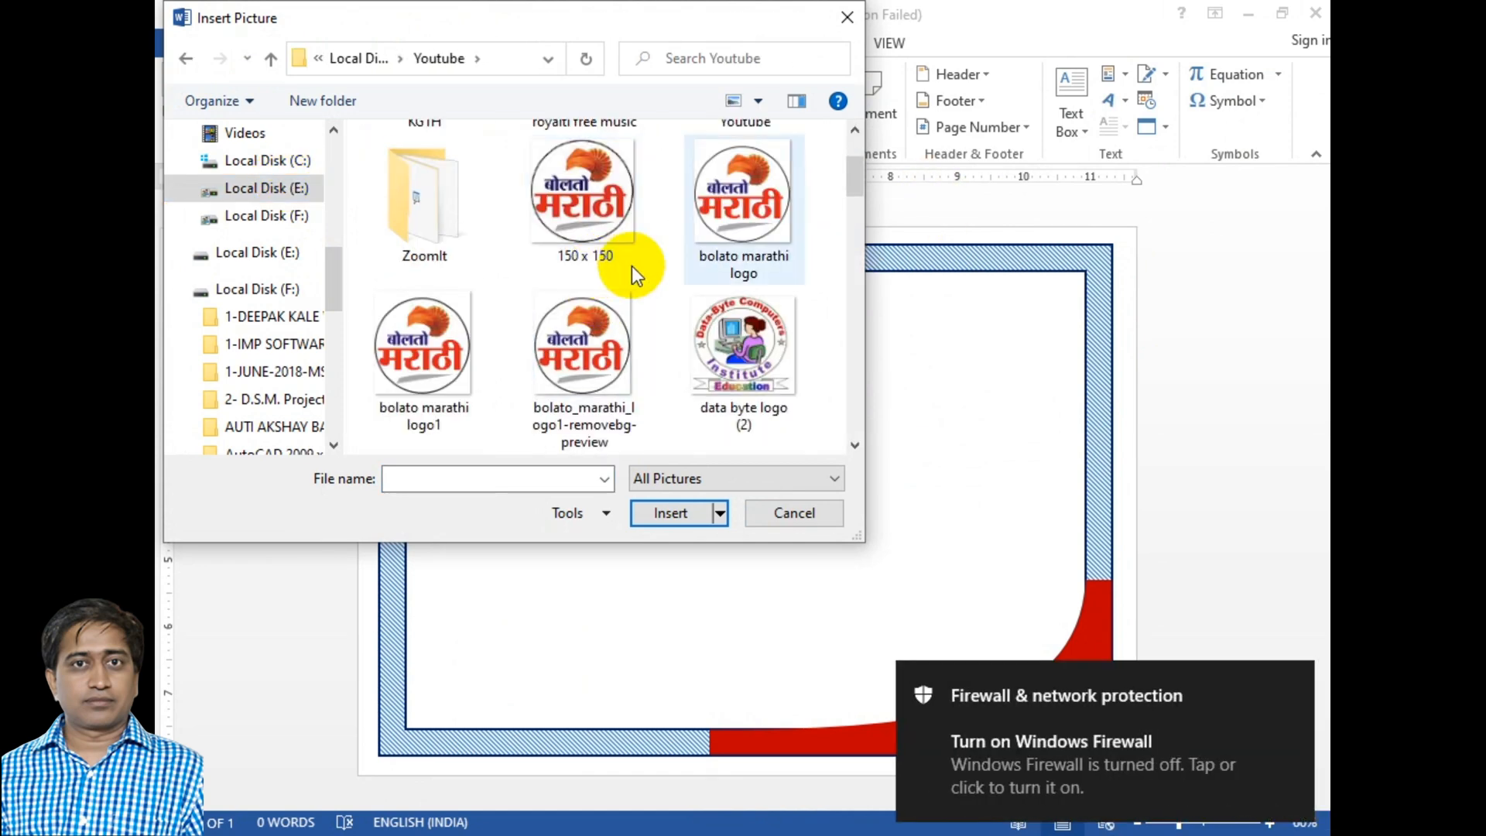
Insert the data_byte_logo__2_-removebg-preview picture into the page
{"action": "left_click", "coordinate": [759, 343]}
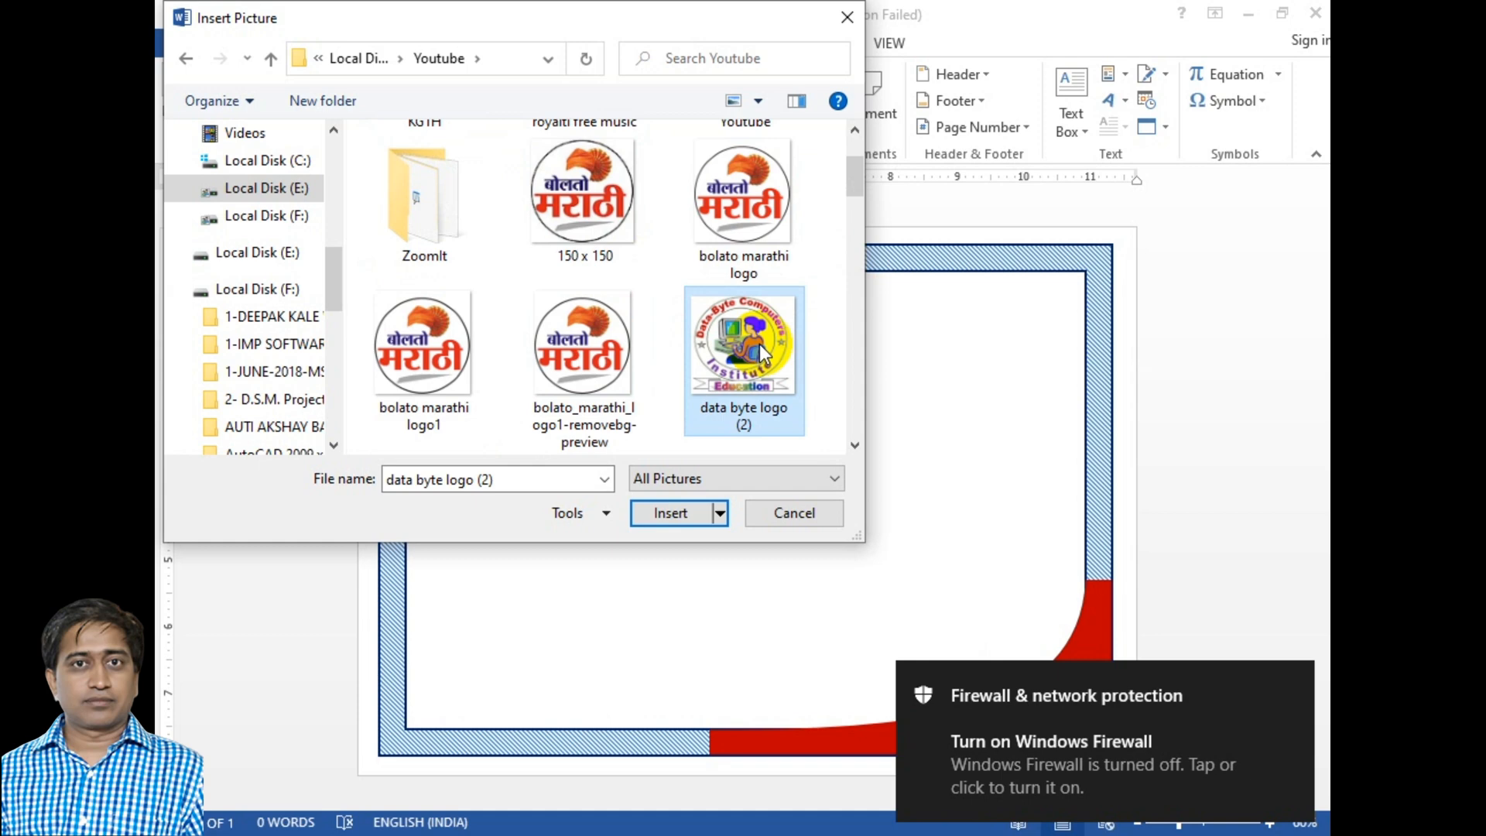
{"action": "scroll", "coordinate": [759, 343], "scroll_direction": "down", "scroll_amount": 2}
{"action": "left_click", "coordinate": [615, 362]}
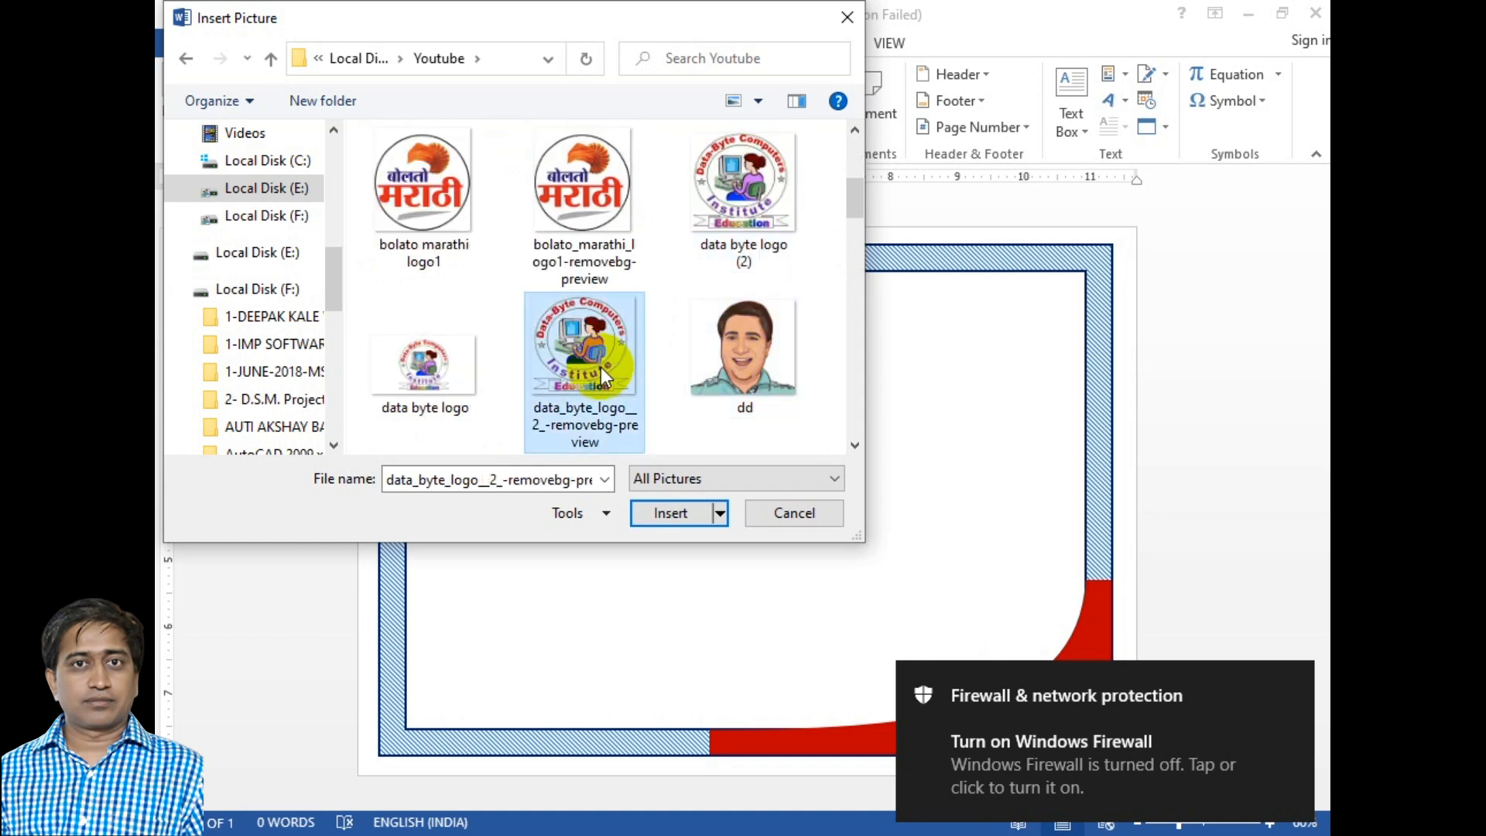
{"action": "left_click", "coordinate": [740, 210]}
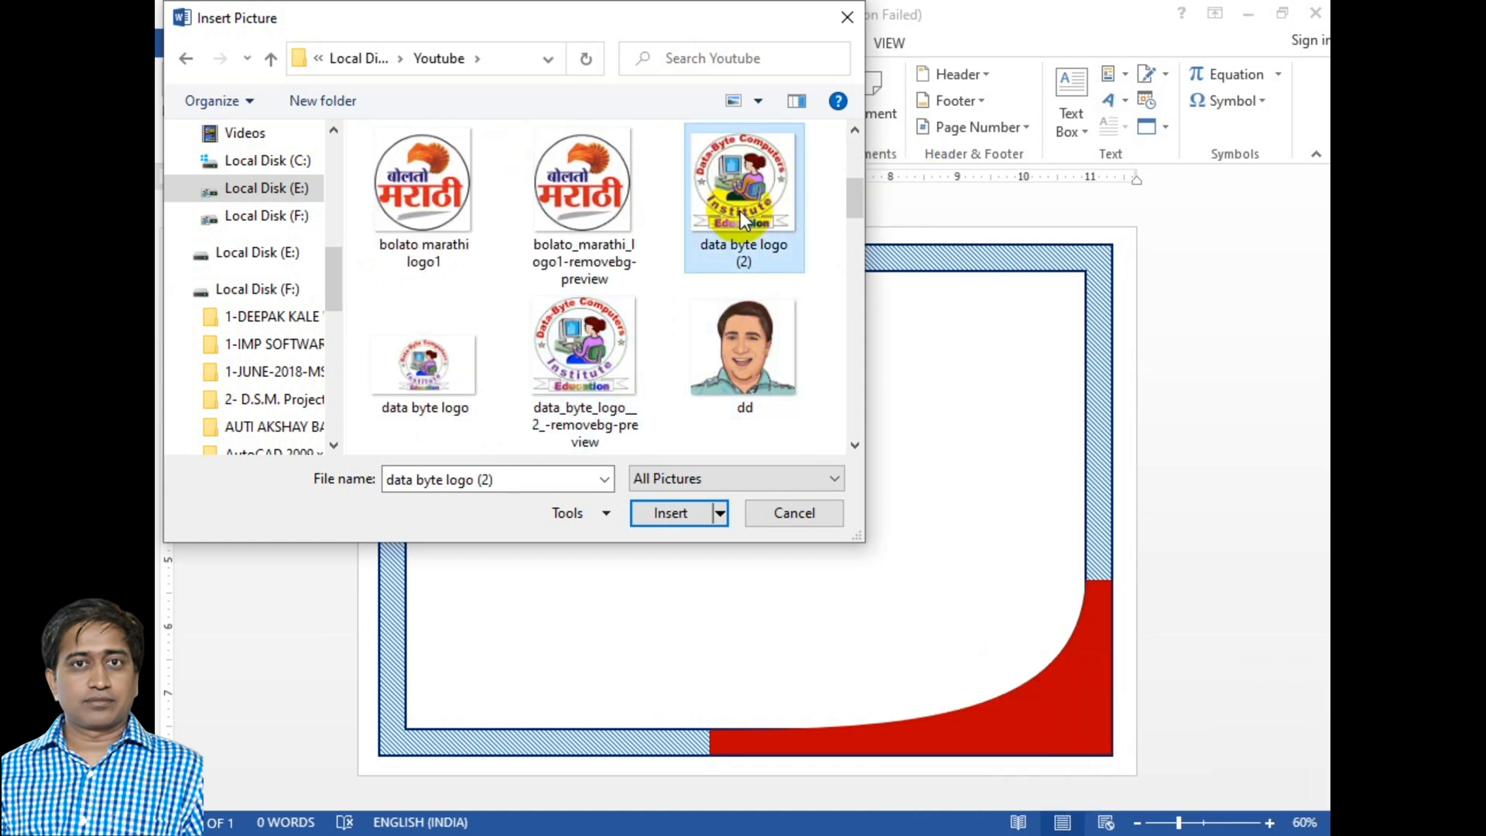
{"action": "left_click", "coordinate": [600, 331]}
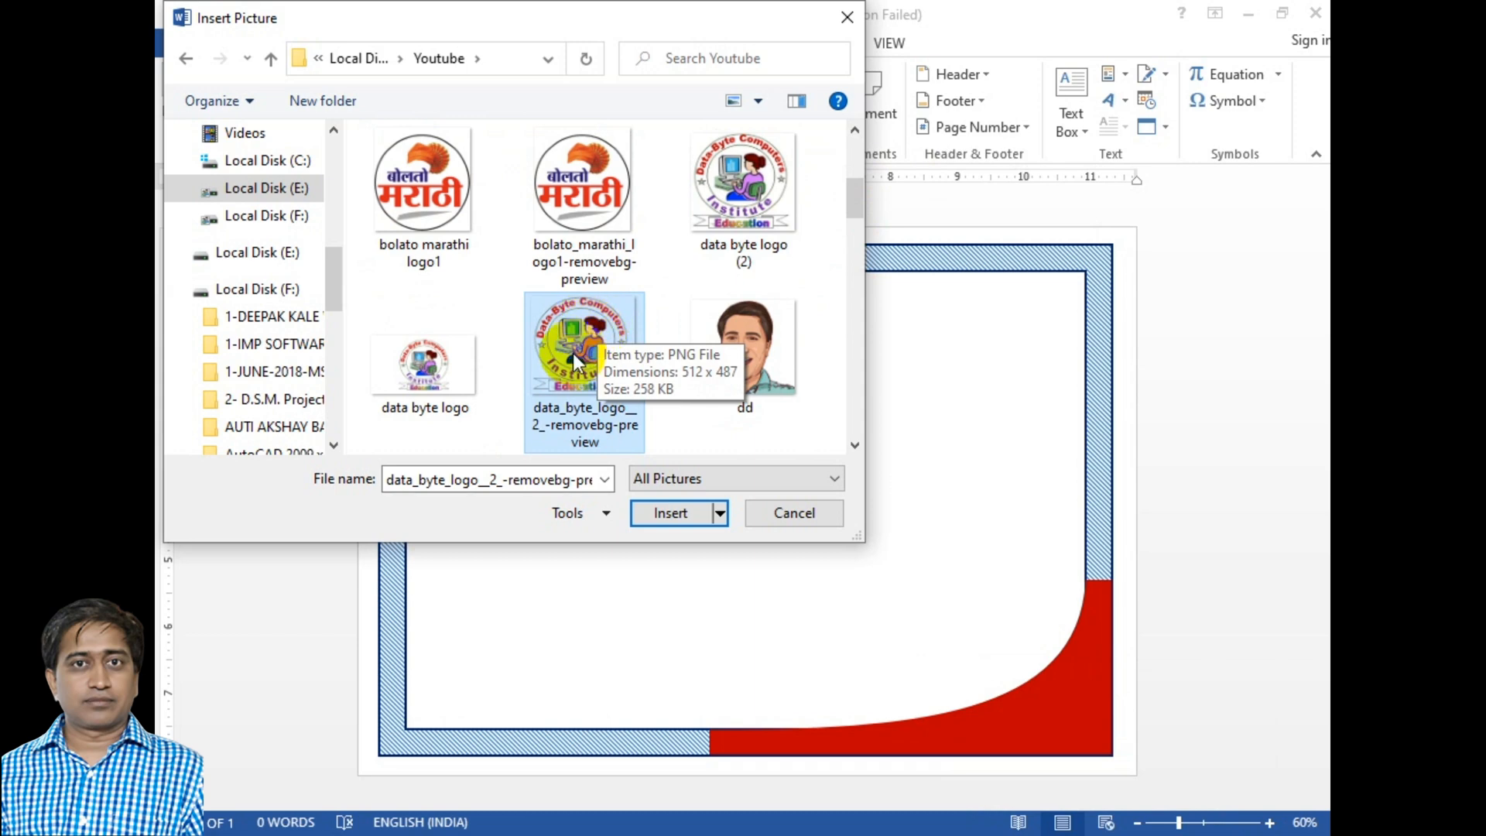
{"action": "left_click", "coordinate": [659, 521]}
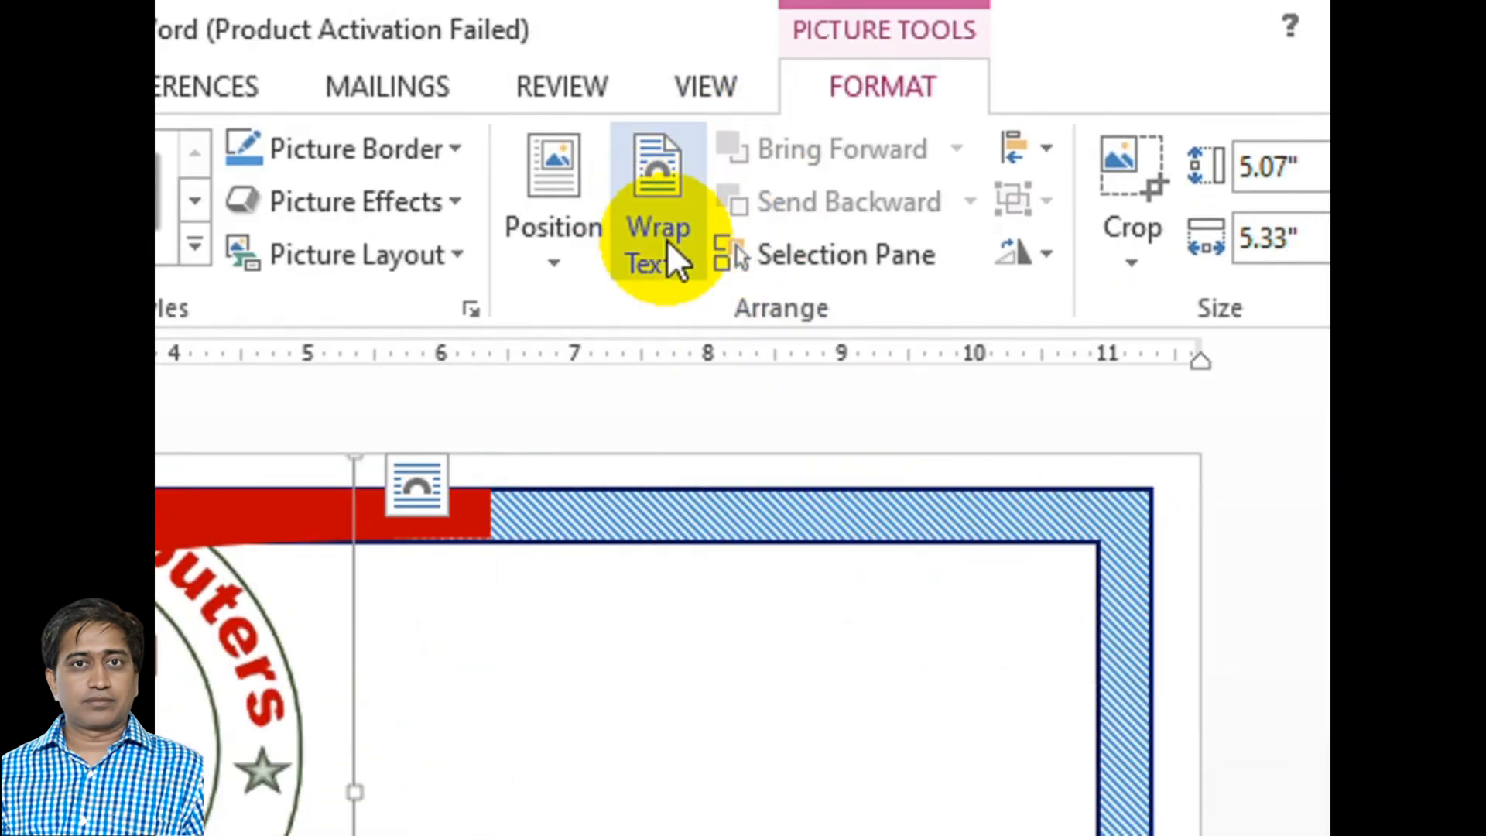
Set the logo's text wrapping to In Front of Text and move it to the middle of the page
{"action": "left_click", "coordinate": [652, 272]}
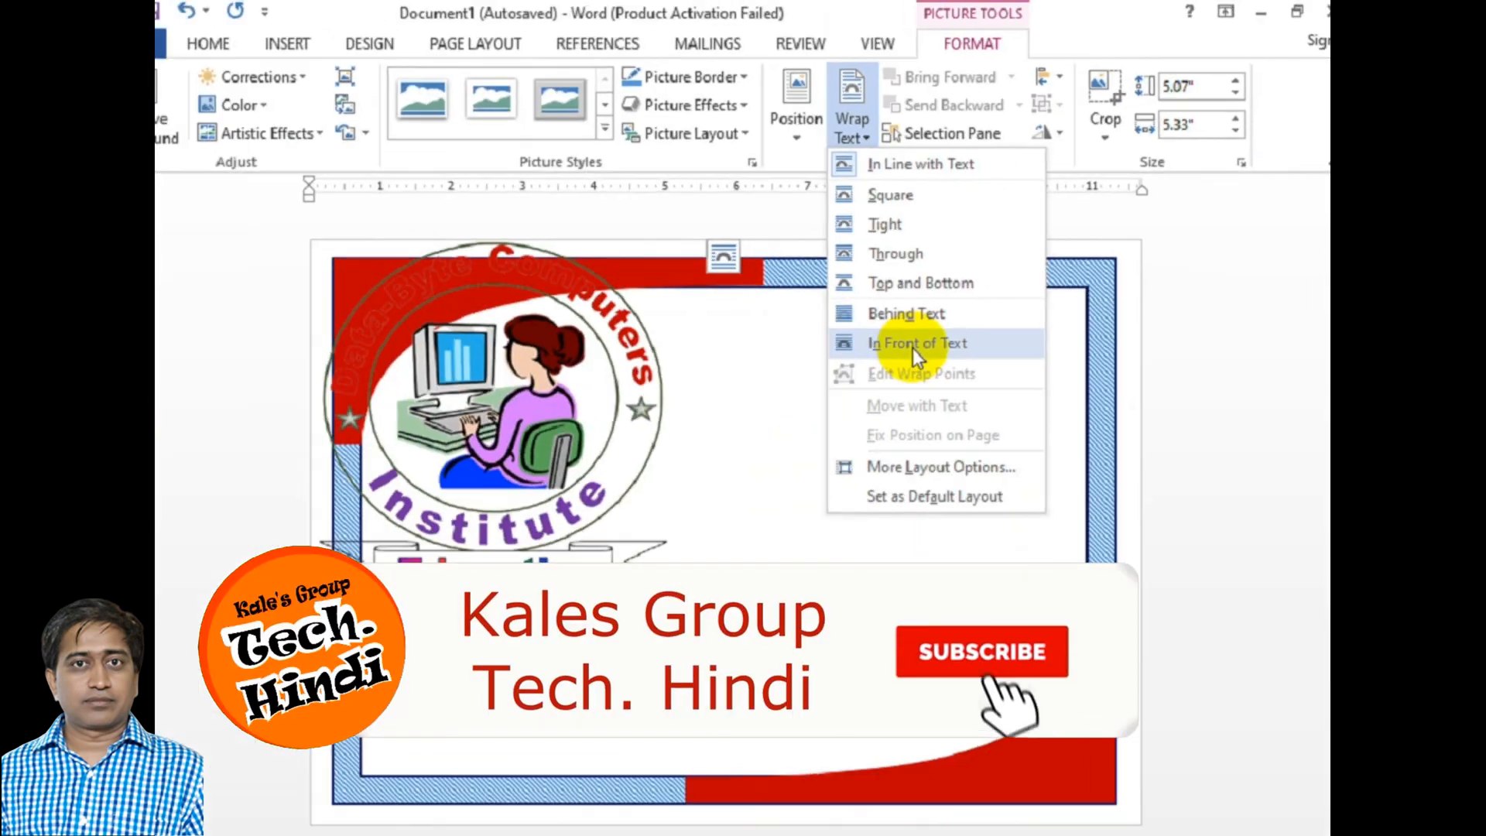
{"action": "left_click", "coordinate": [700, 639]}
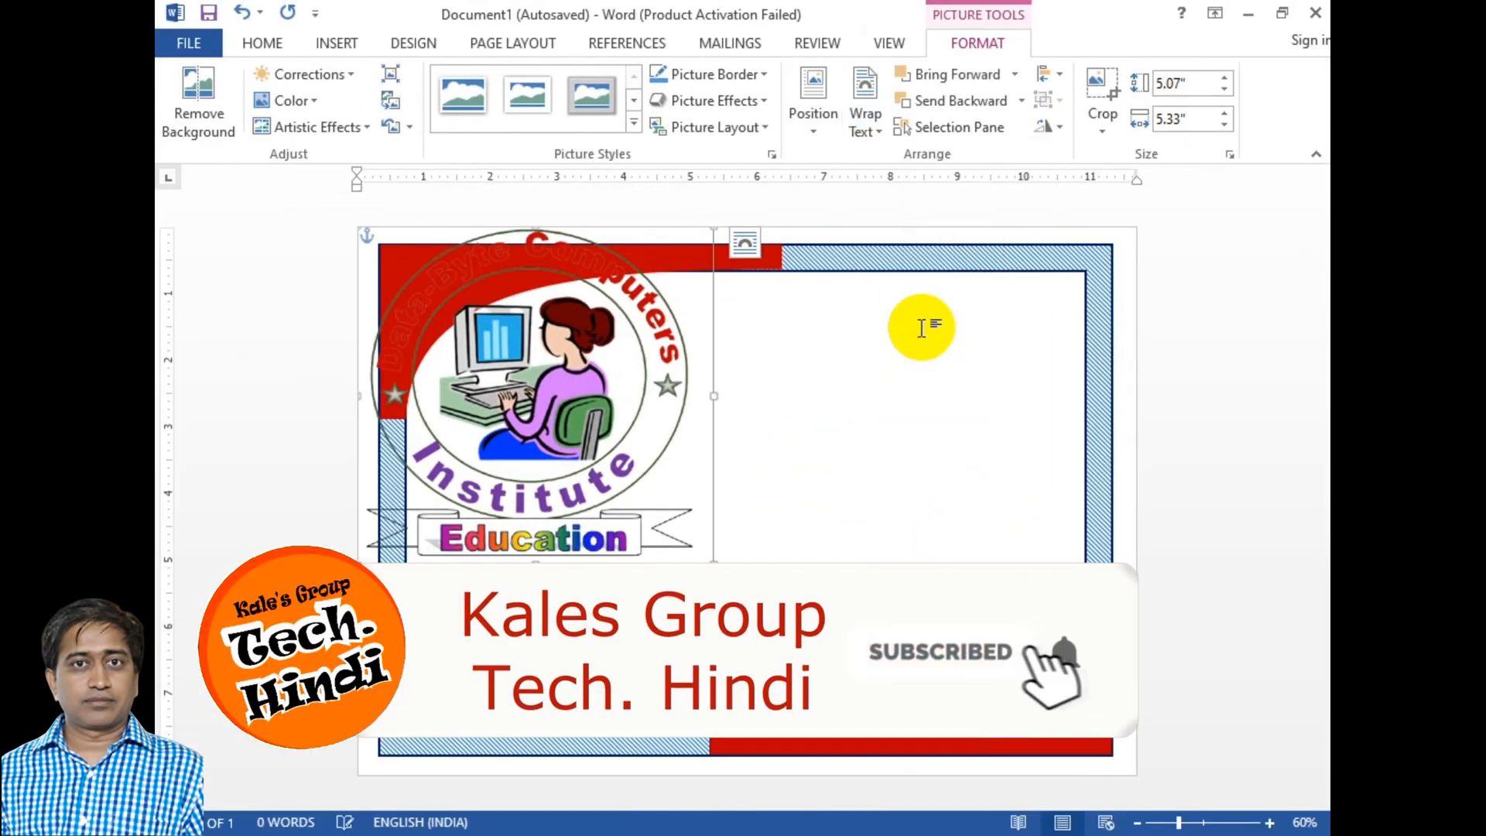
{"action": "left_click_drag", "start_coordinate": [593, 395], "coordinate": [776, 481]}
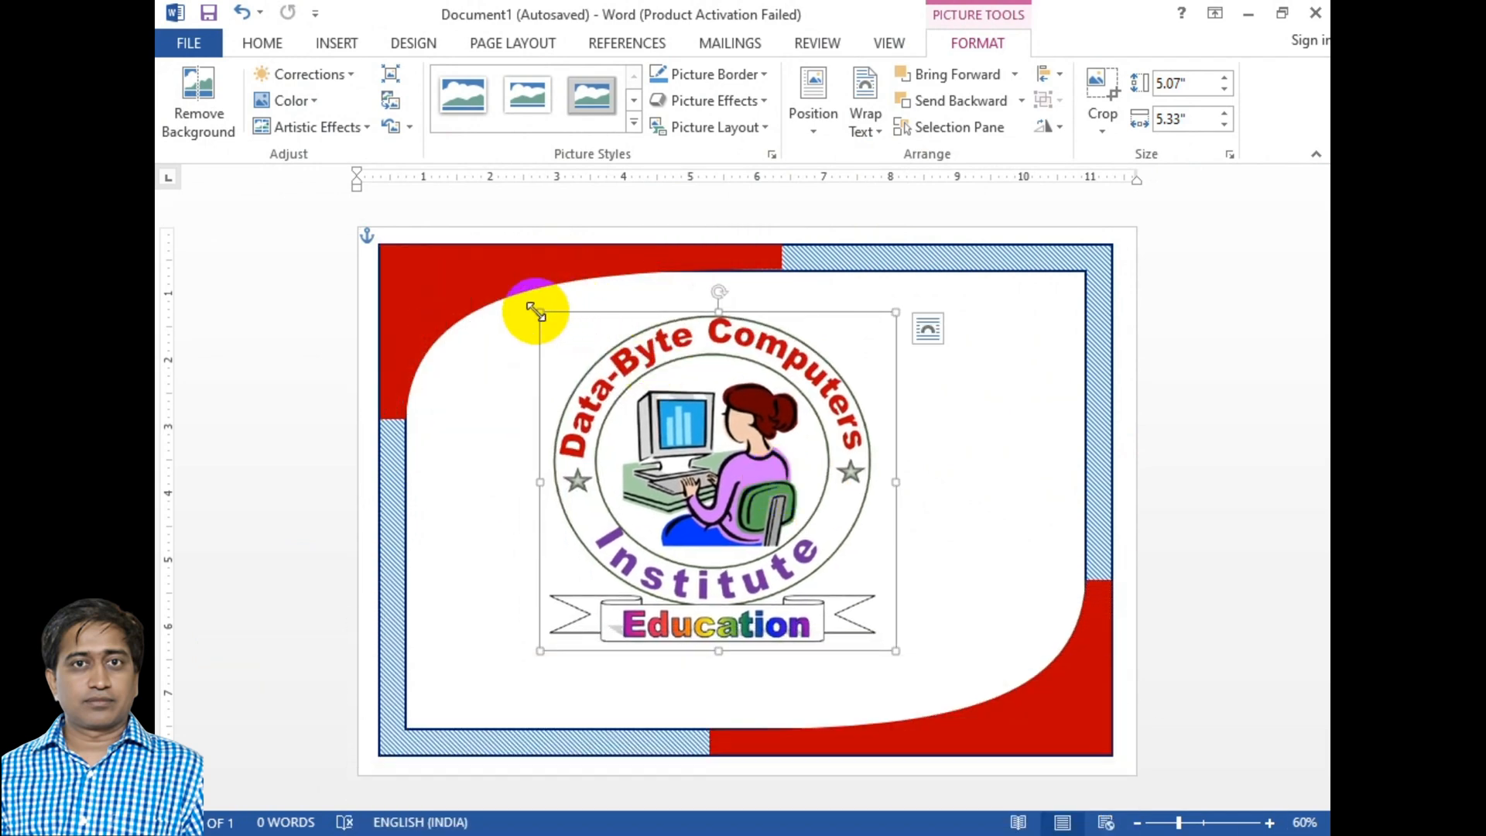
Shrink the logo to about 1.56" by 1.64" and place it just inside the curve of the upper-left red corner
{"action": "left_click_drag", "start_coordinate": [538, 311], "coordinate": [651, 381]}
{"action": "left_click_drag", "start_coordinate": [722, 508], "coordinate": [503, 394]}
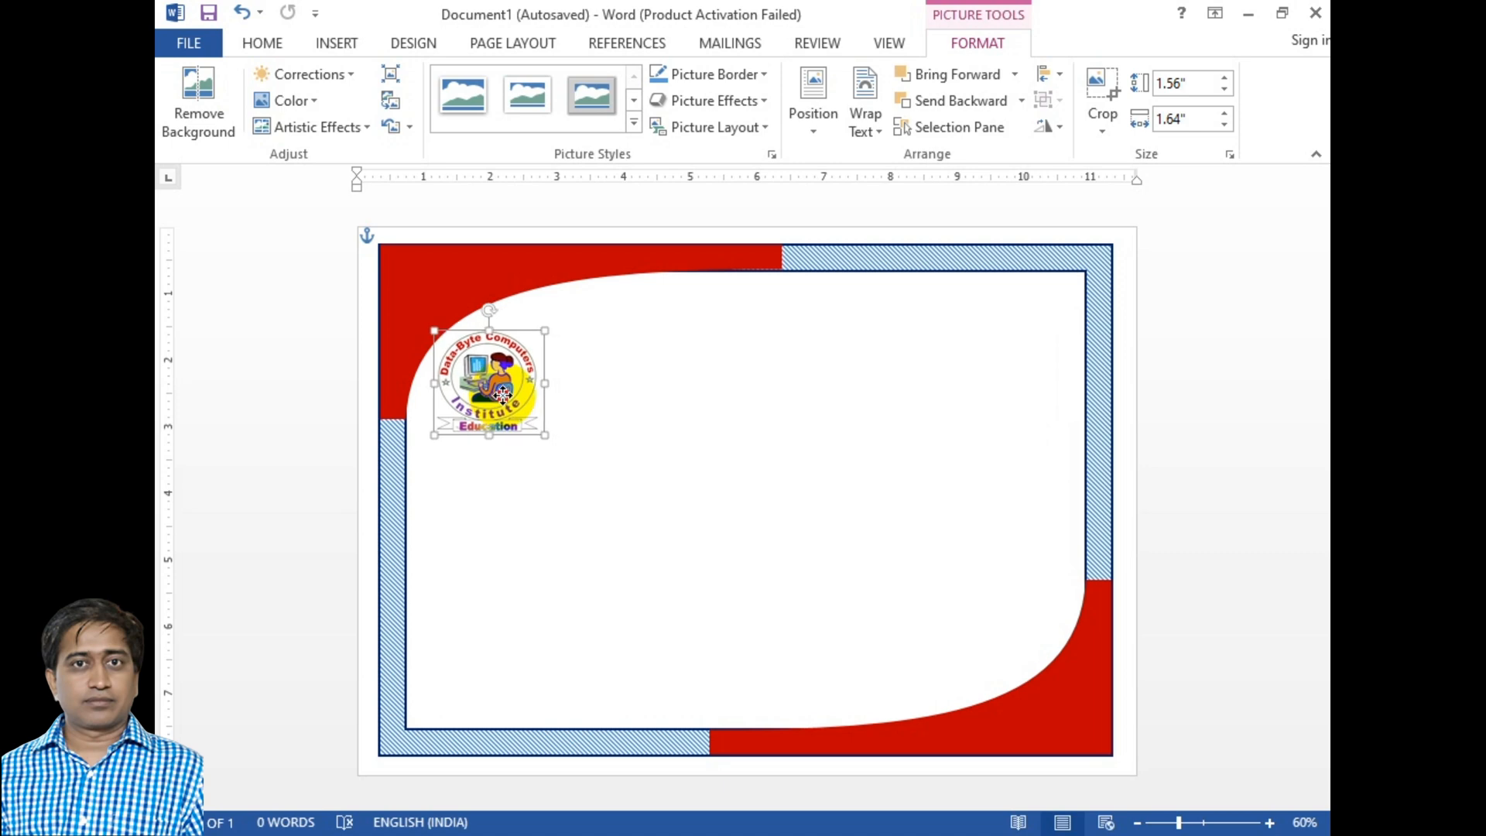
{"action": "left_click_drag", "start_coordinate": [503, 394], "coordinate": [494, 396]}
{"action": "left_click", "coordinate": [657, 418]}
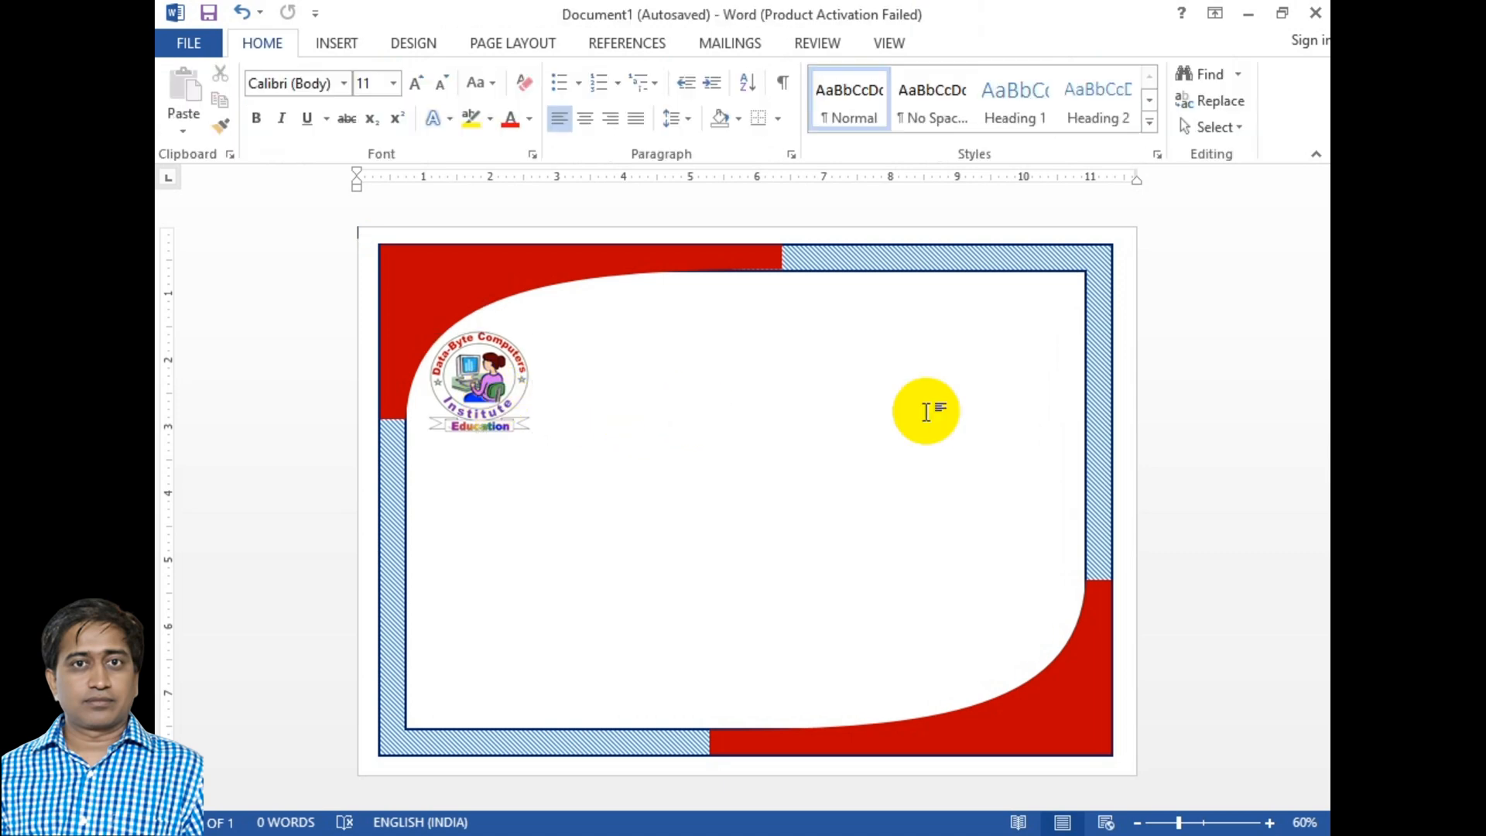
{"action": "left_click", "coordinate": [530, 306]}
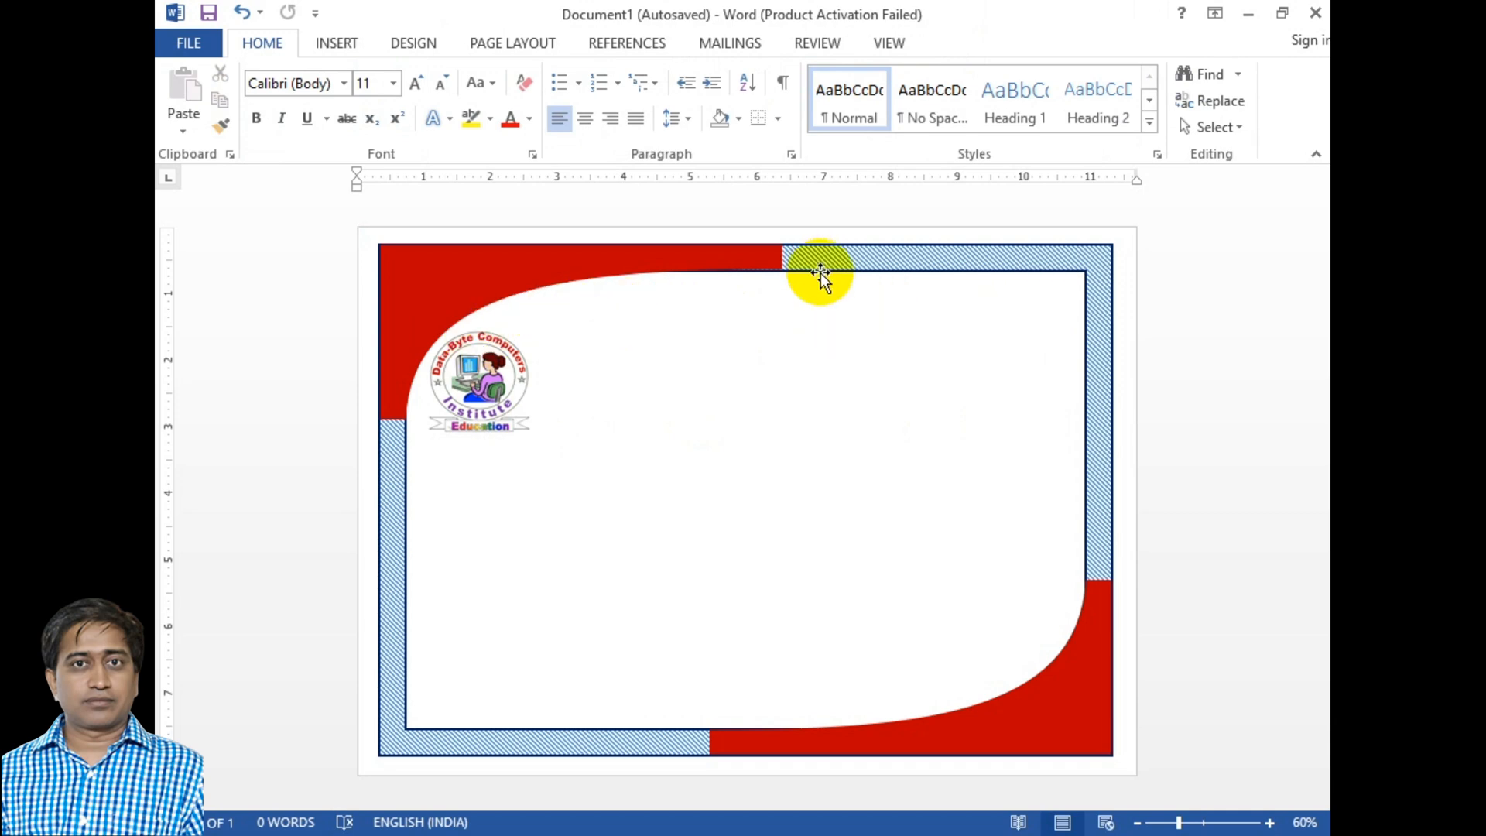
Draw a wide text box across the upper part of the page, beside the logo and just below the top band
{"action": "left_click", "coordinate": [319, 43]}
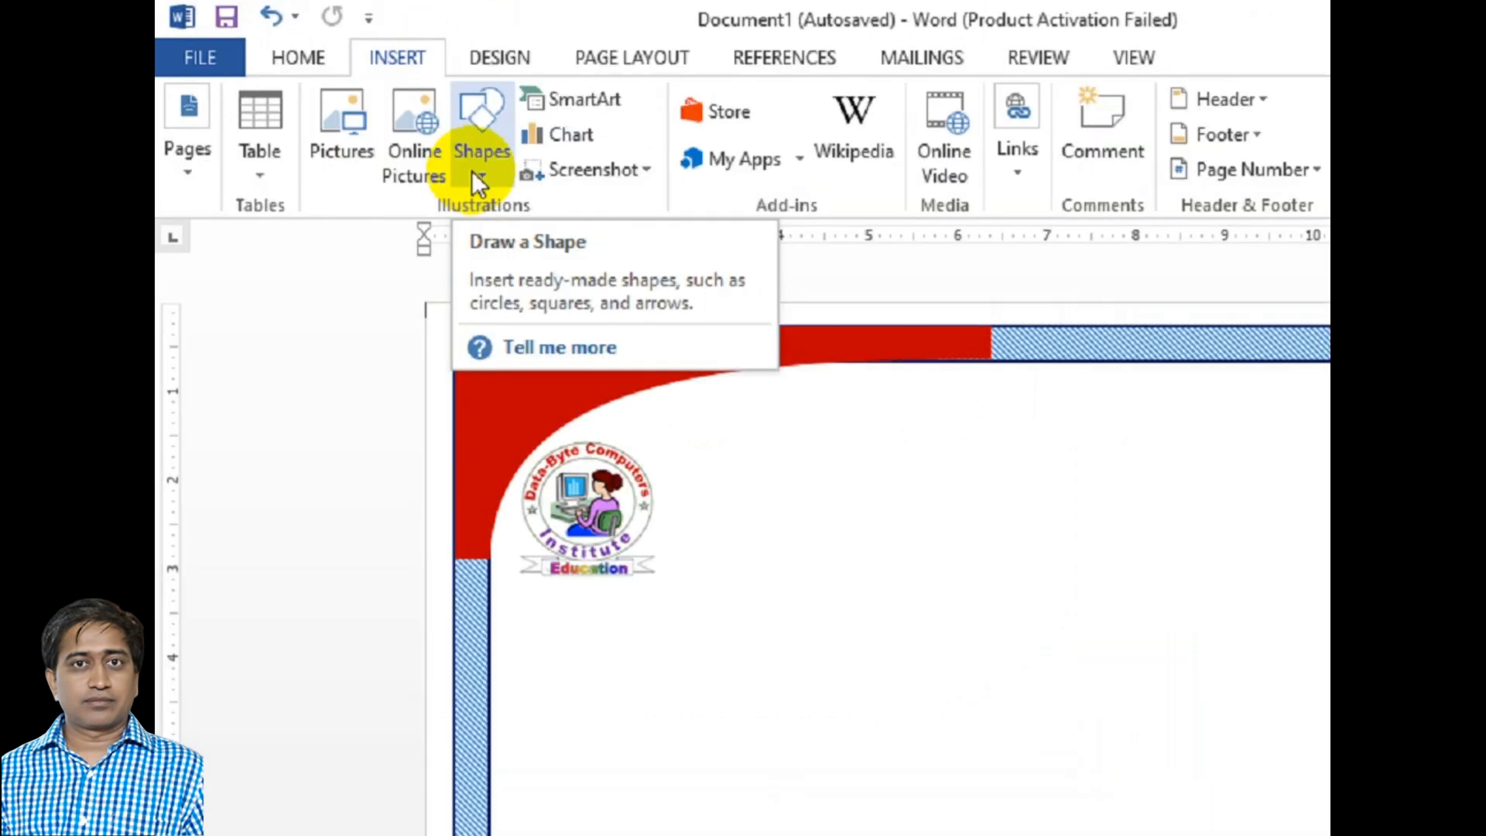
{"action": "left_click", "coordinate": [481, 169]}
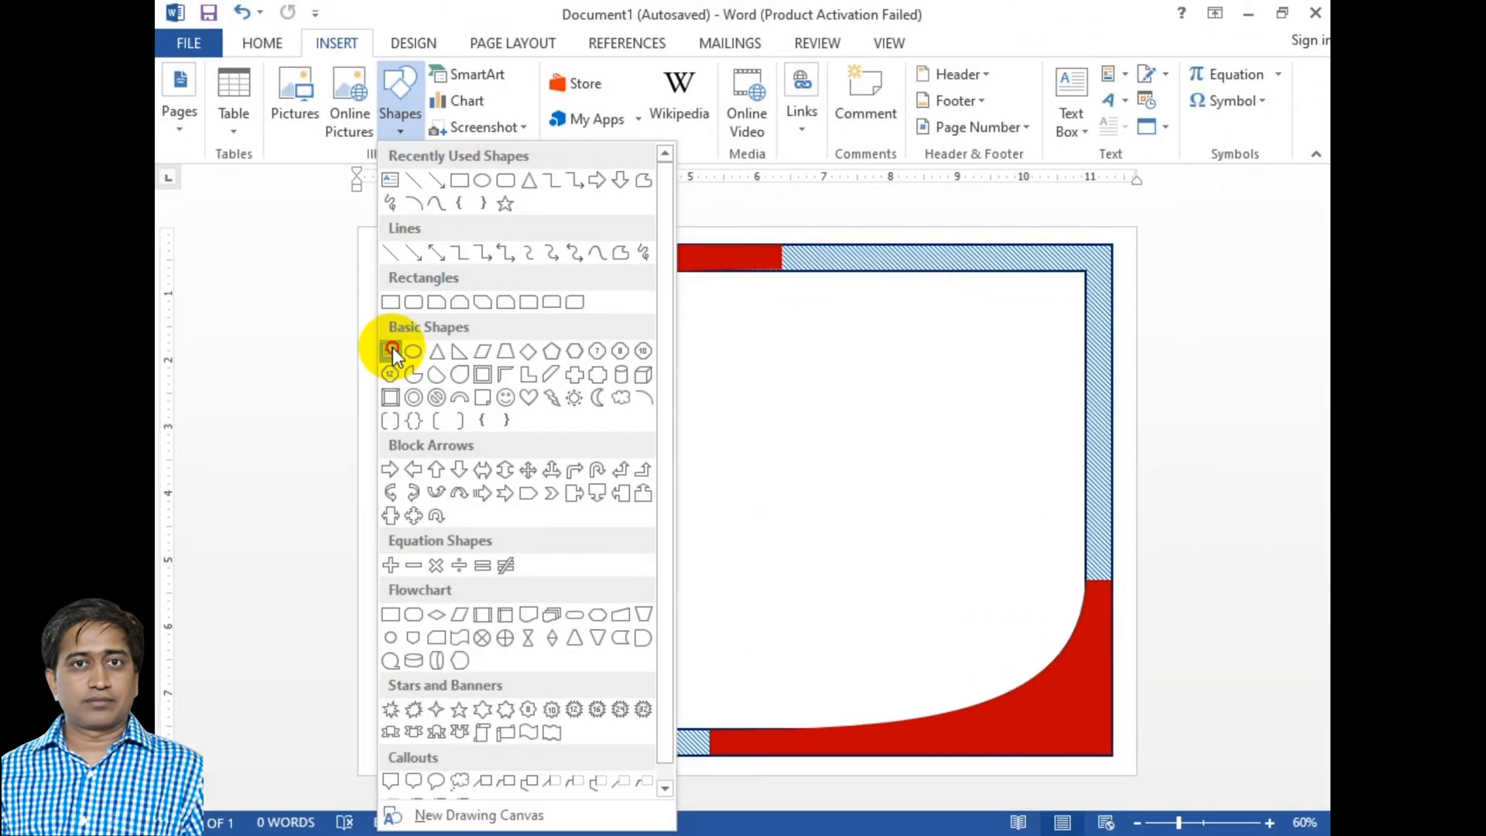
{"action": "left_click", "coordinate": [627, 635]}
{"action": "mouse_move", "coordinate": [572, 289]}
{"action": "left_mouse_down"}
{"action": "mouse_move", "coordinate": [753, 332]}
{"action": "mouse_move", "coordinate": [1008, 322]}
{"action": "mouse_move", "coordinate": [1071, 347]}
{"action": "left_mouse_up"}
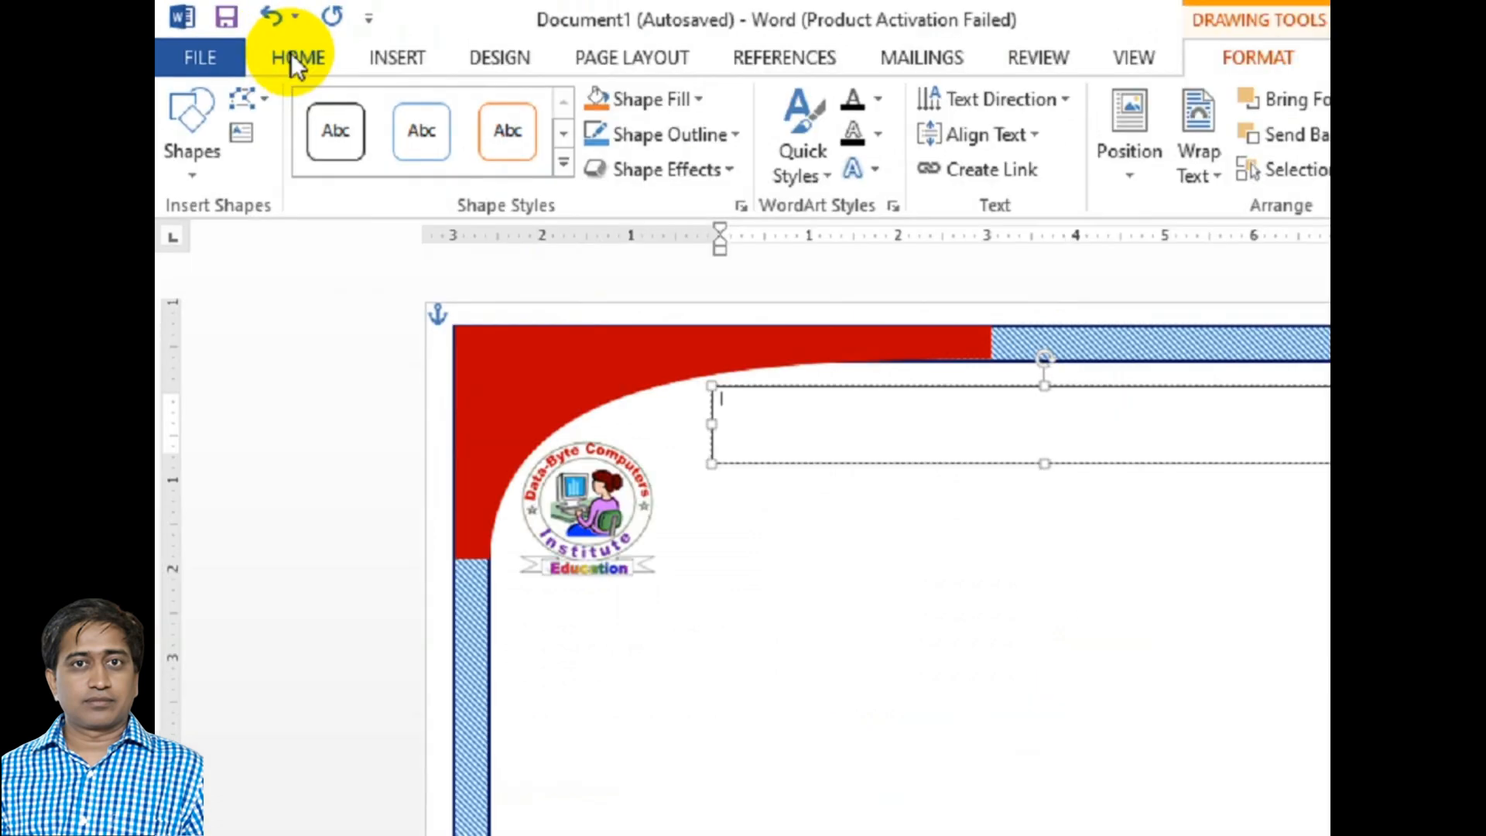
{"action": "left_click", "coordinate": [291, 55]}
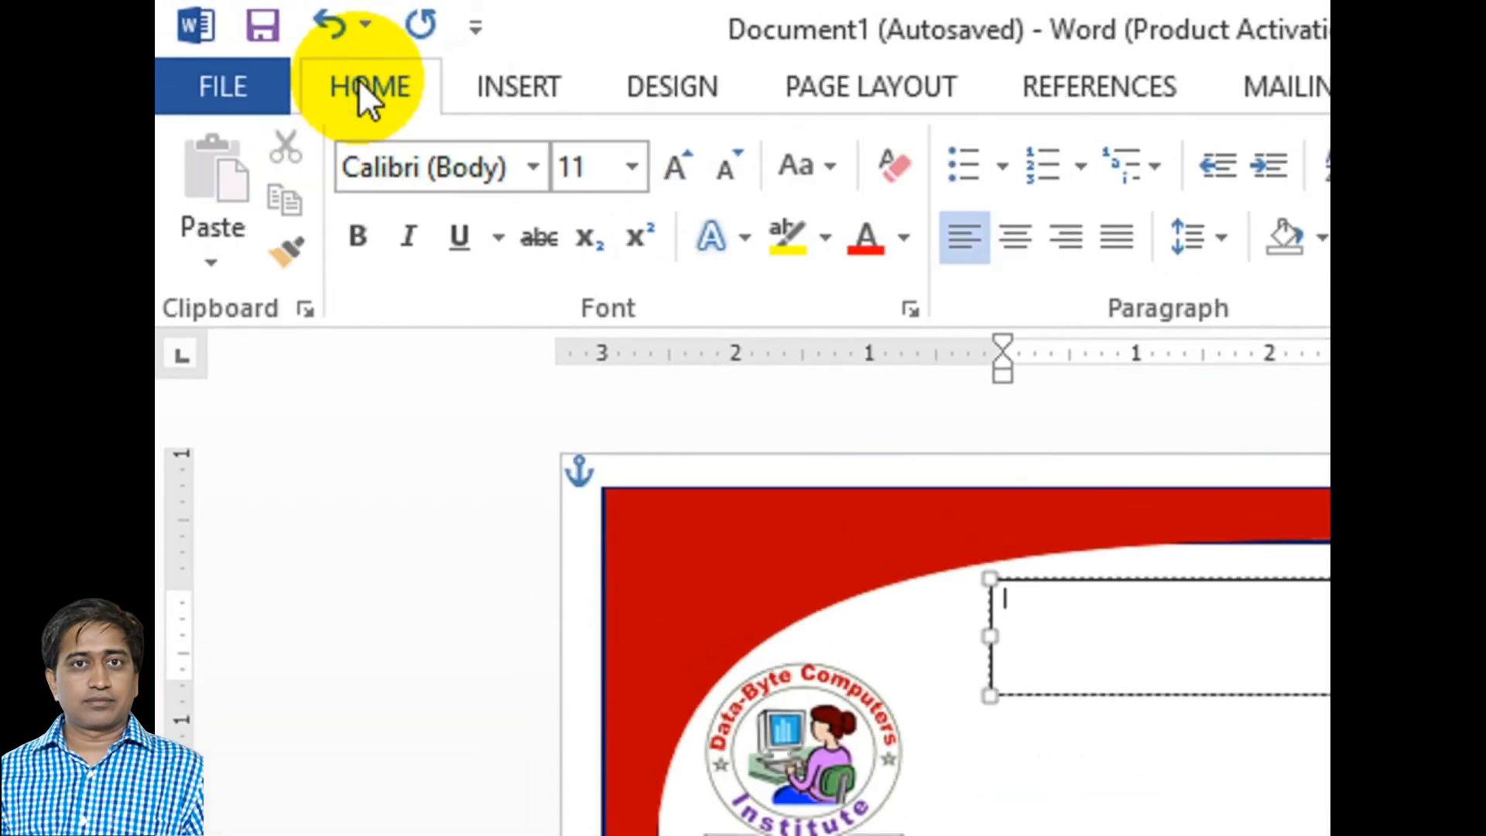
Set the heading text box's text to 24 pt, centered and bold
{"action": "left_click", "coordinate": [504, 115]}
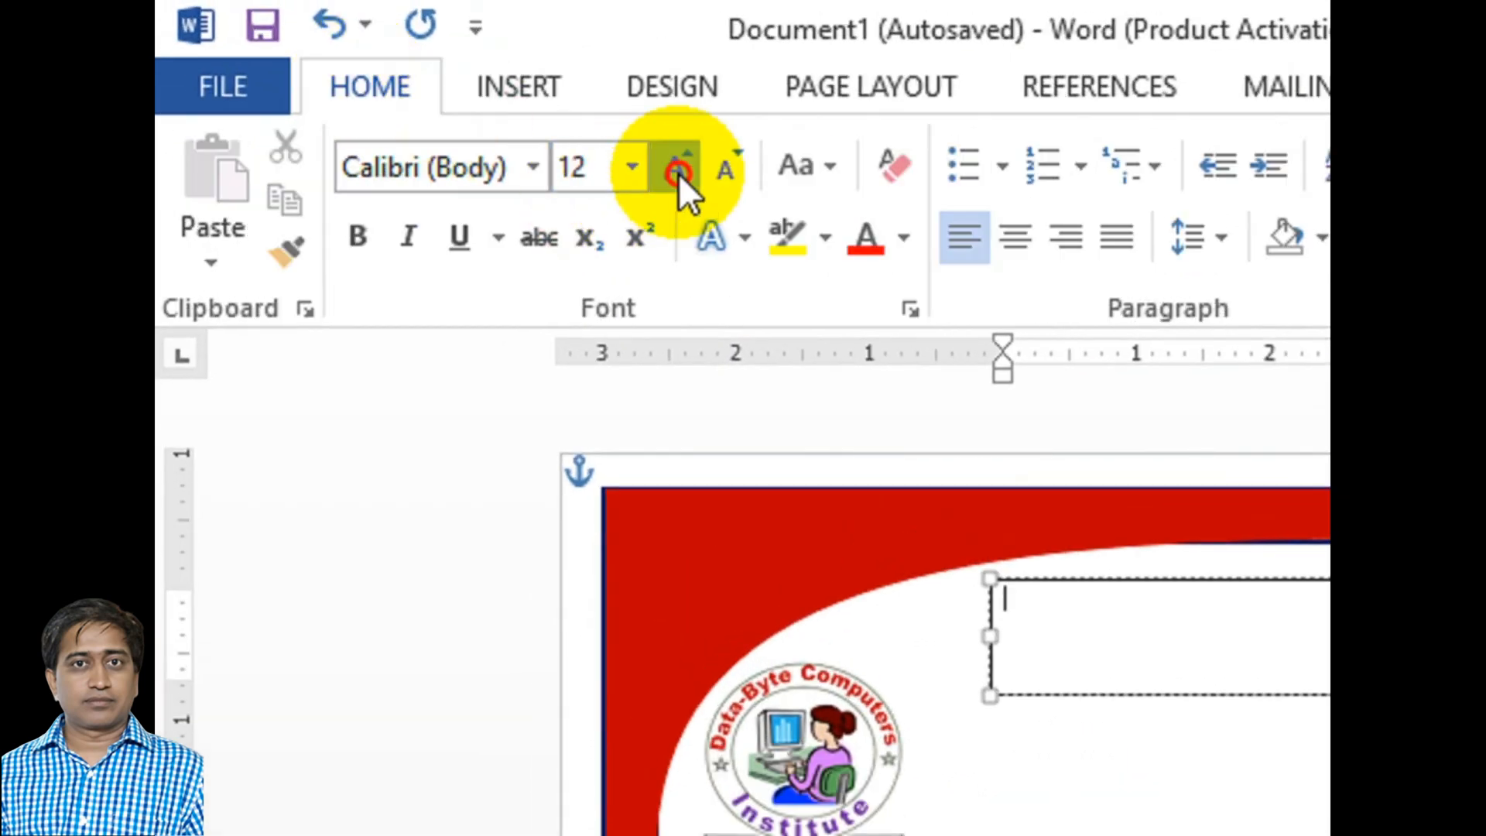
{"action": "left_click", "coordinate": [678, 174]}
{"action": "left_click", "coordinate": [678, 174]}
{"action": "left_click", "coordinate": [678, 173]}
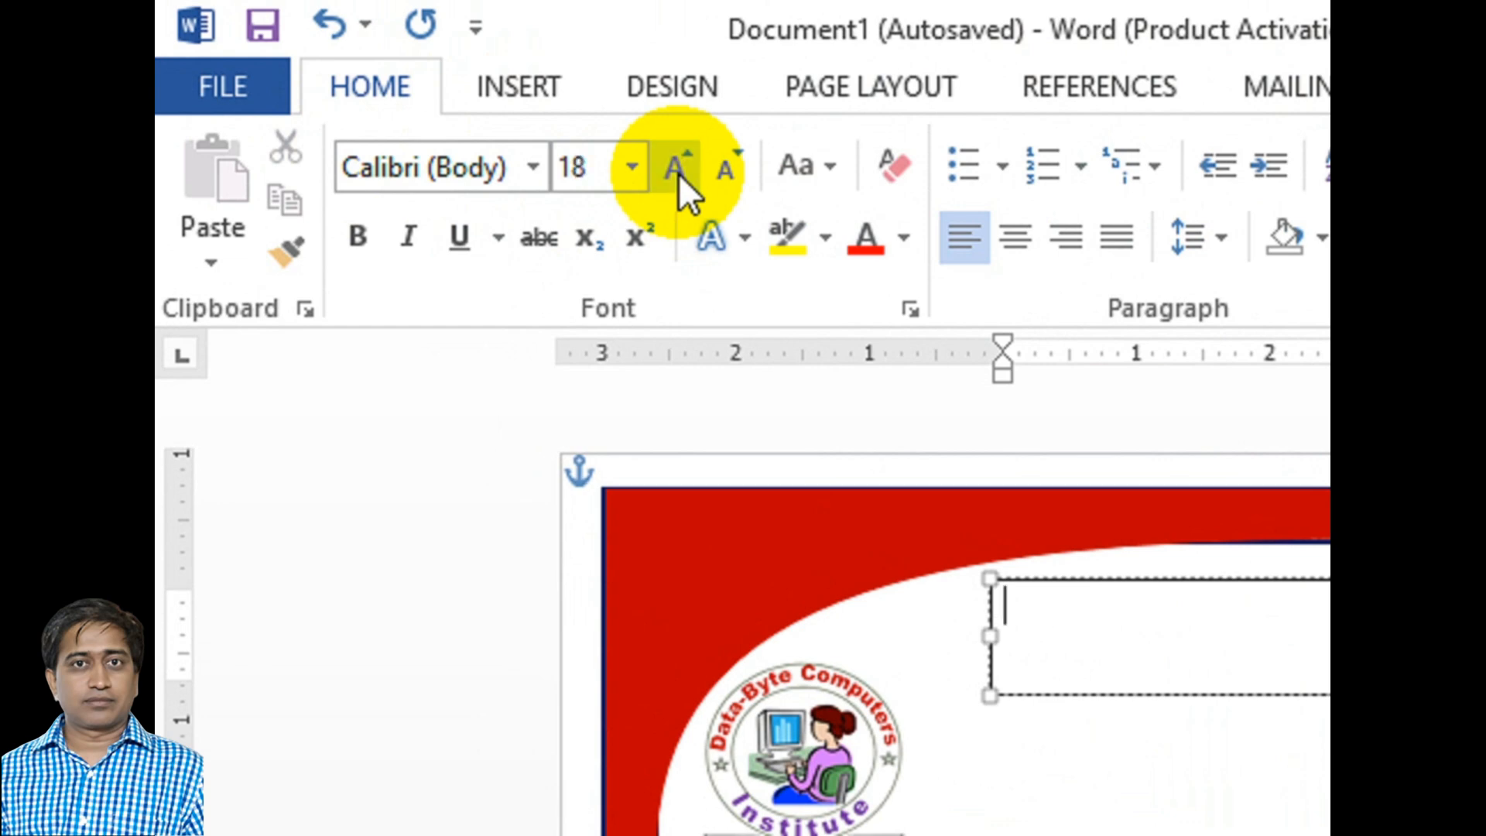
{"action": "left_click", "coordinate": [630, 173]}
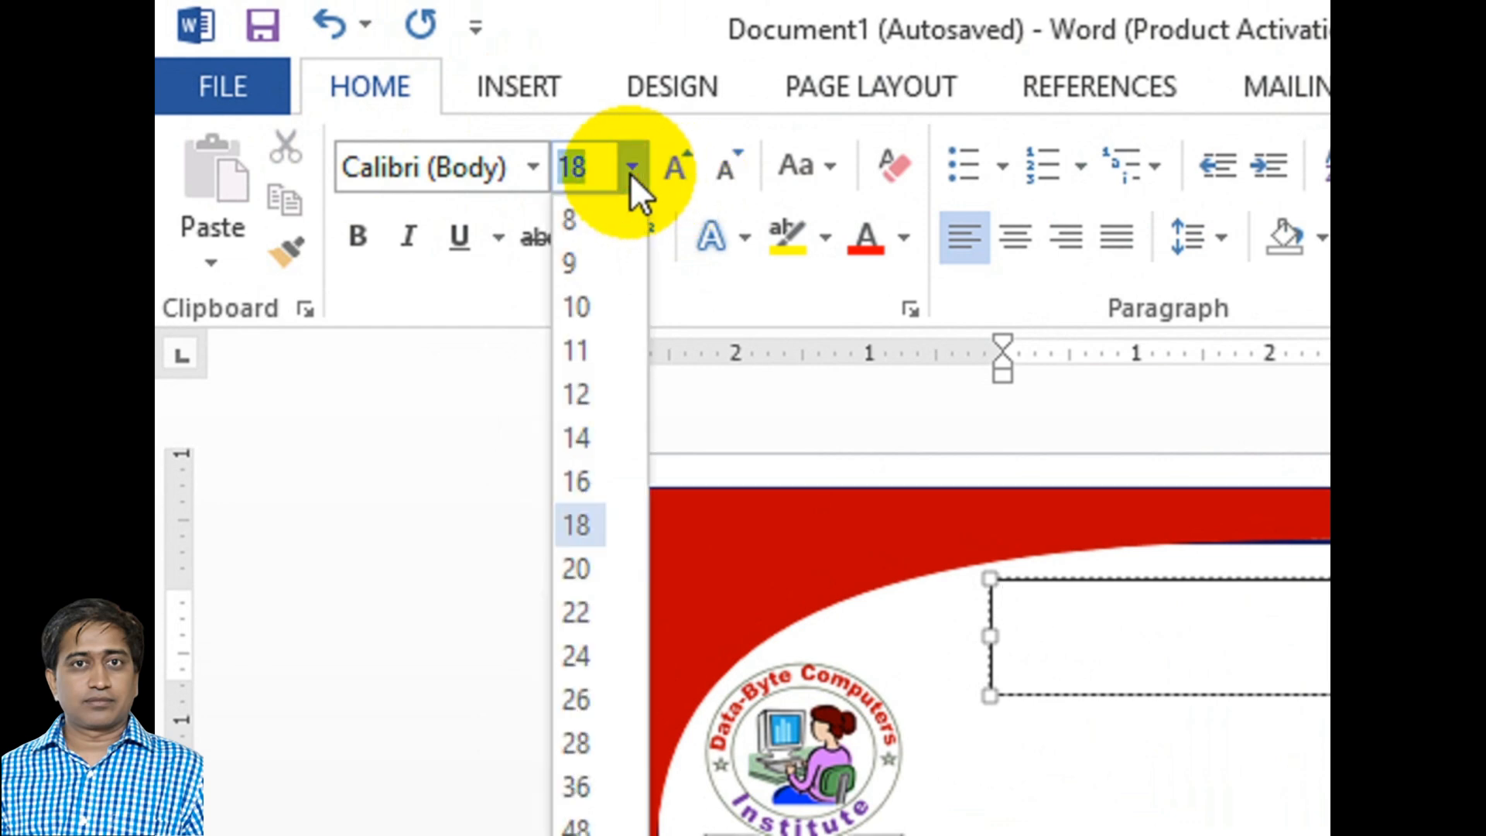
{"action": "left_click", "coordinate": [630, 174]}
{"action": "left_click", "coordinate": [678, 173]}
{"action": "left_click", "coordinate": [678, 173]}
{"action": "left_click", "coordinate": [678, 174]}
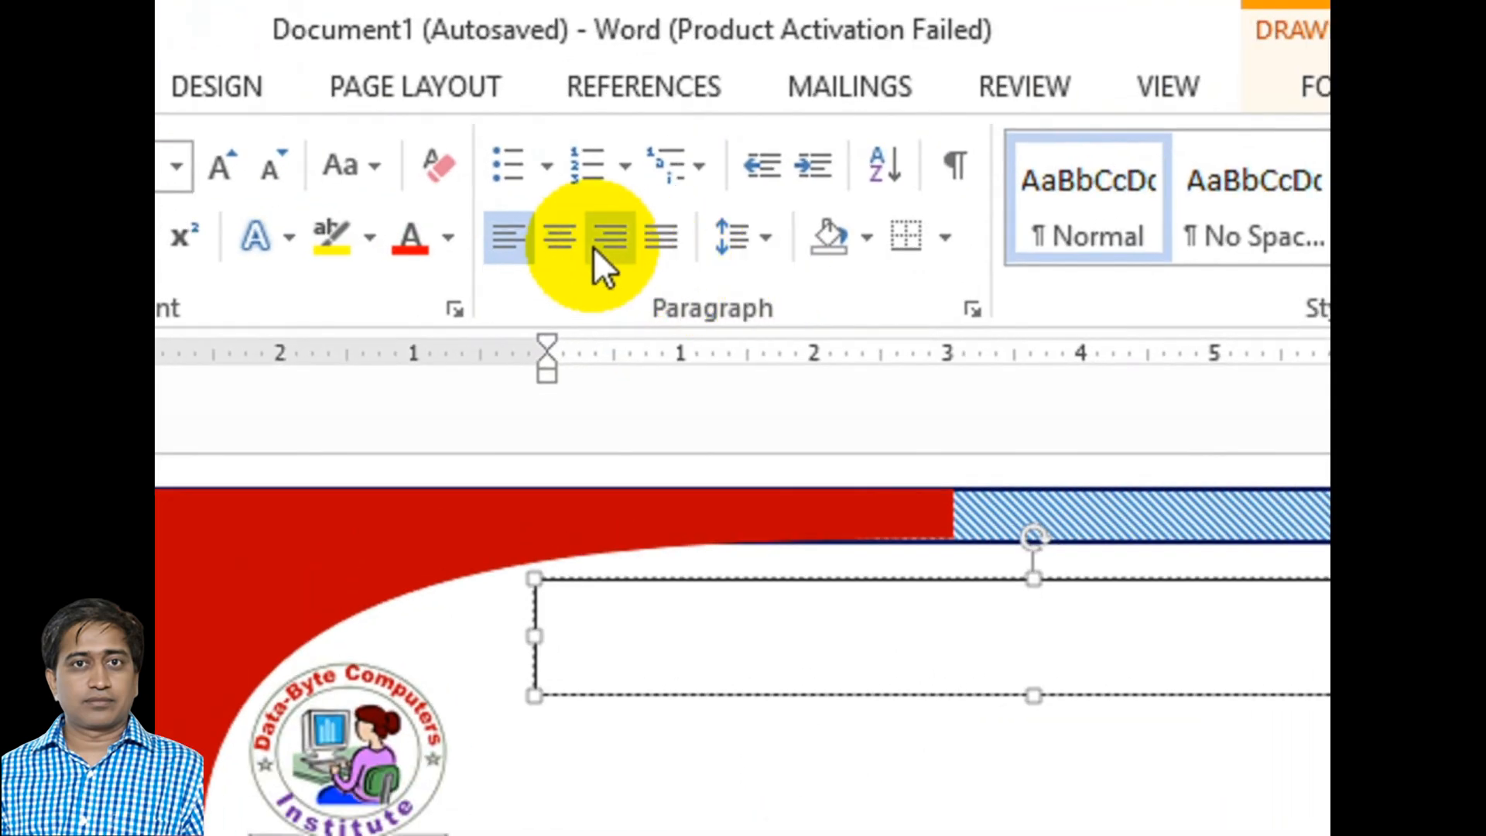
{"action": "left_click", "coordinate": [573, 243]}
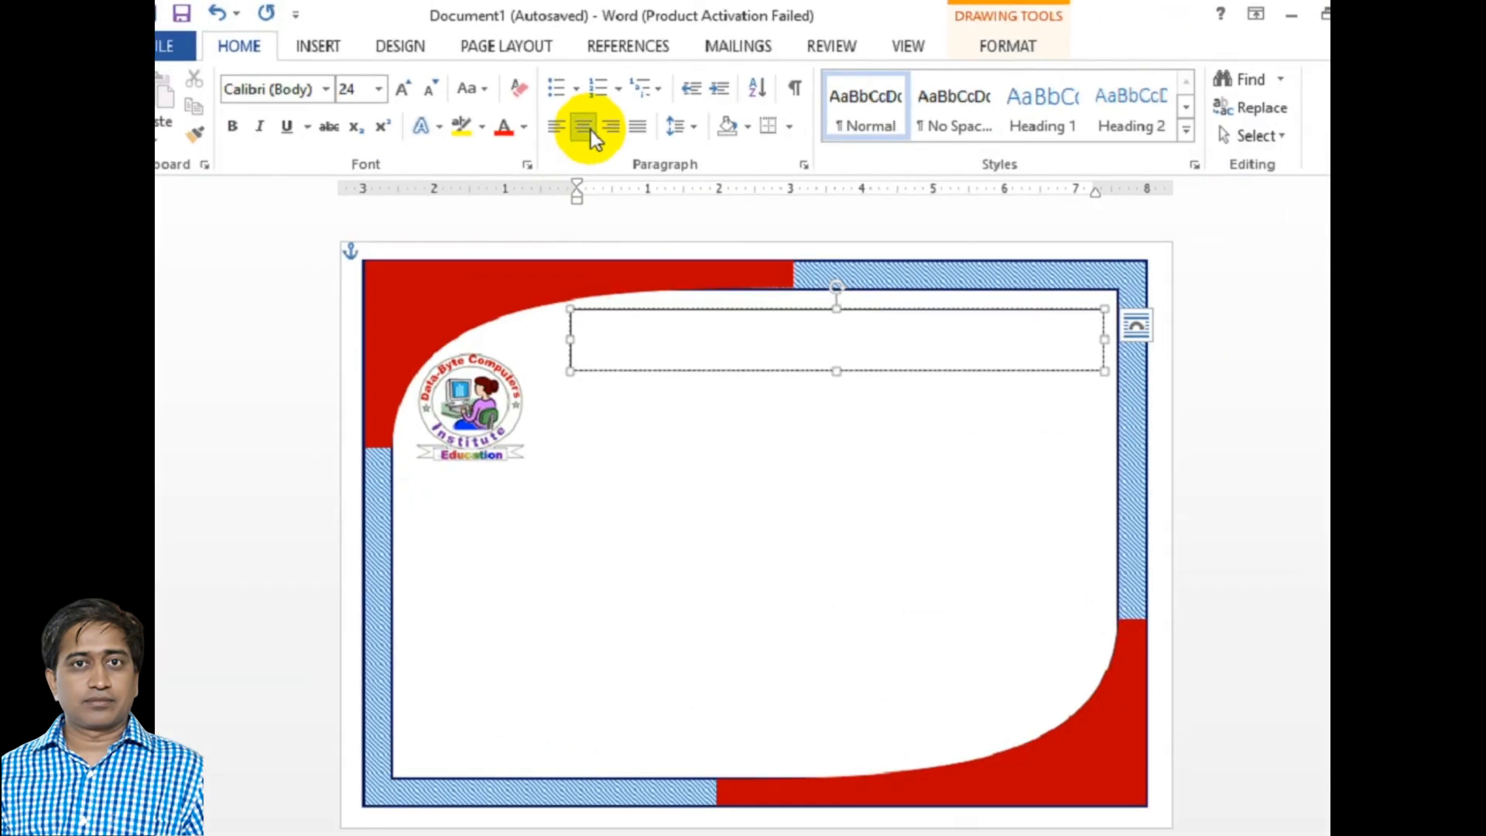
{"action": "left_click", "coordinate": [254, 119]}
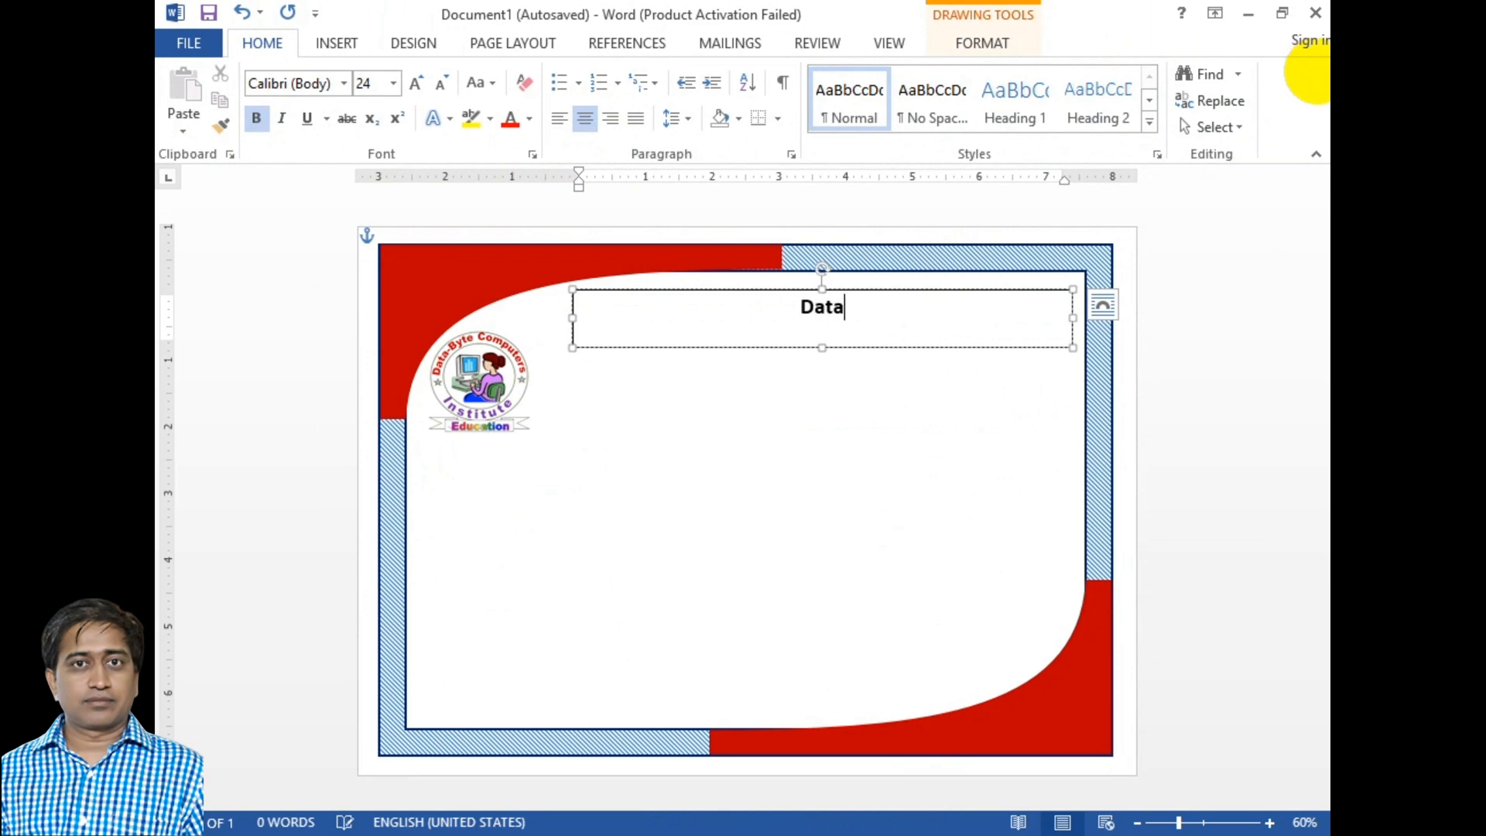
Enter "Data – Byte Computers Educdation" in the heading text box
{"action": "type", "text": "- B"}
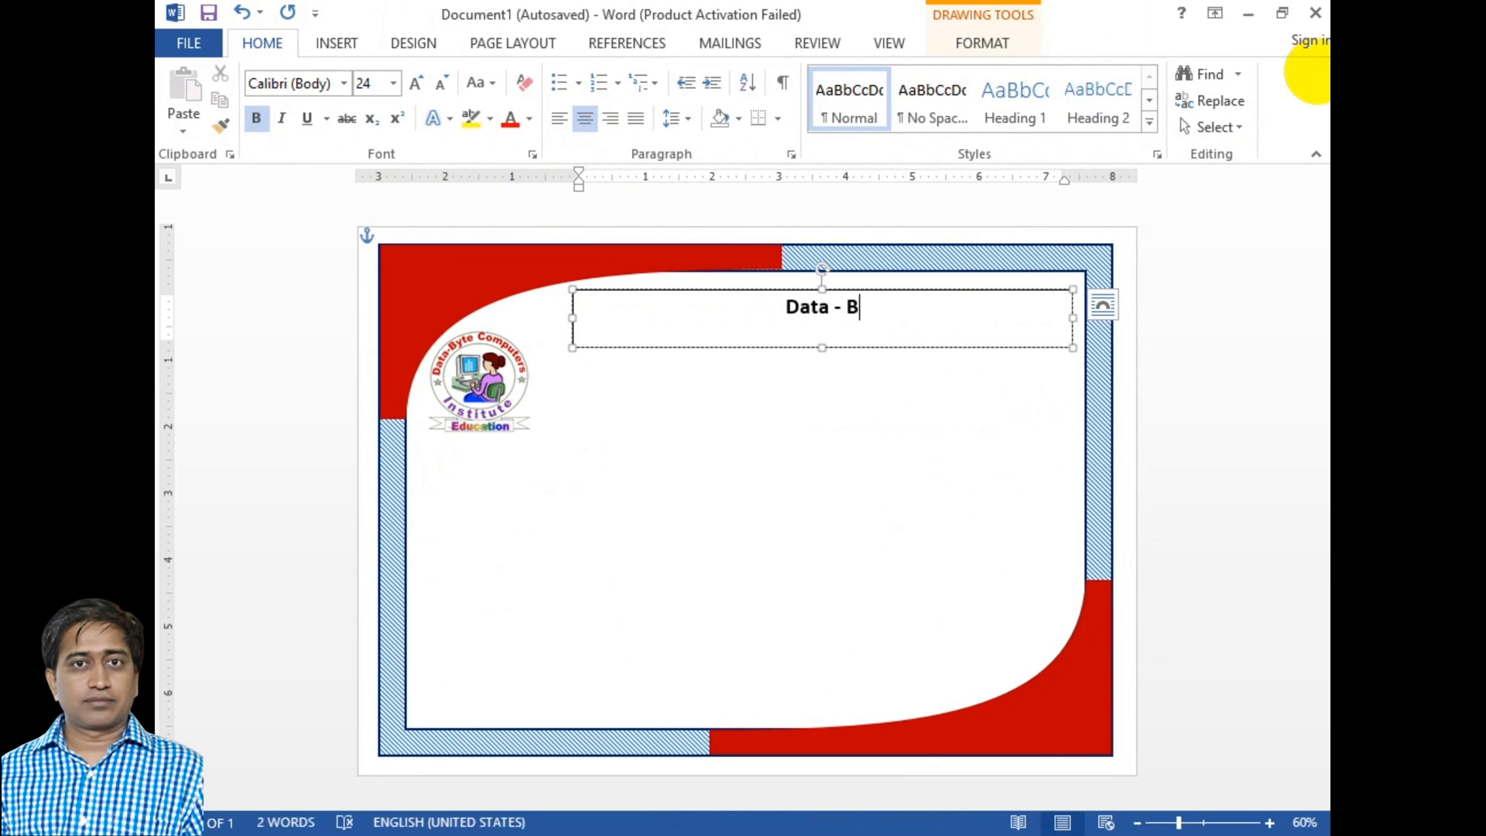
{"action": "type", "text": "yte Compu"}
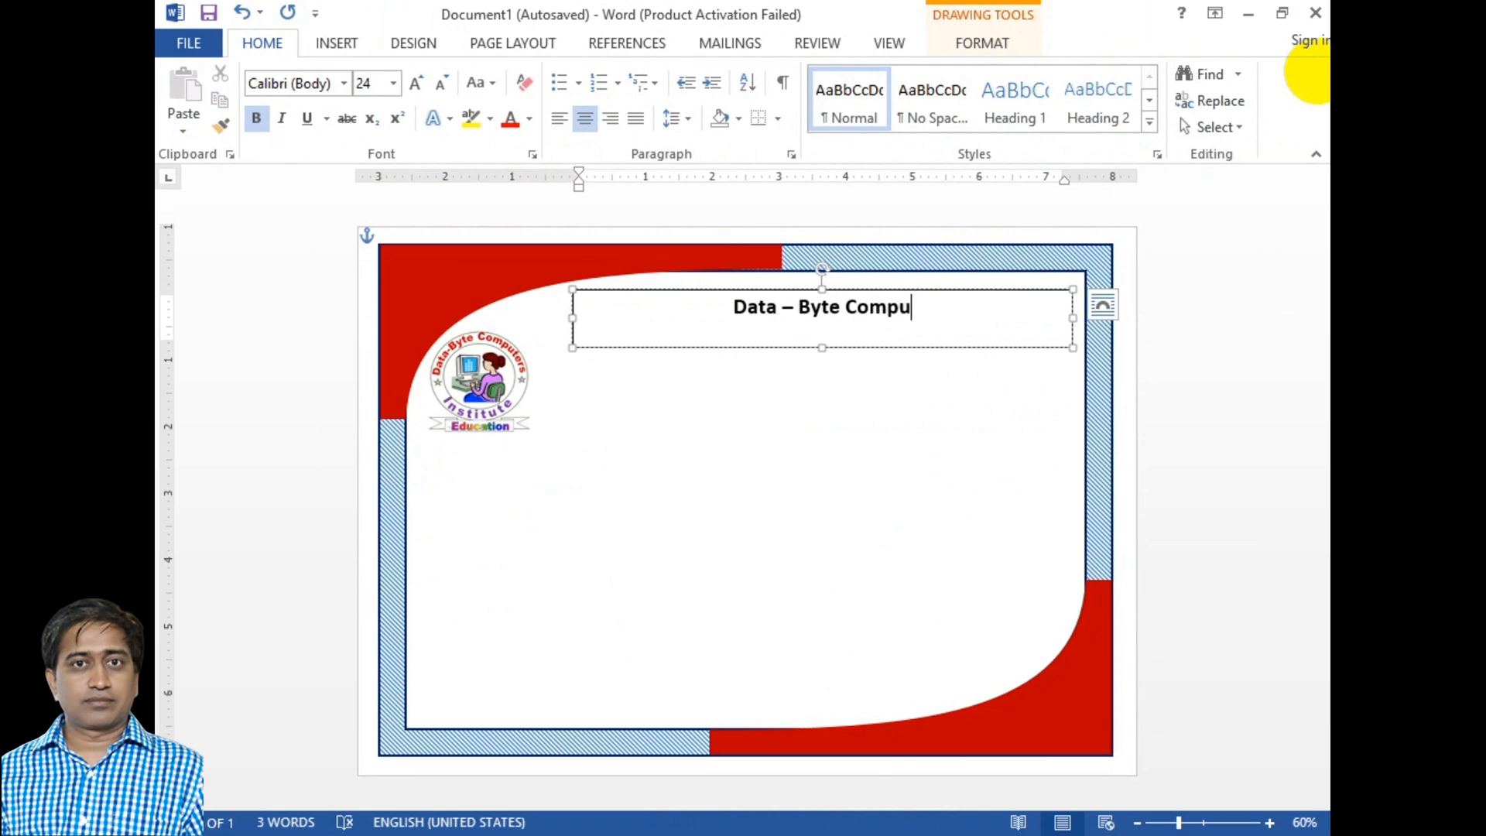
{"action": "type", "text": "ters S"}
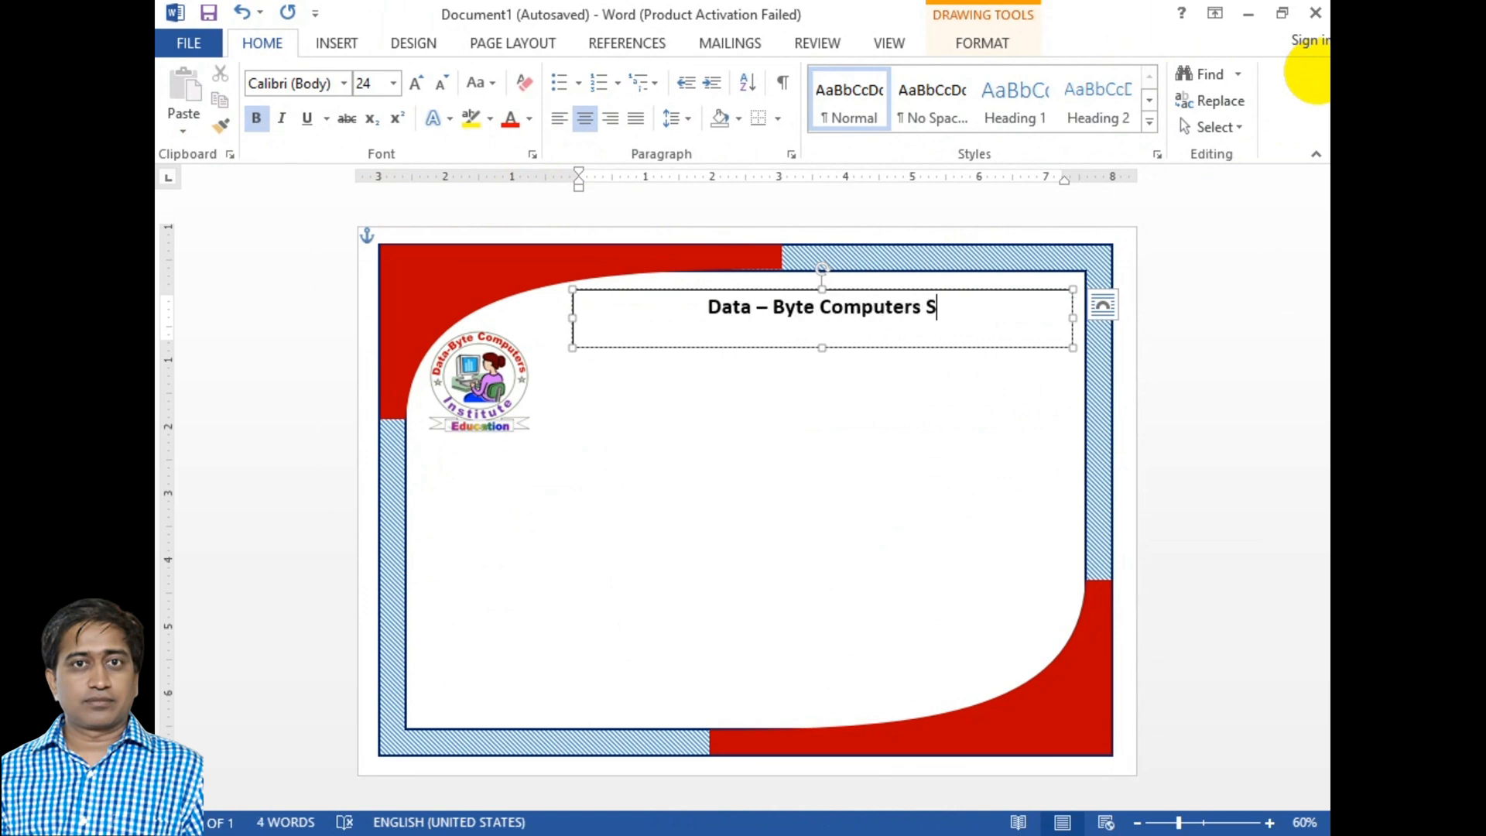
{"action": "key", "text": "BackSpace"}
{"action": "type", "text": "Educdation"}
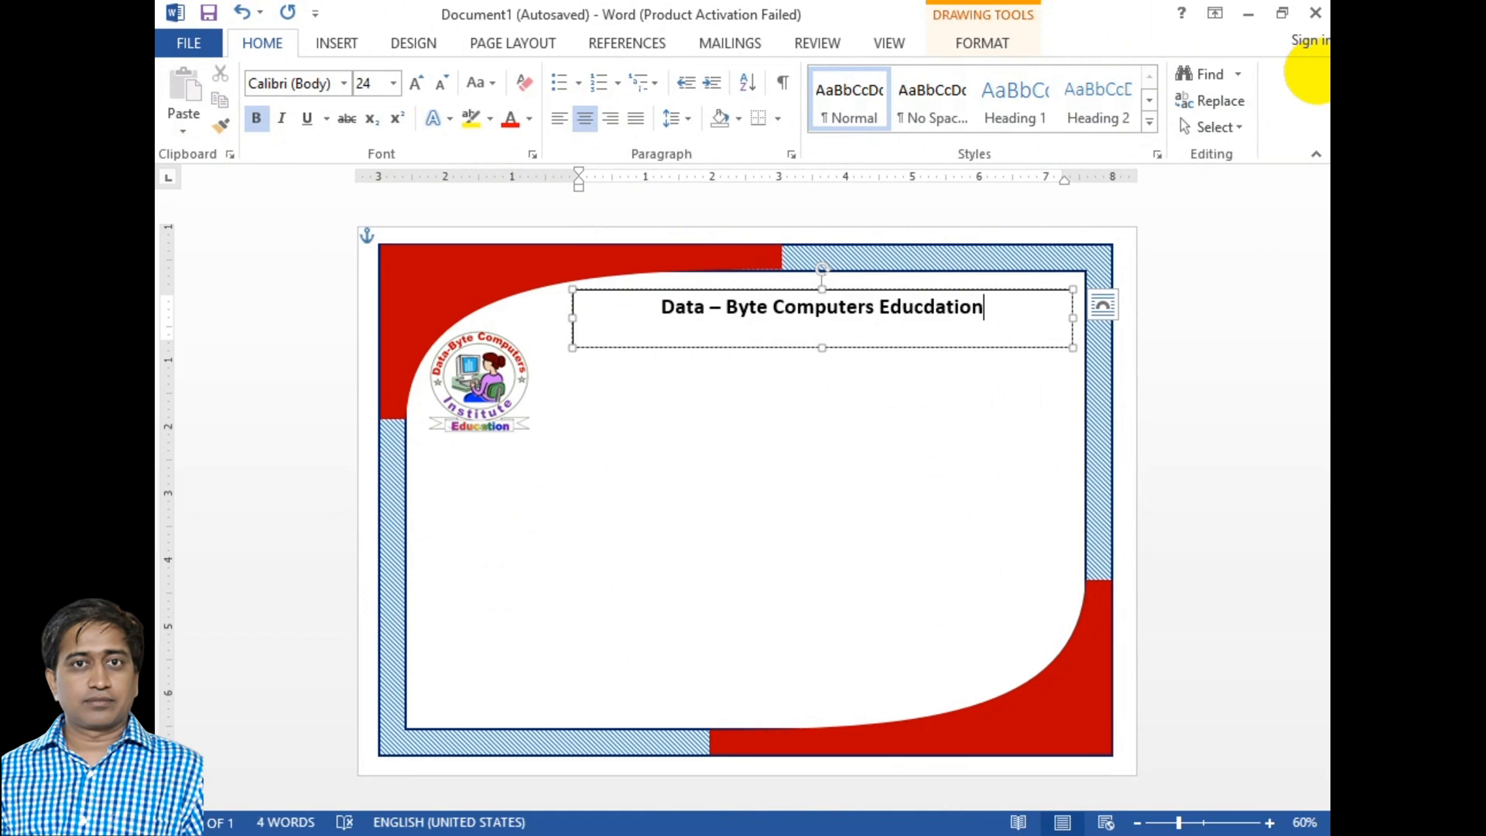
Enlarge the whole heading text to 33 pt
{"action": "key", "text": "ctrl+a"}
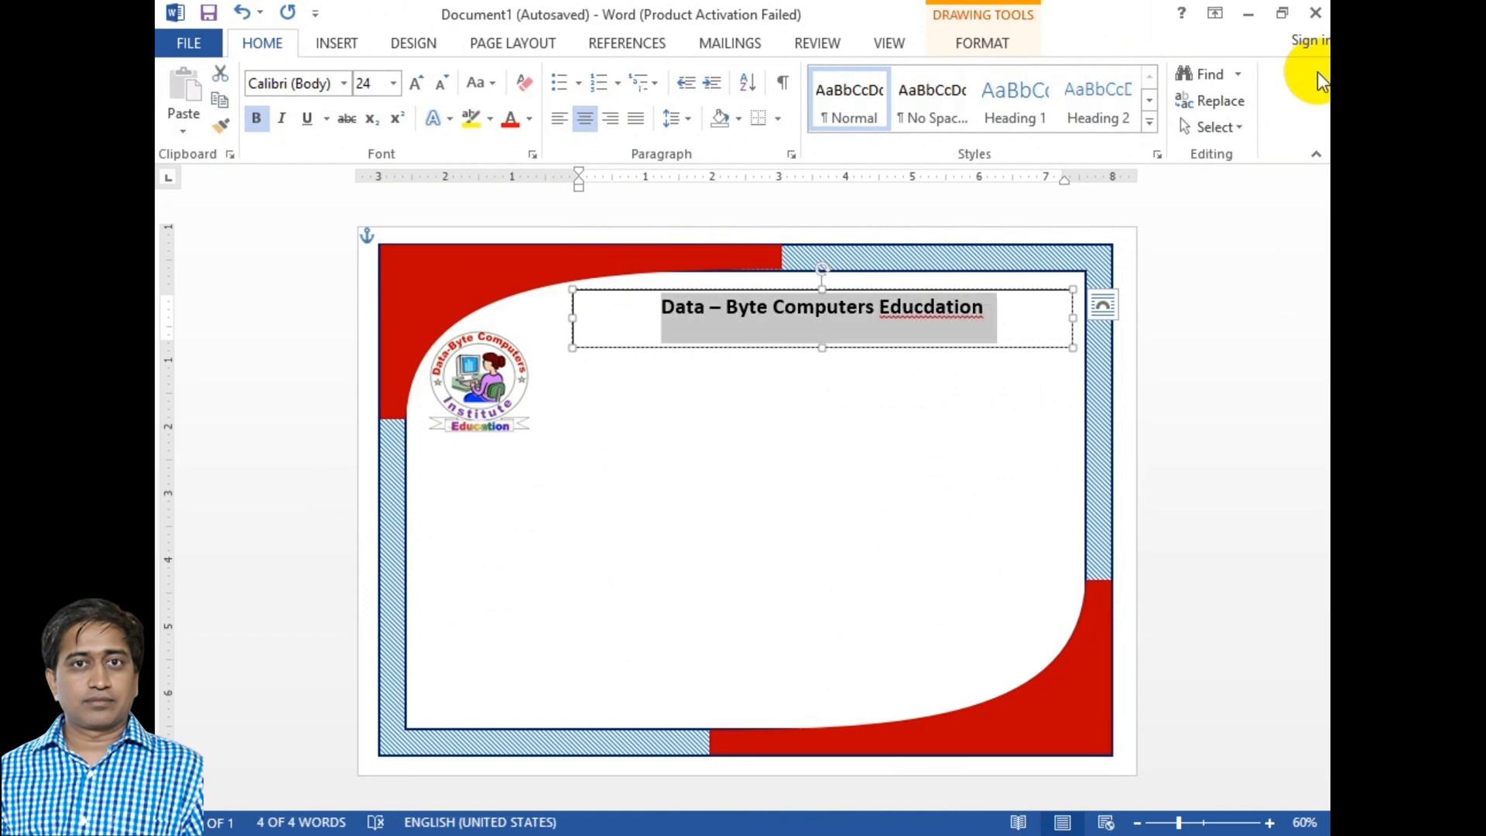
{"action": "key", "text": "ctrl+bracketright"}
{"action": "key", "text": "ctrl+bracketright"}
{"action": "key", "text": "ctrl+bracketright"}
{"action": "key", "text": "ctrl+bracketright"}
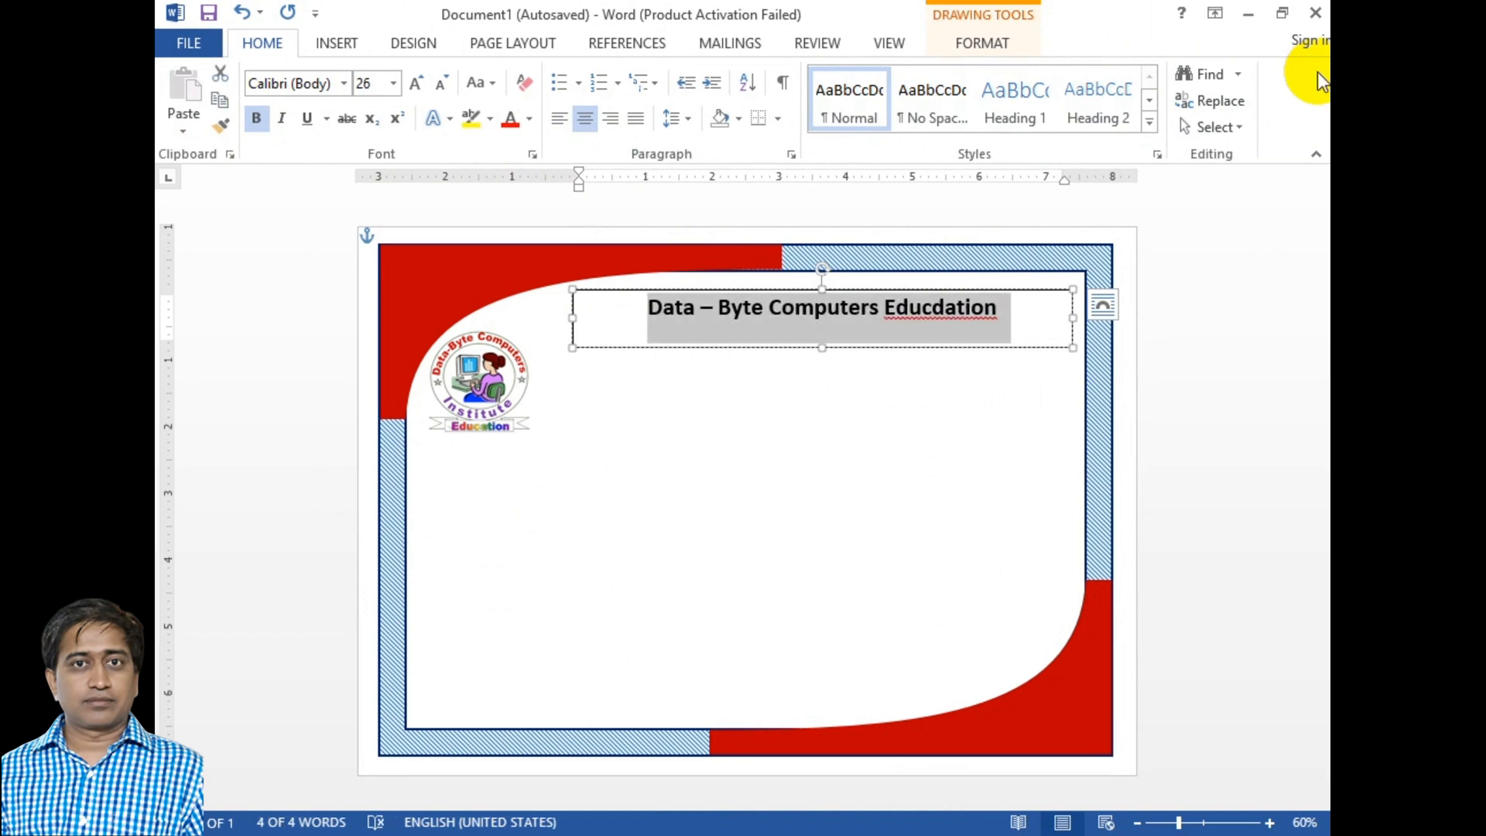
{"action": "key", "text": "ctrl+bracketright"}
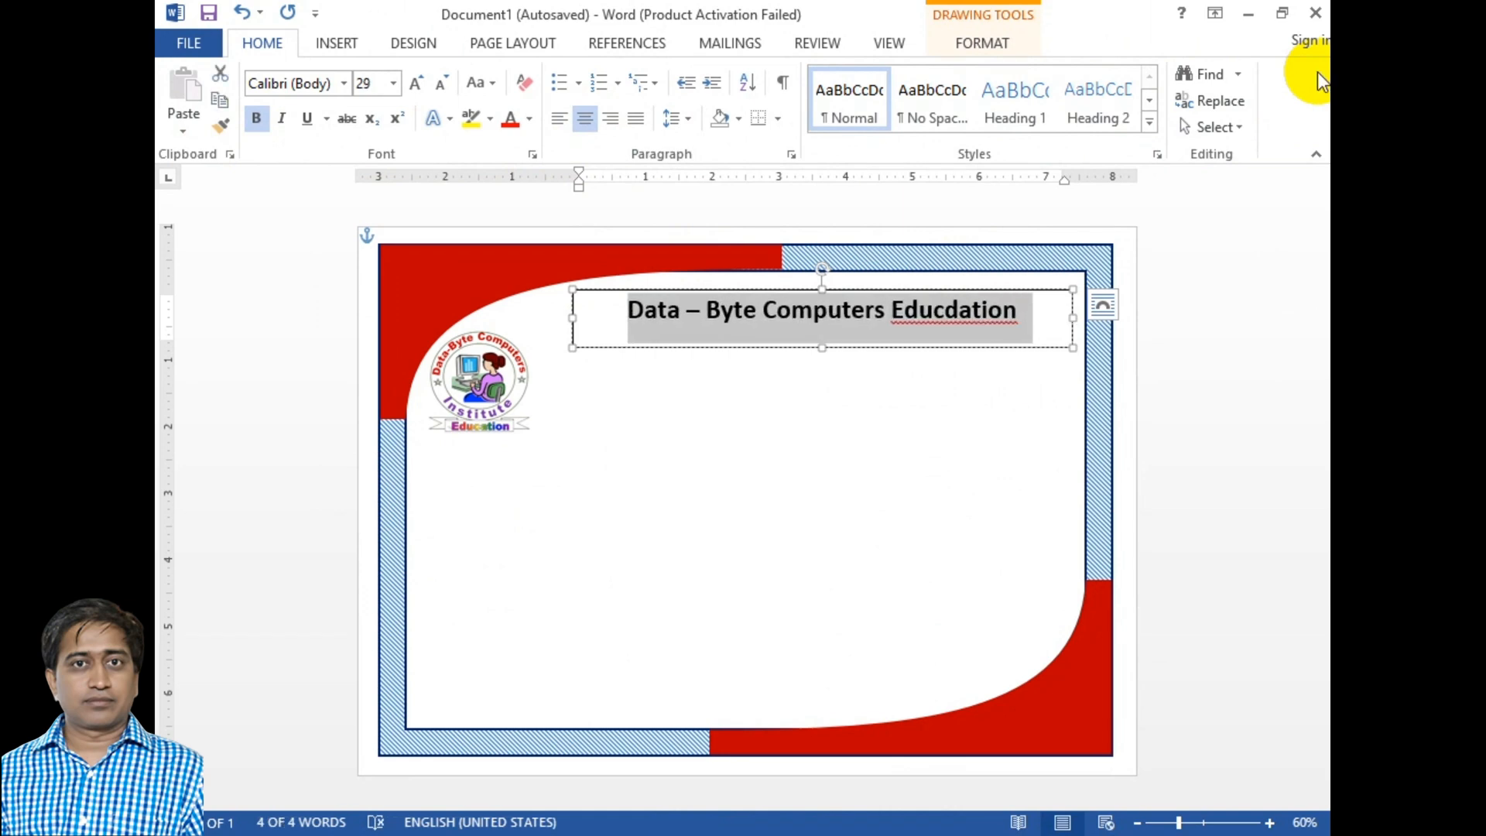
{"action": "key", "text": "ctrl+bracketright"}
{"action": "key", "text": "ctrl+bracketright"}
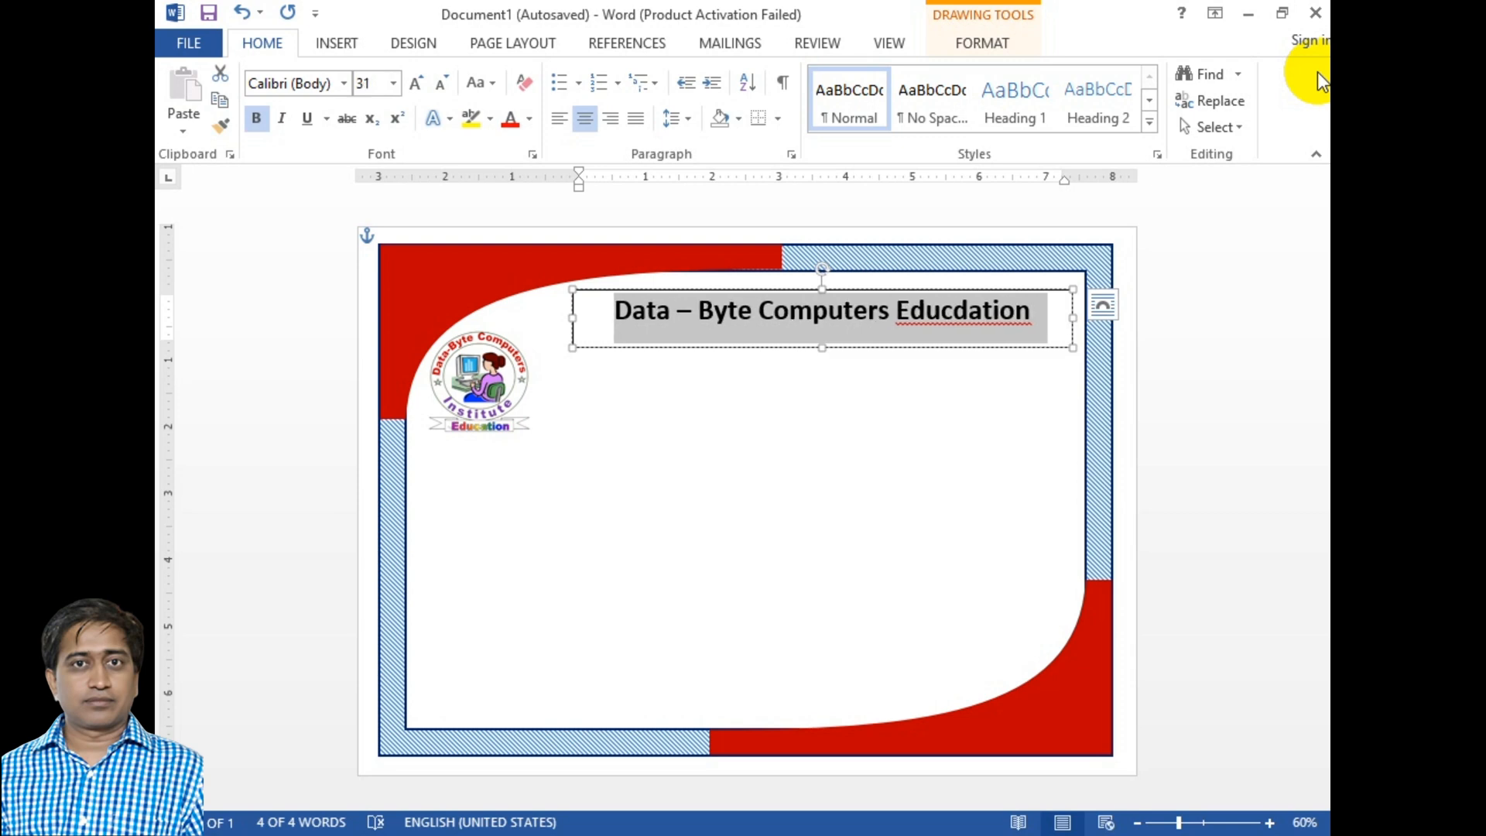
{"action": "key", "text": "ctrl+bracketright"}
{"action": "key", "text": "ctrl+bracketright"}
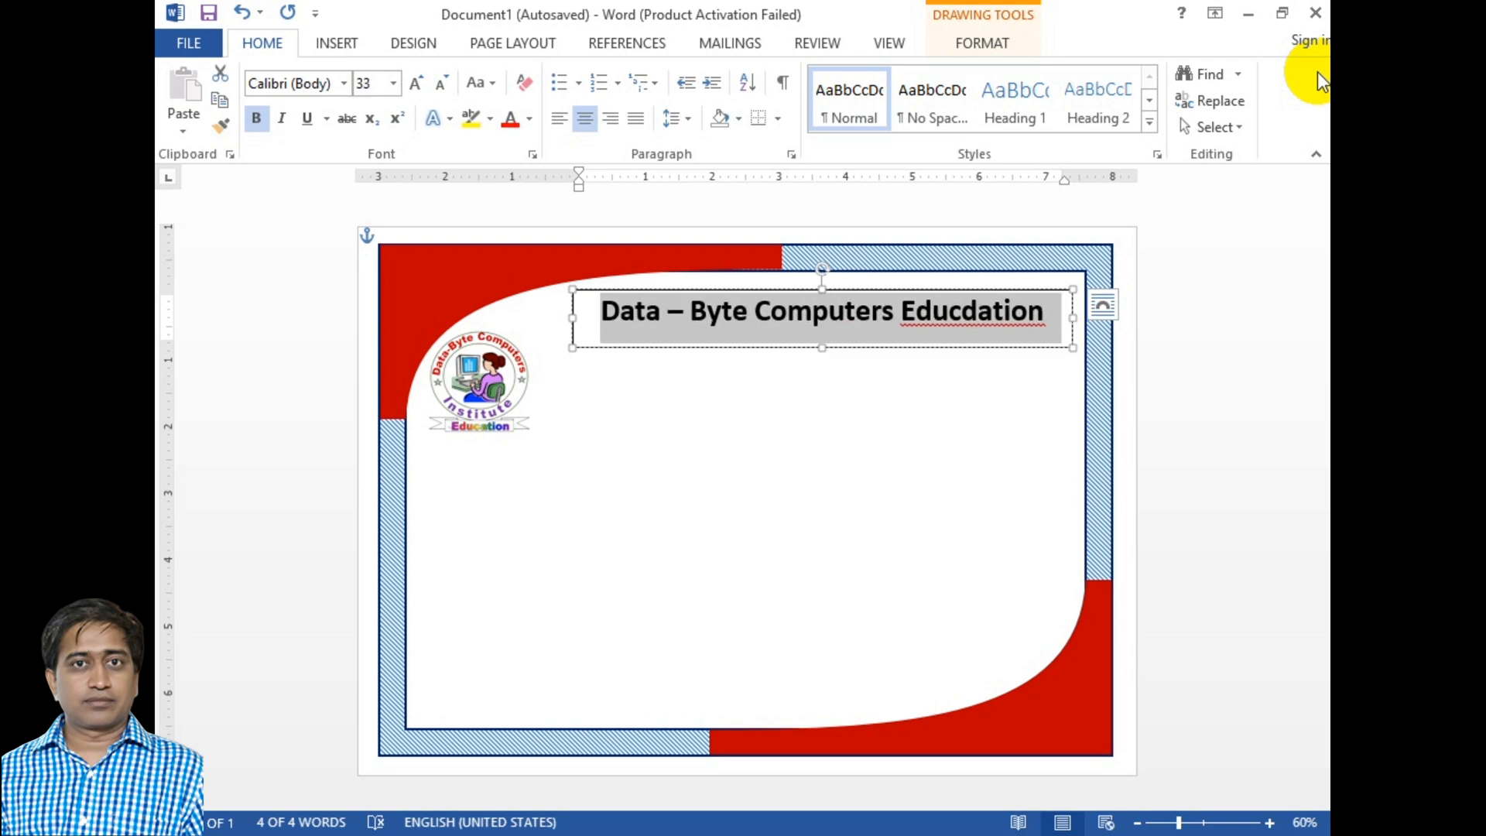
Correct the misspelled last word of the heading to "Education" using the spelling suggestion
{"action": "left_click", "coordinate": [968, 317]}
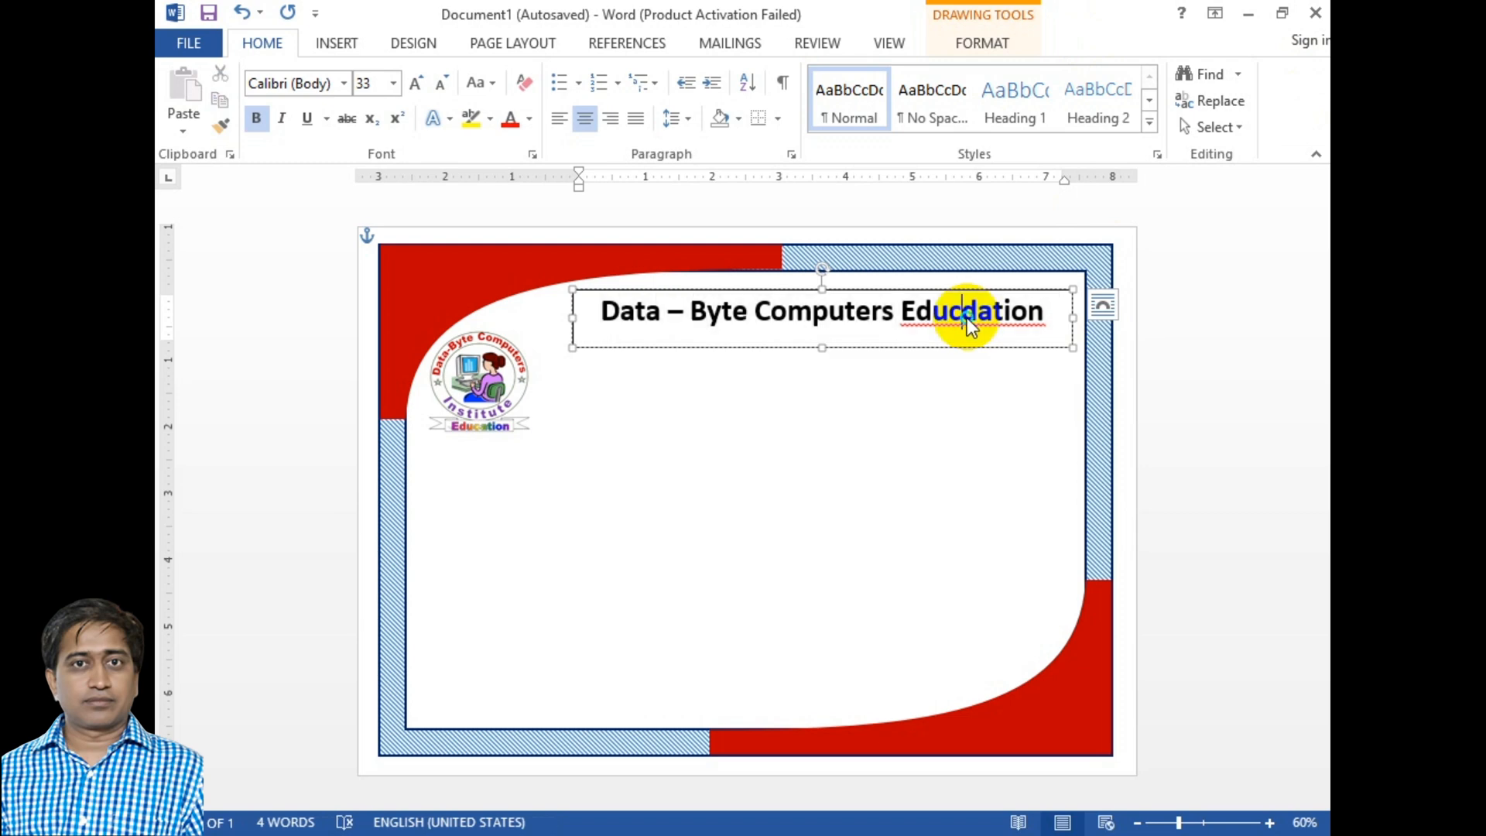
{"action": "right_click", "coordinate": [967, 319]}
{"action": "left_click", "coordinate": [1091, 357]}
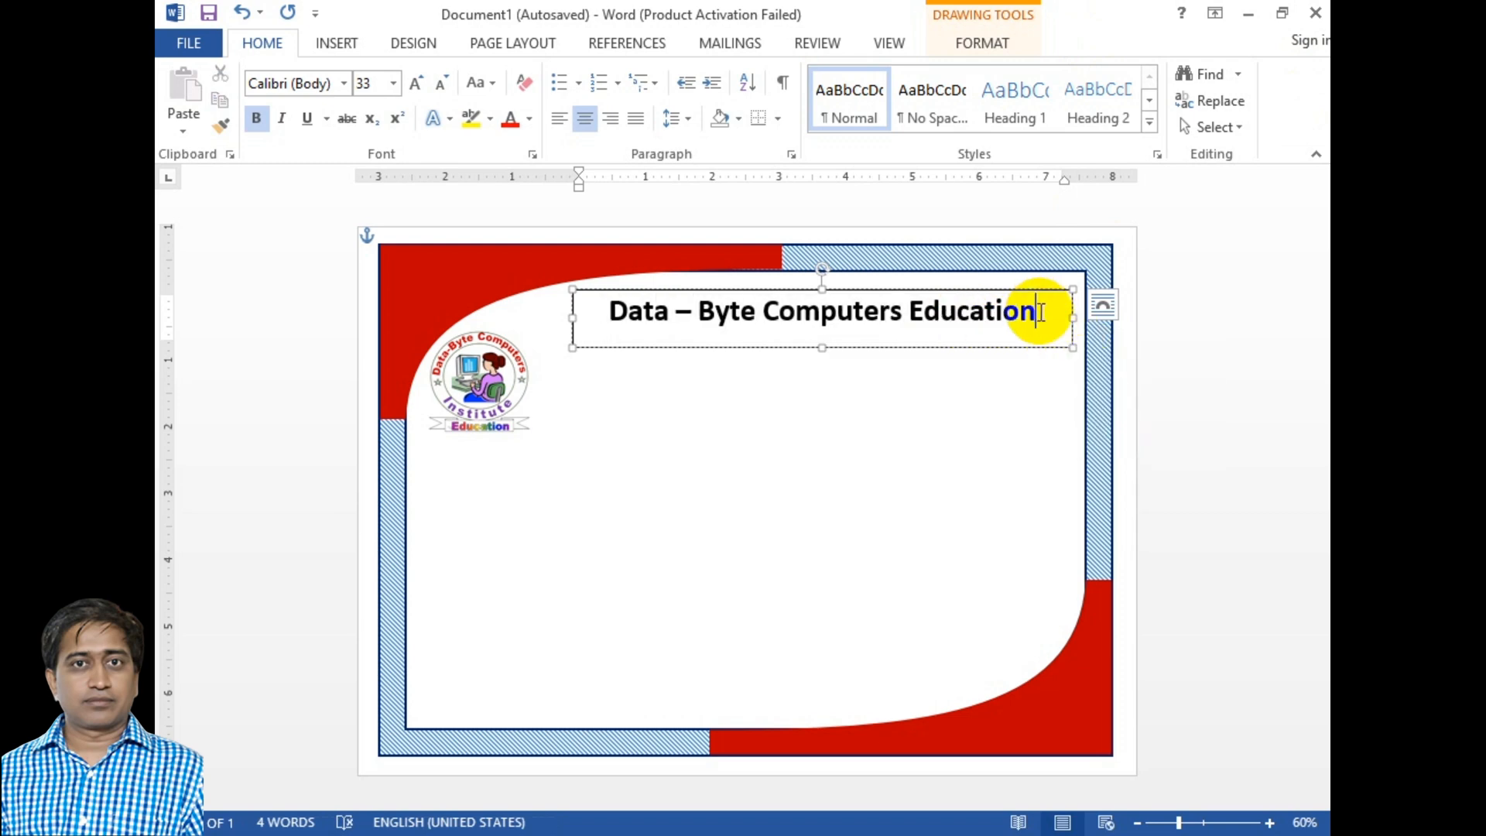
Enlarge the heading text to 36 pt and widen its text box slightly toward the logo, to about 7.74"
{"action": "triple_click", "coordinate": [1038, 317]}
{"action": "key", "text": "ctrl+bracketright"}
{"action": "key", "text": "ctrl+bracketright"}
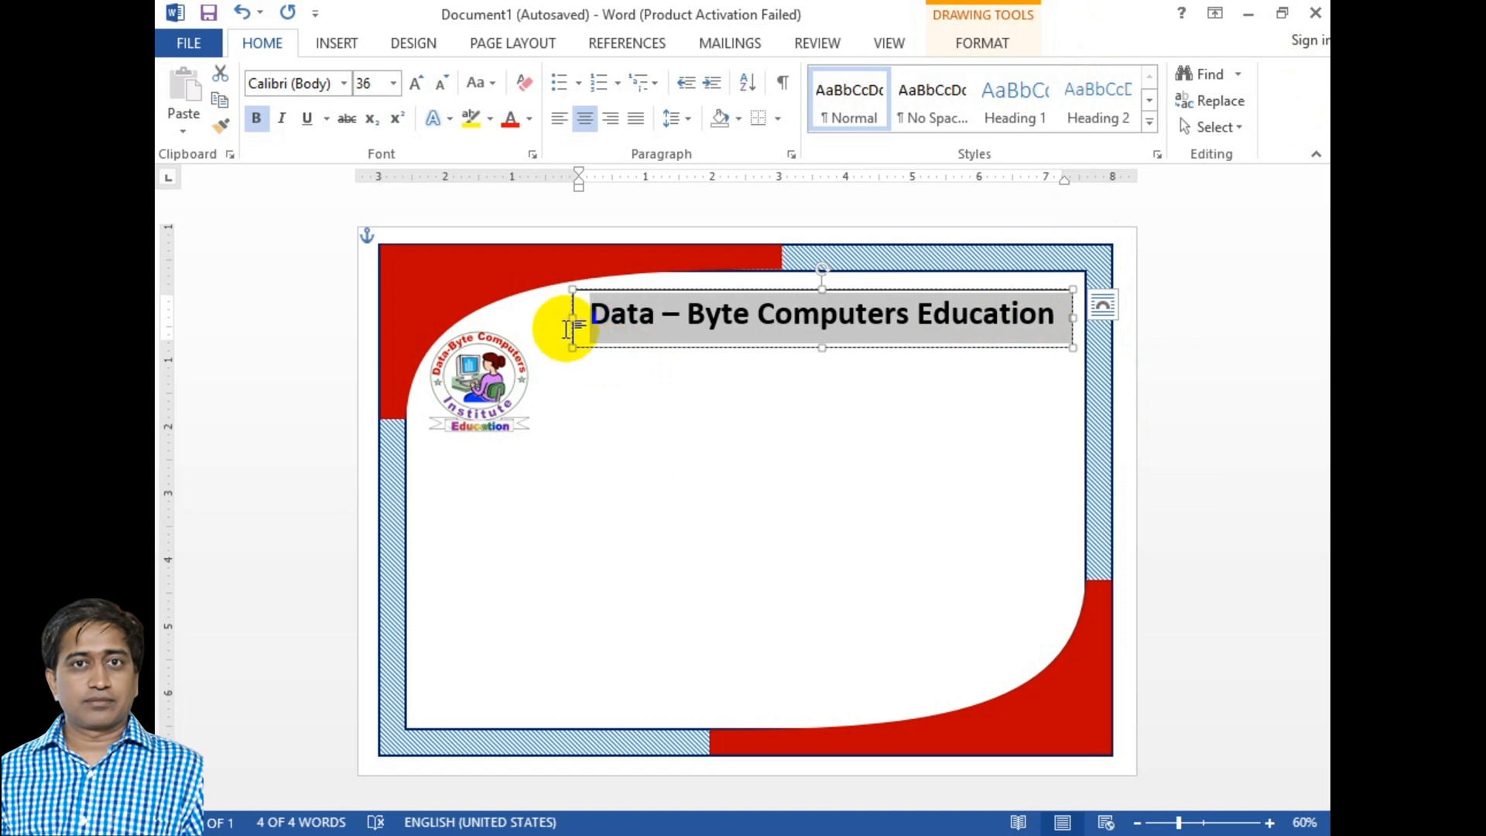
{"action": "left_click_drag", "start_coordinate": [572, 318], "coordinate": [555, 318]}
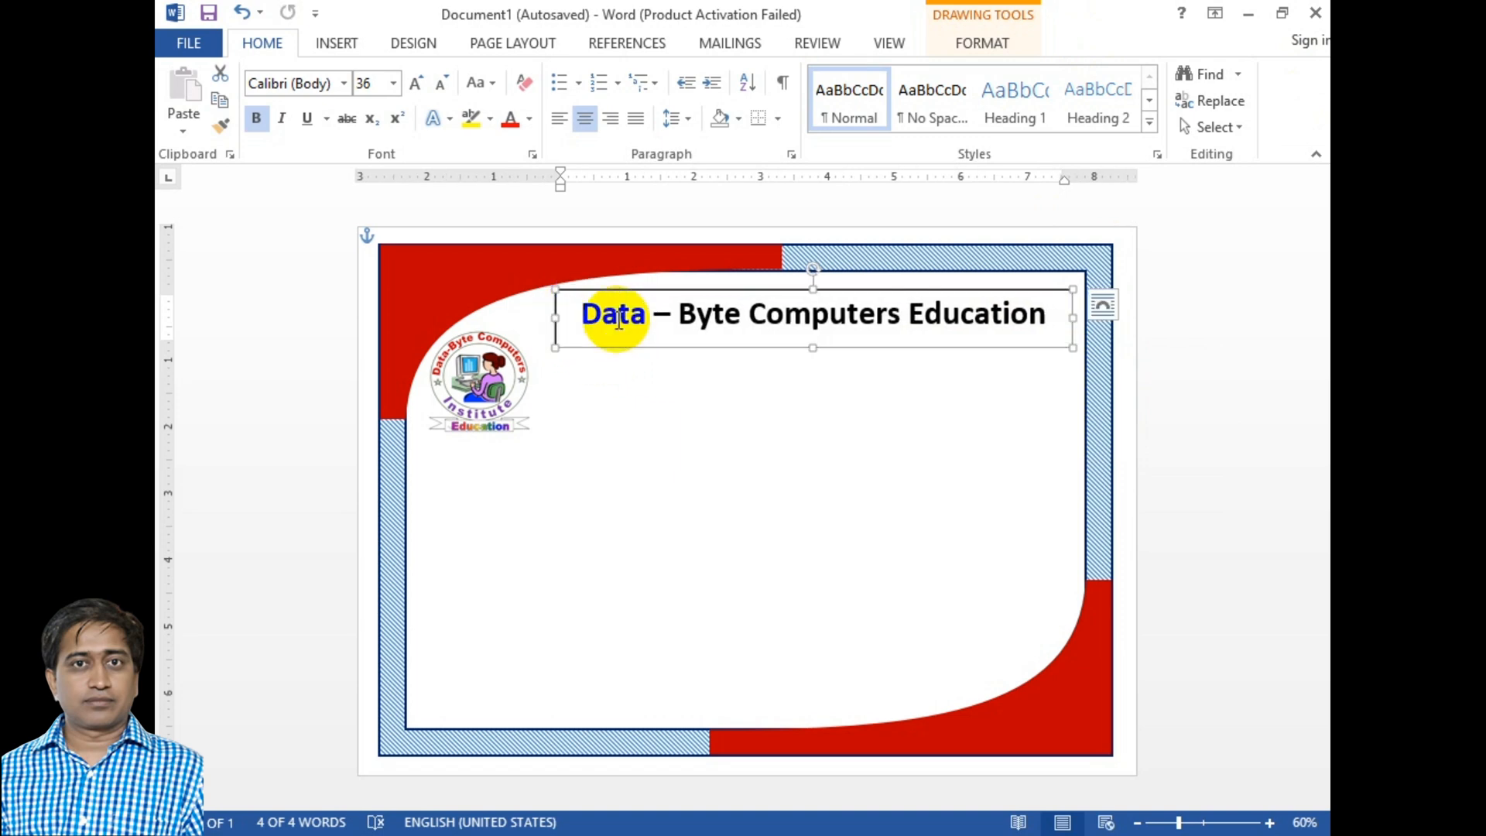
Color the whole heading line with the standard Dark Blue font color
{"action": "left_click", "coordinate": [658, 318]}
{"action": "key", "text": "Home"}
{"action": "key", "text": "shift+End"}
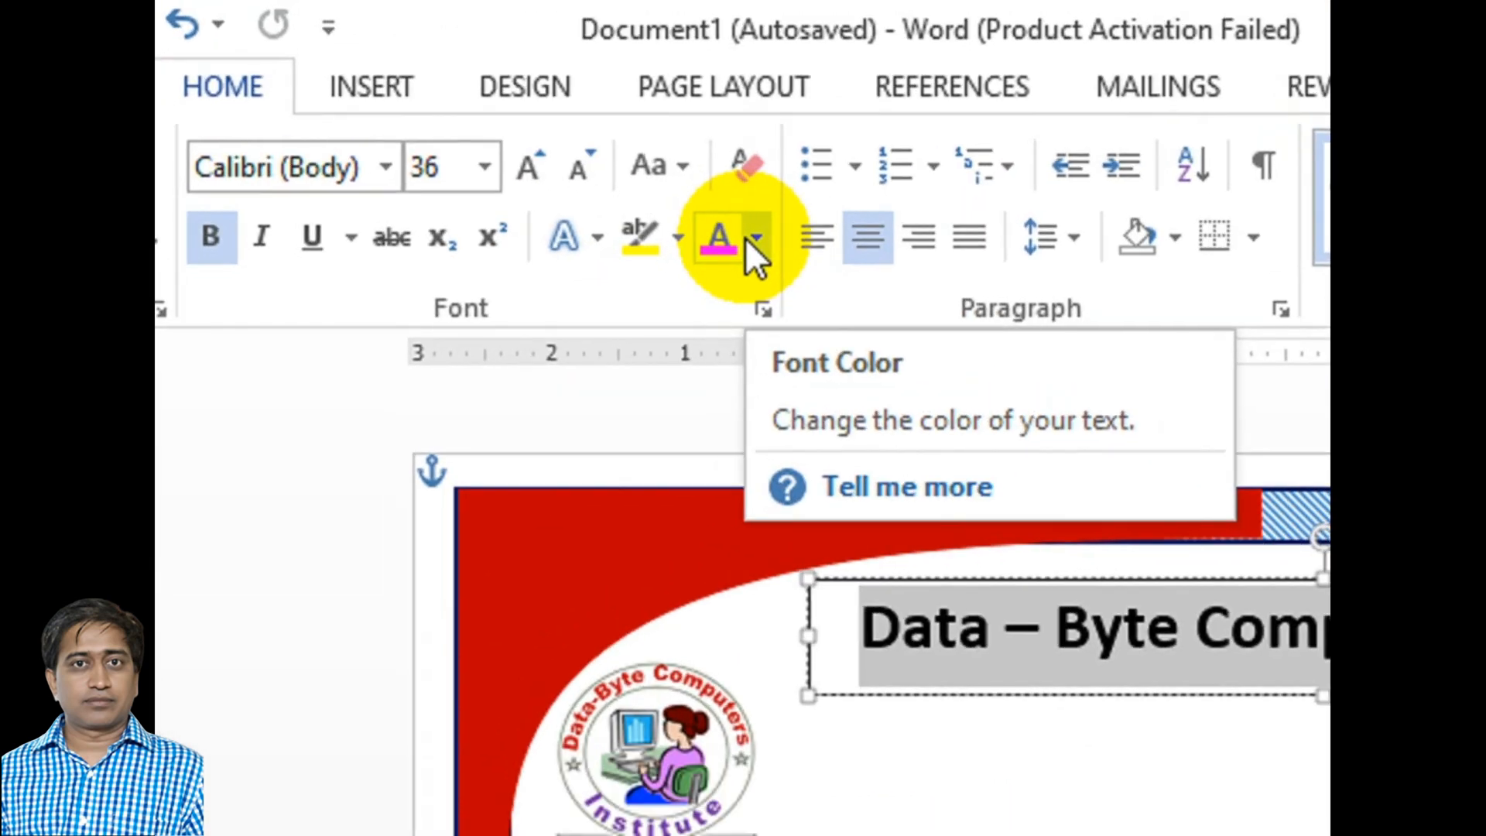
{"action": "left_click", "coordinate": [529, 121]}
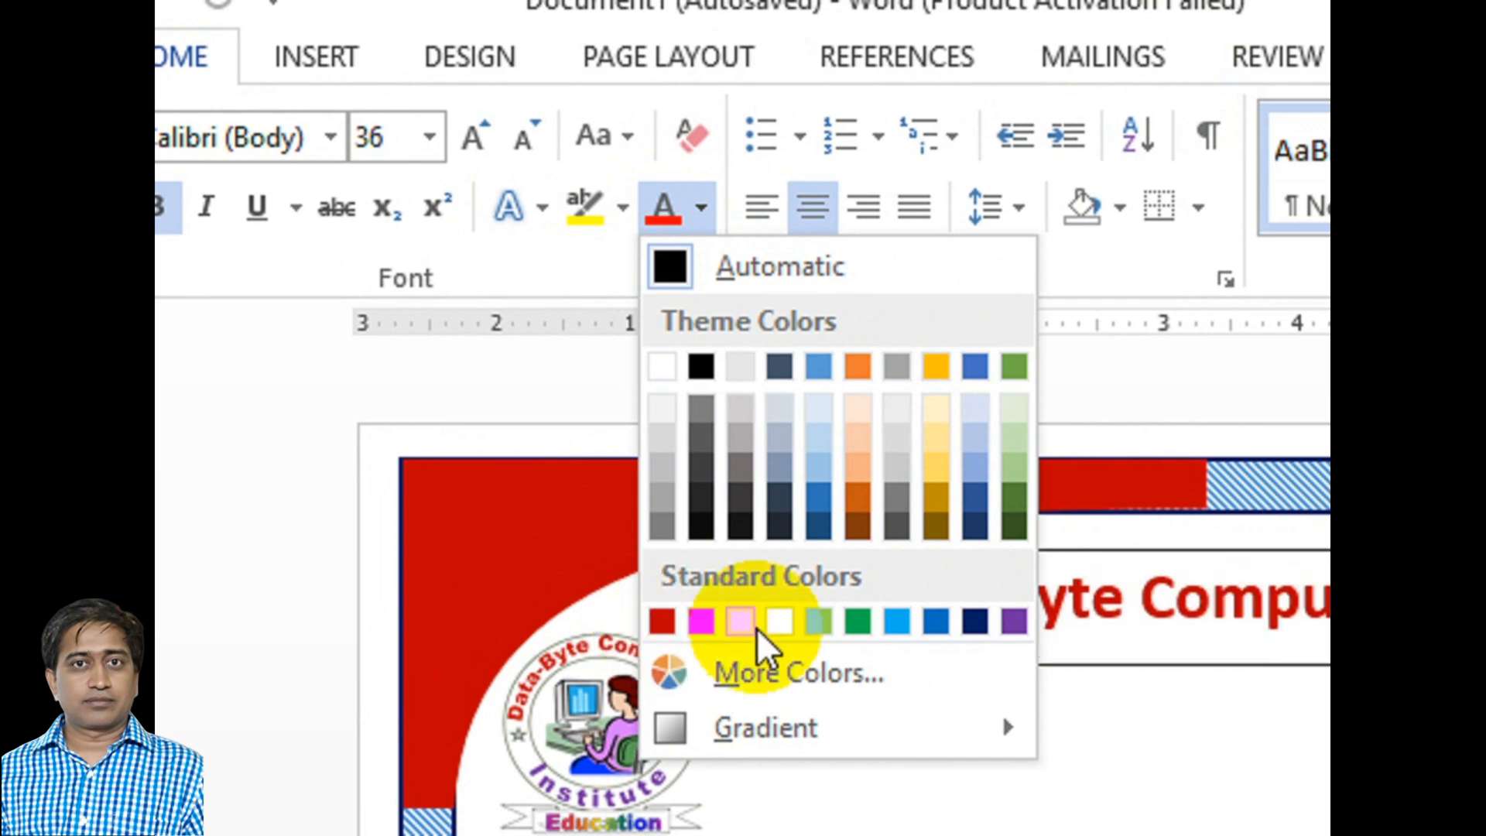
{"action": "left_click", "coordinate": [974, 617]}
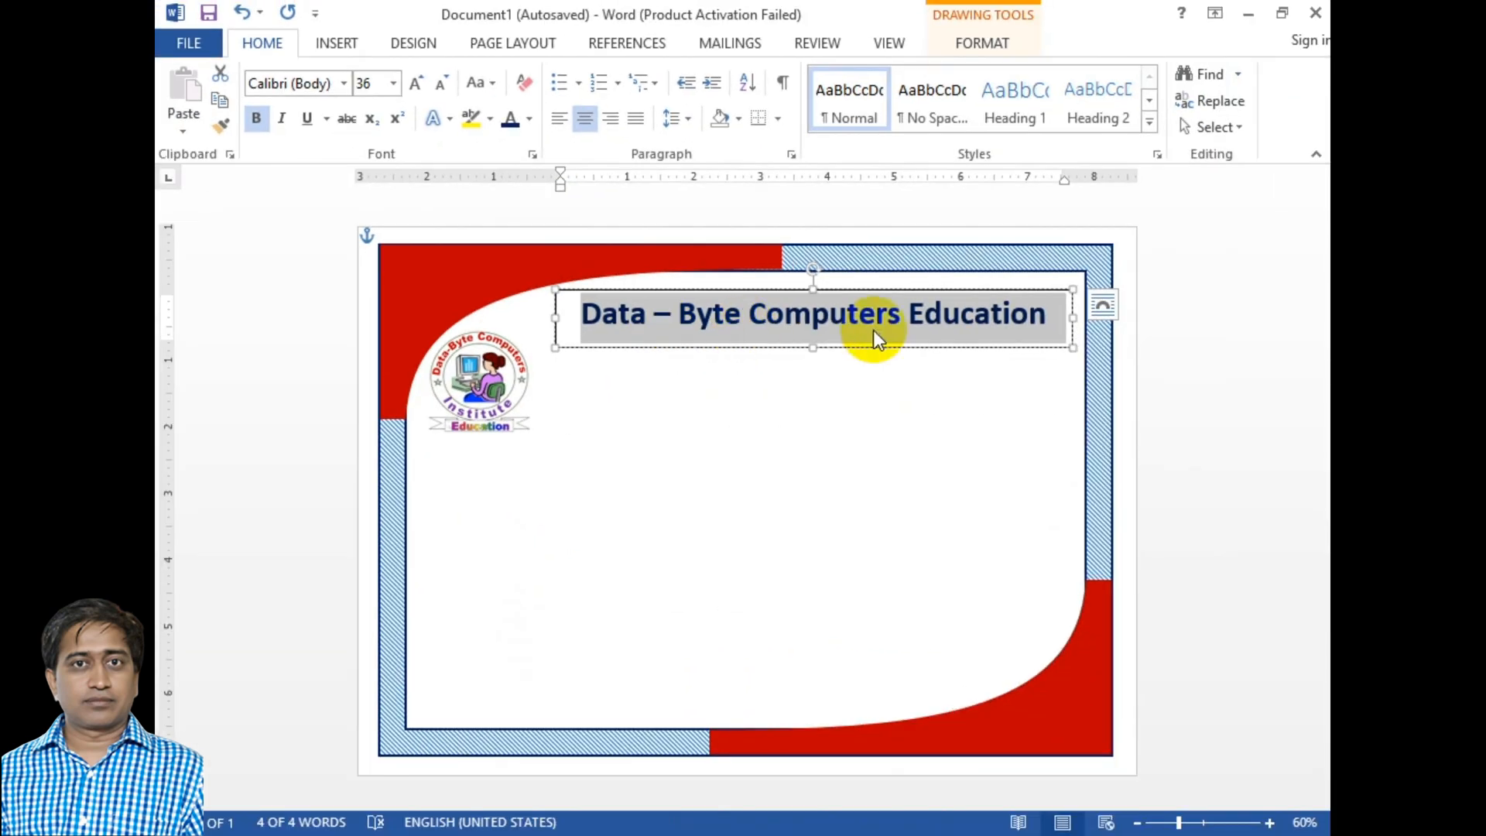
{"action": "left_click", "coordinate": [859, 317]}
{"action": "left_click", "coordinate": [845, 408]}
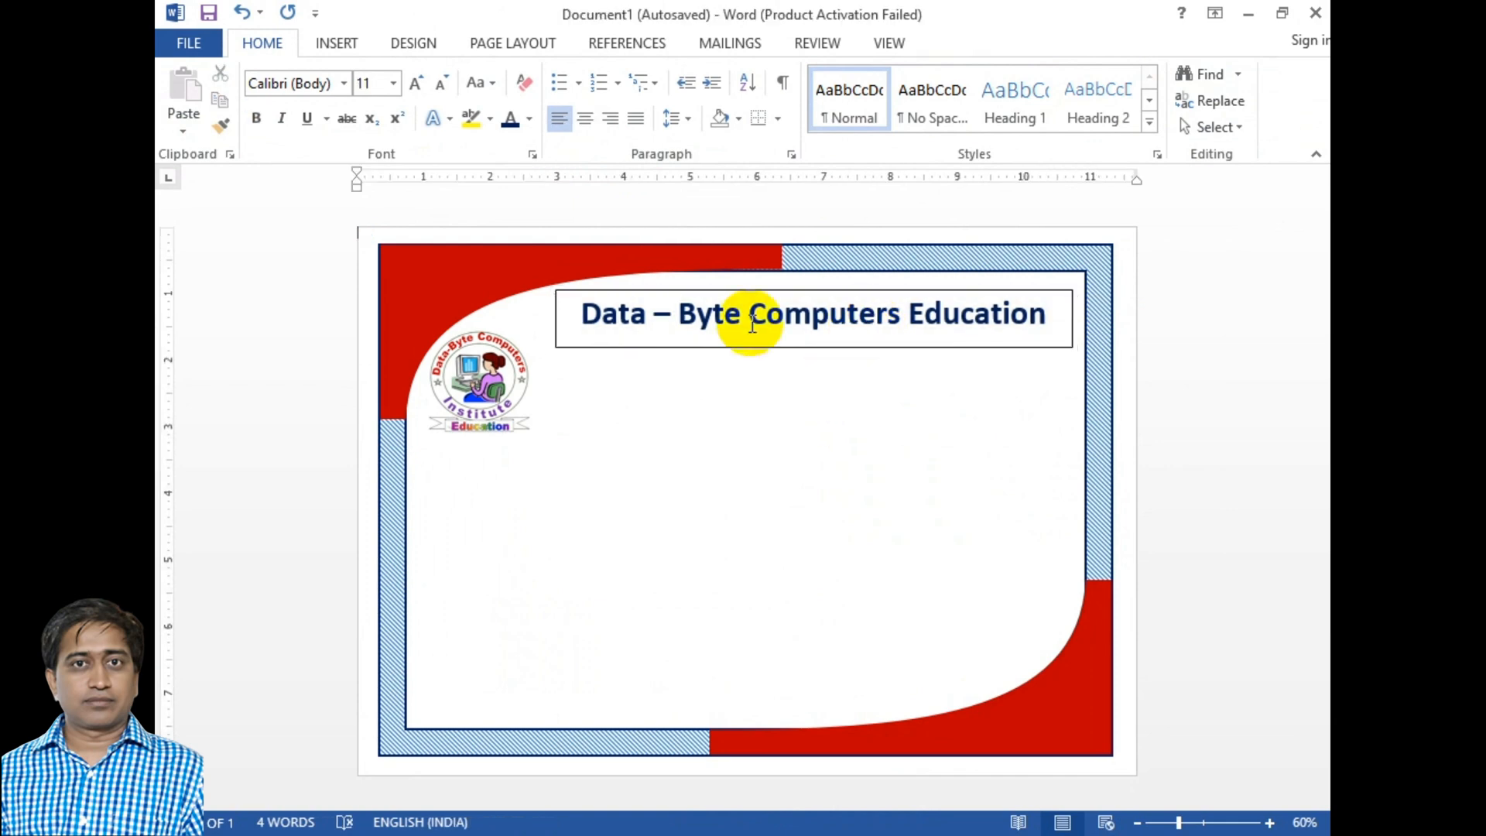
Remove the fill and outline from the heading text box
{"action": "left_click", "coordinate": [786, 313]}
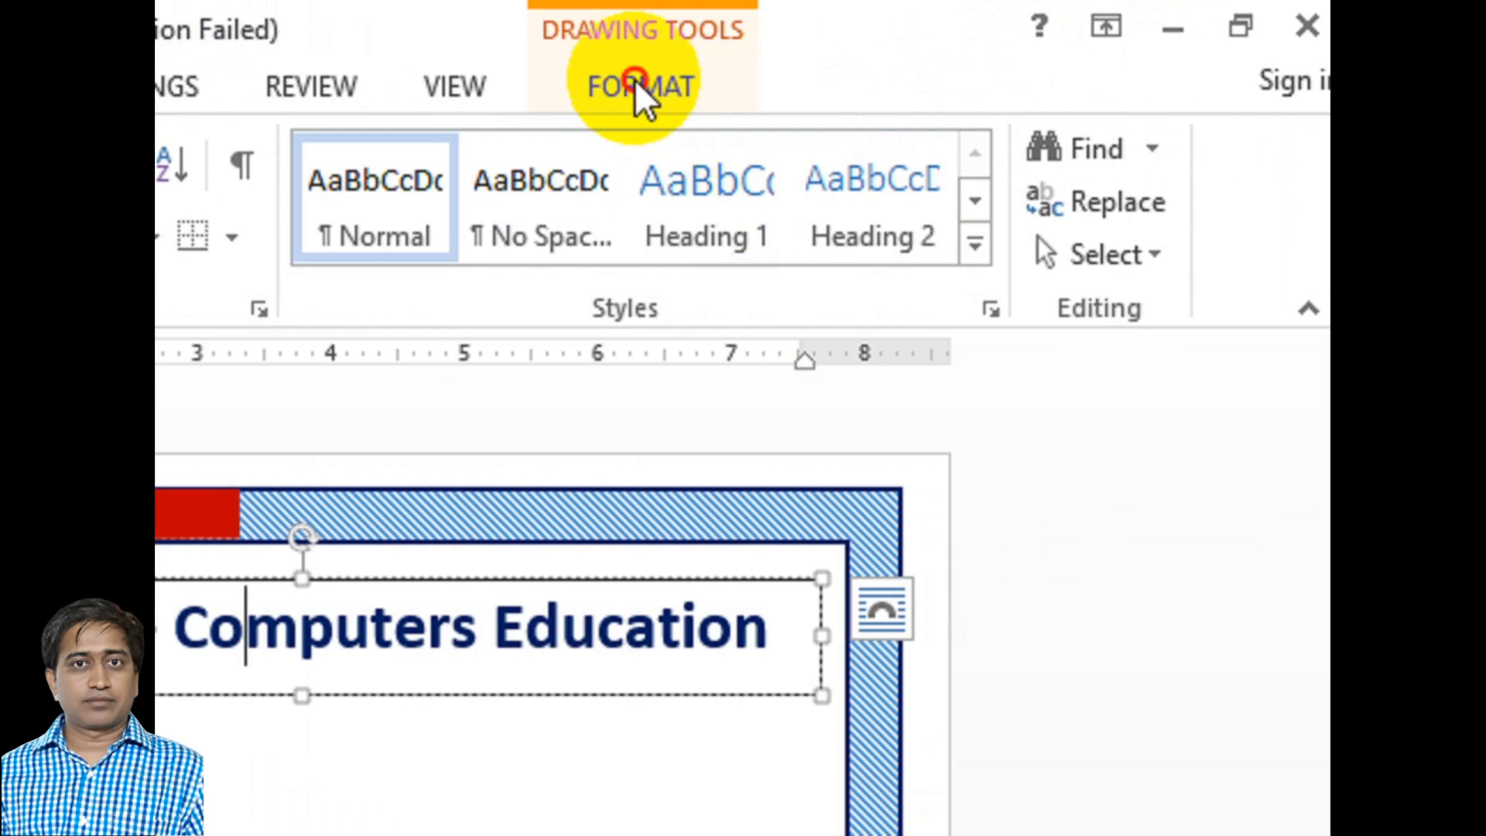
{"action": "left_click", "coordinate": [982, 42]}
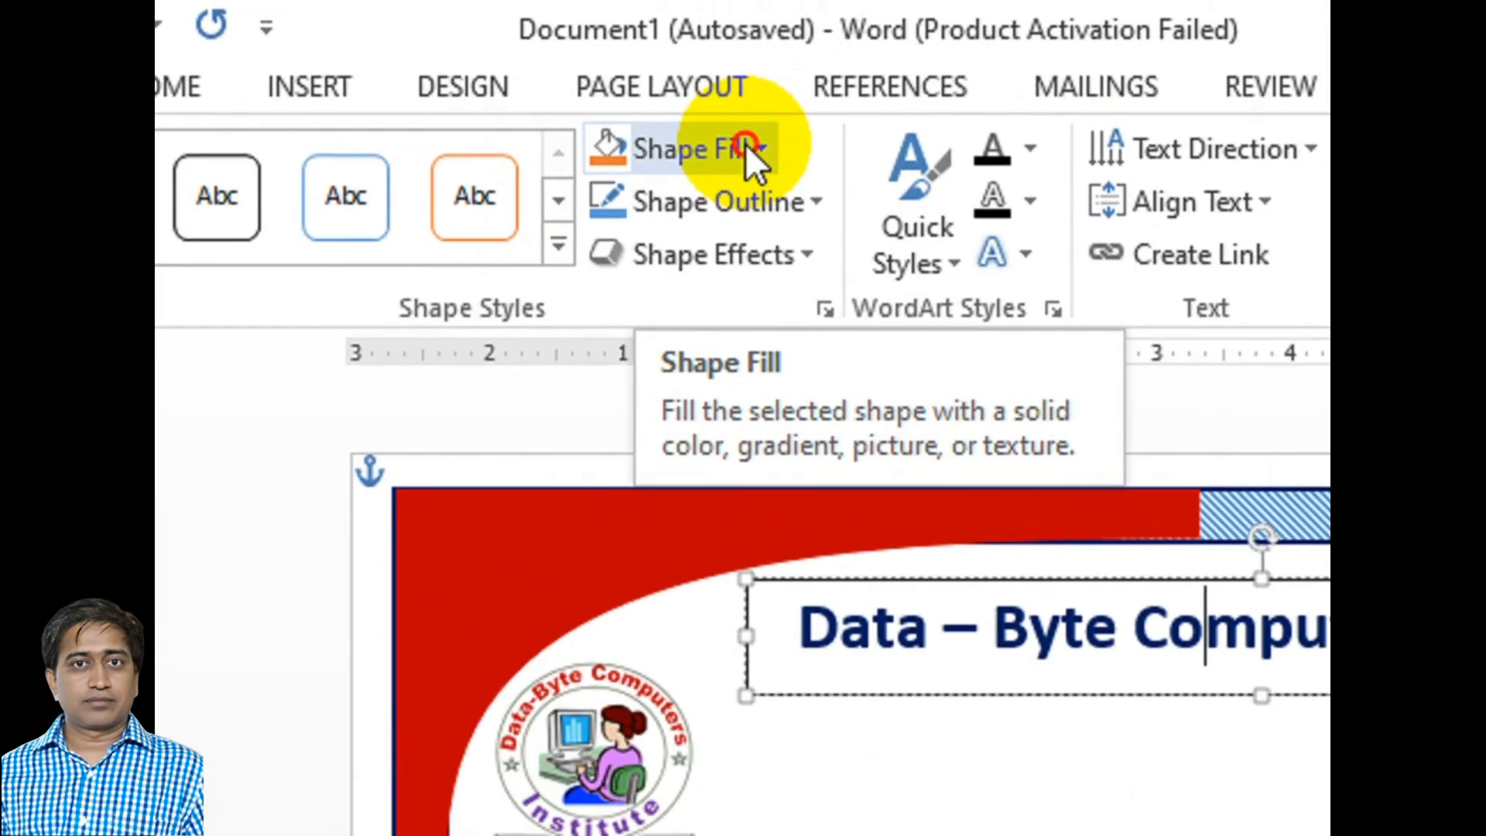
{"action": "left_click", "coordinate": [559, 73]}
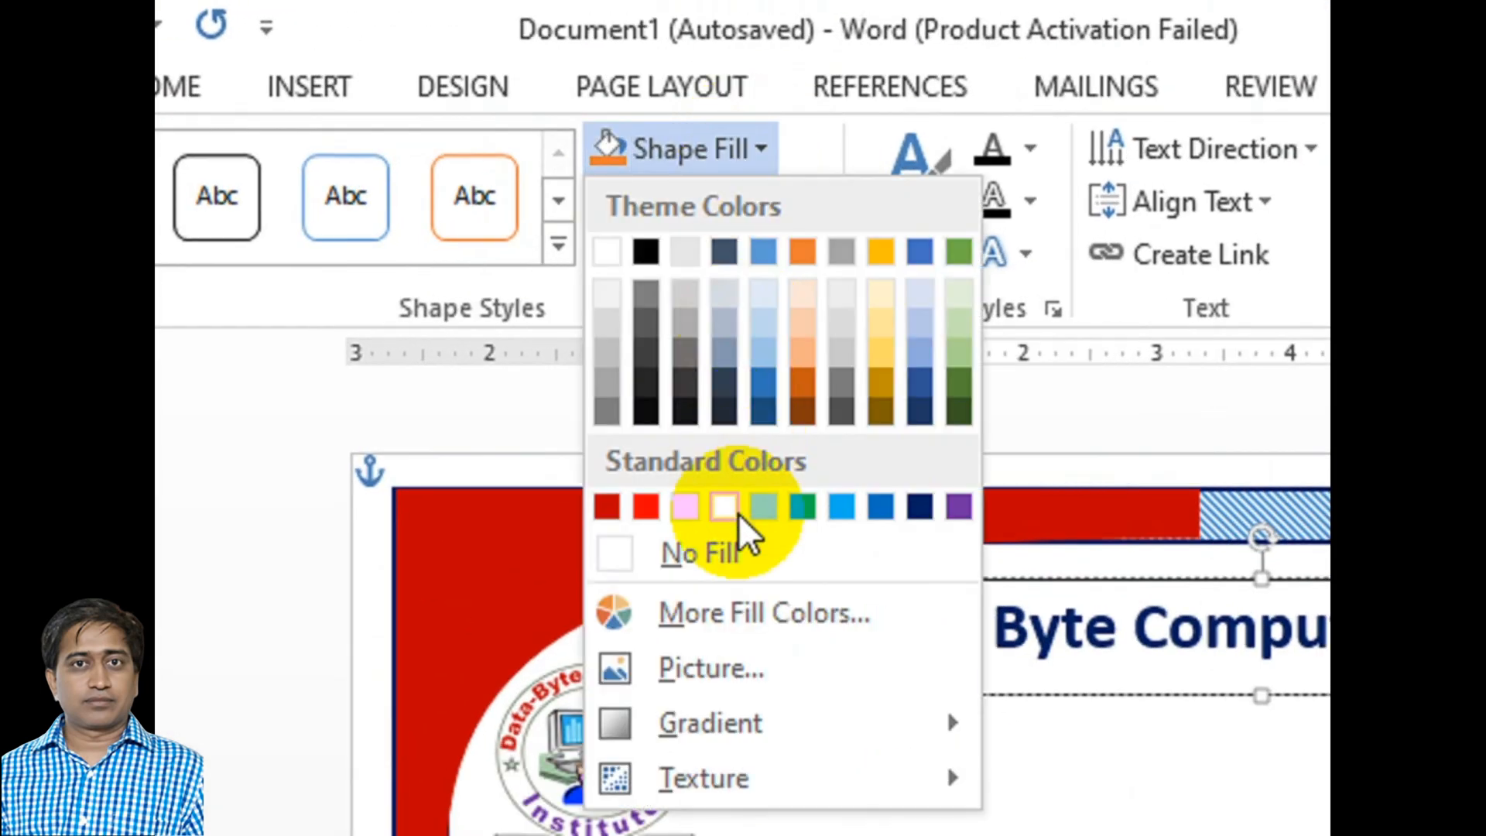
{"action": "left_click", "coordinate": [738, 564]}
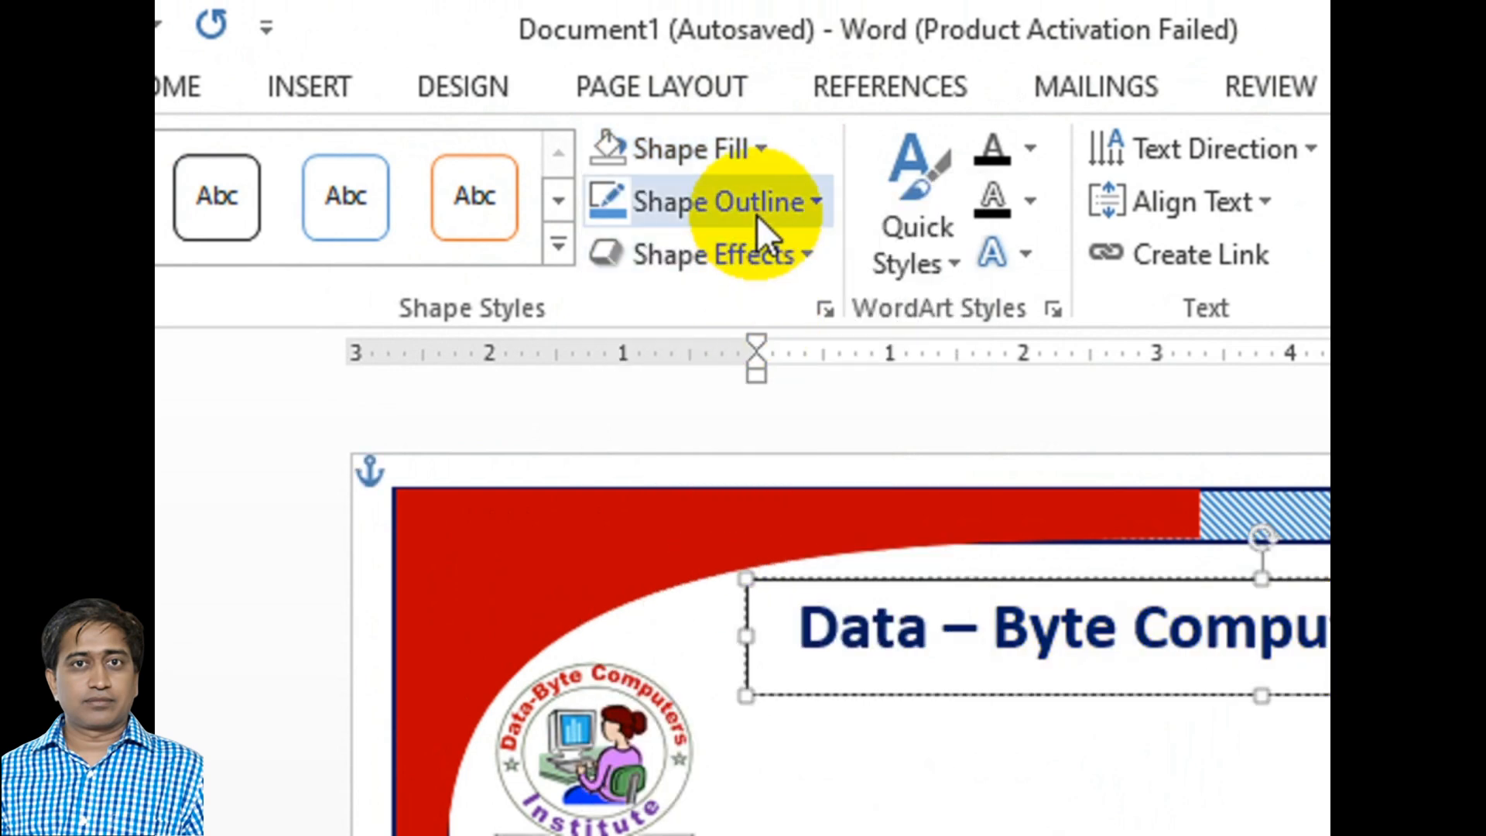
{"action": "left_click", "coordinate": [800, 210]}
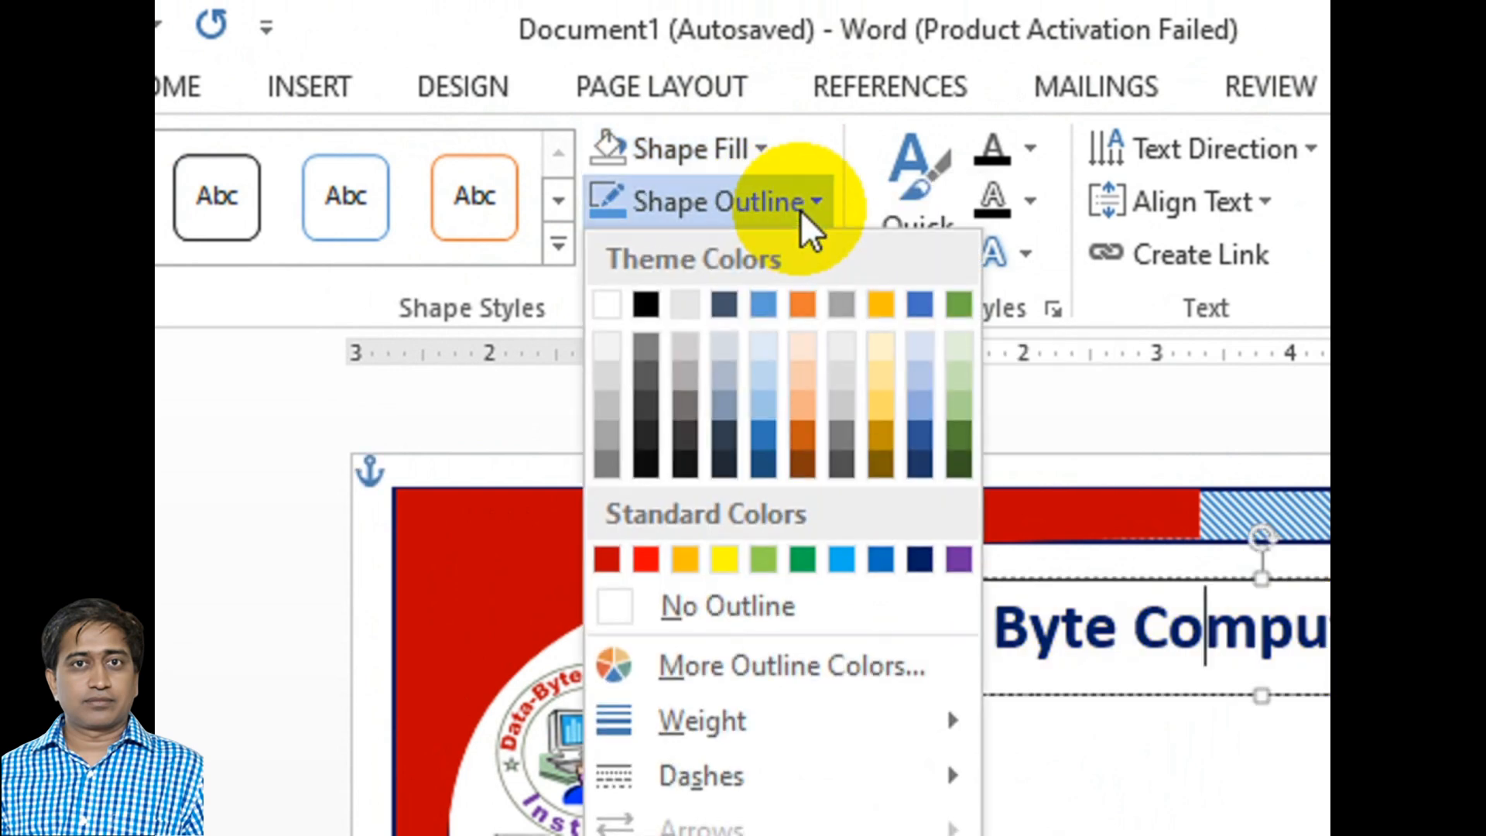
{"action": "left_click", "coordinate": [837, 616]}
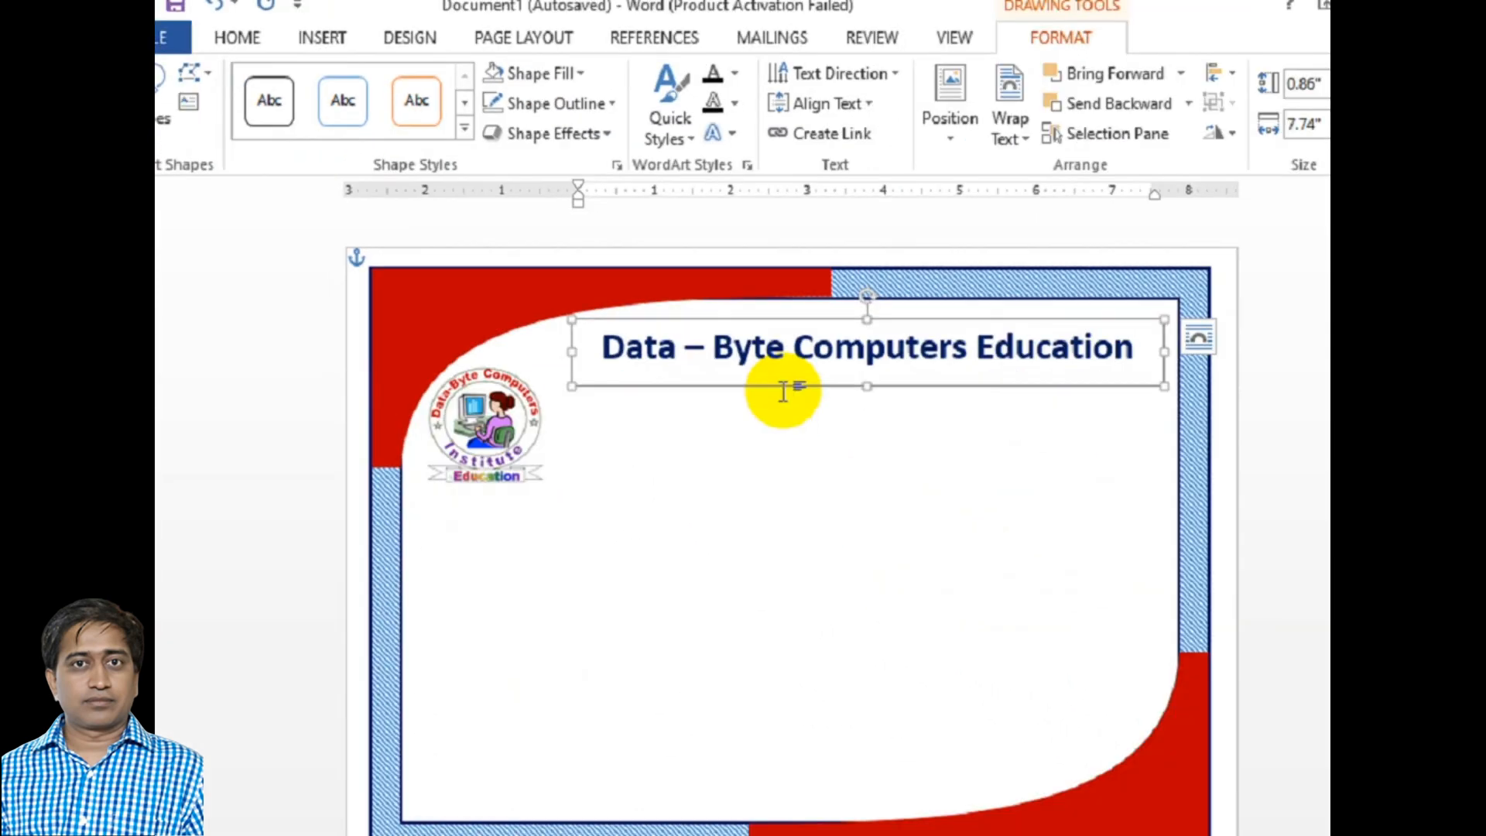
Move the heading text box slightly up and to the right, against the frame's inner edge
{"action": "left_click", "coordinate": [923, 414]}
{"action": "left_click", "coordinate": [906, 347]}
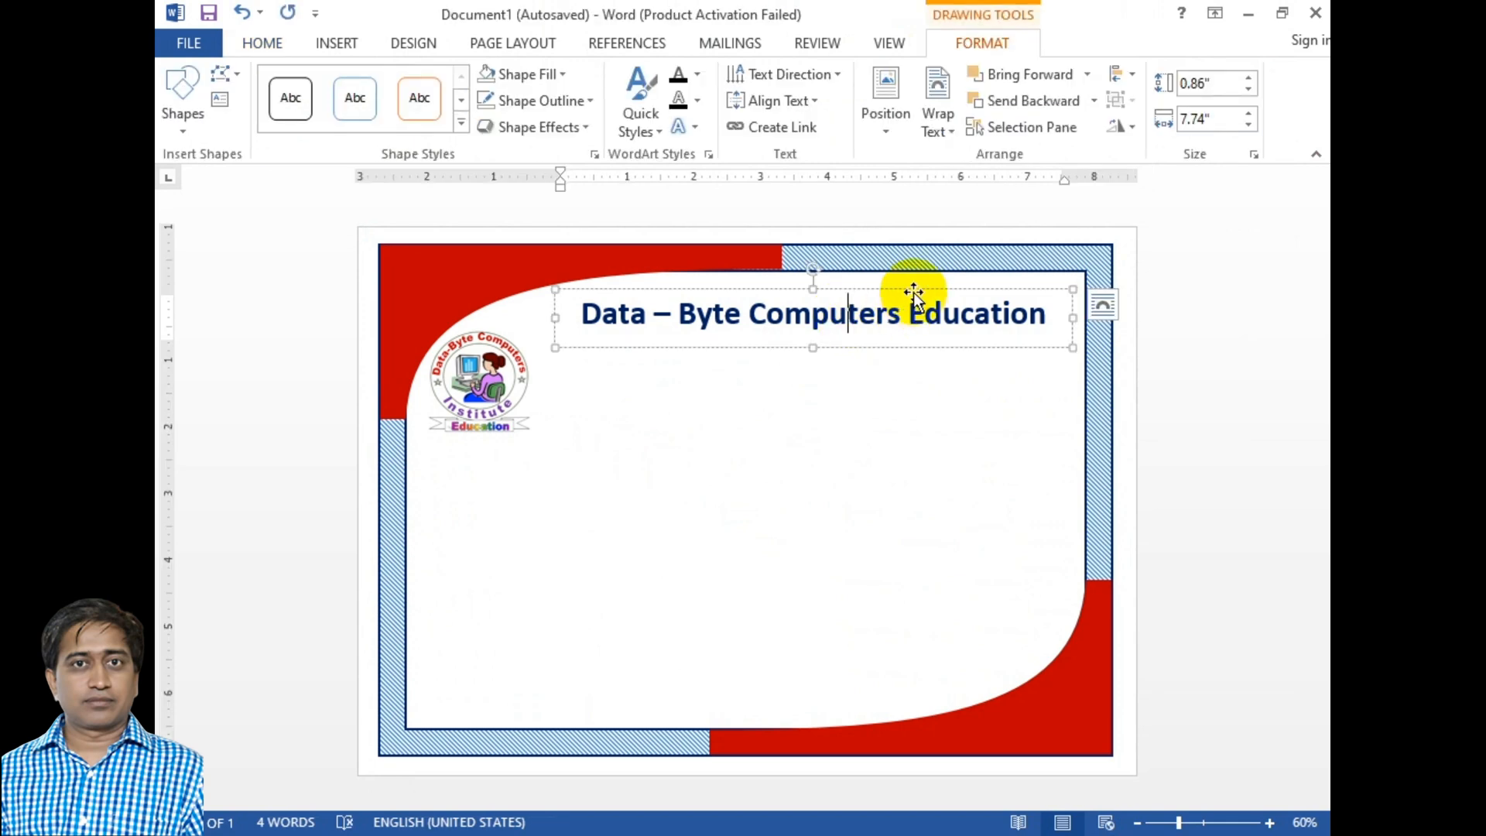
{"action": "left_click_drag", "start_coordinate": [912, 285], "coordinate": [926, 278]}
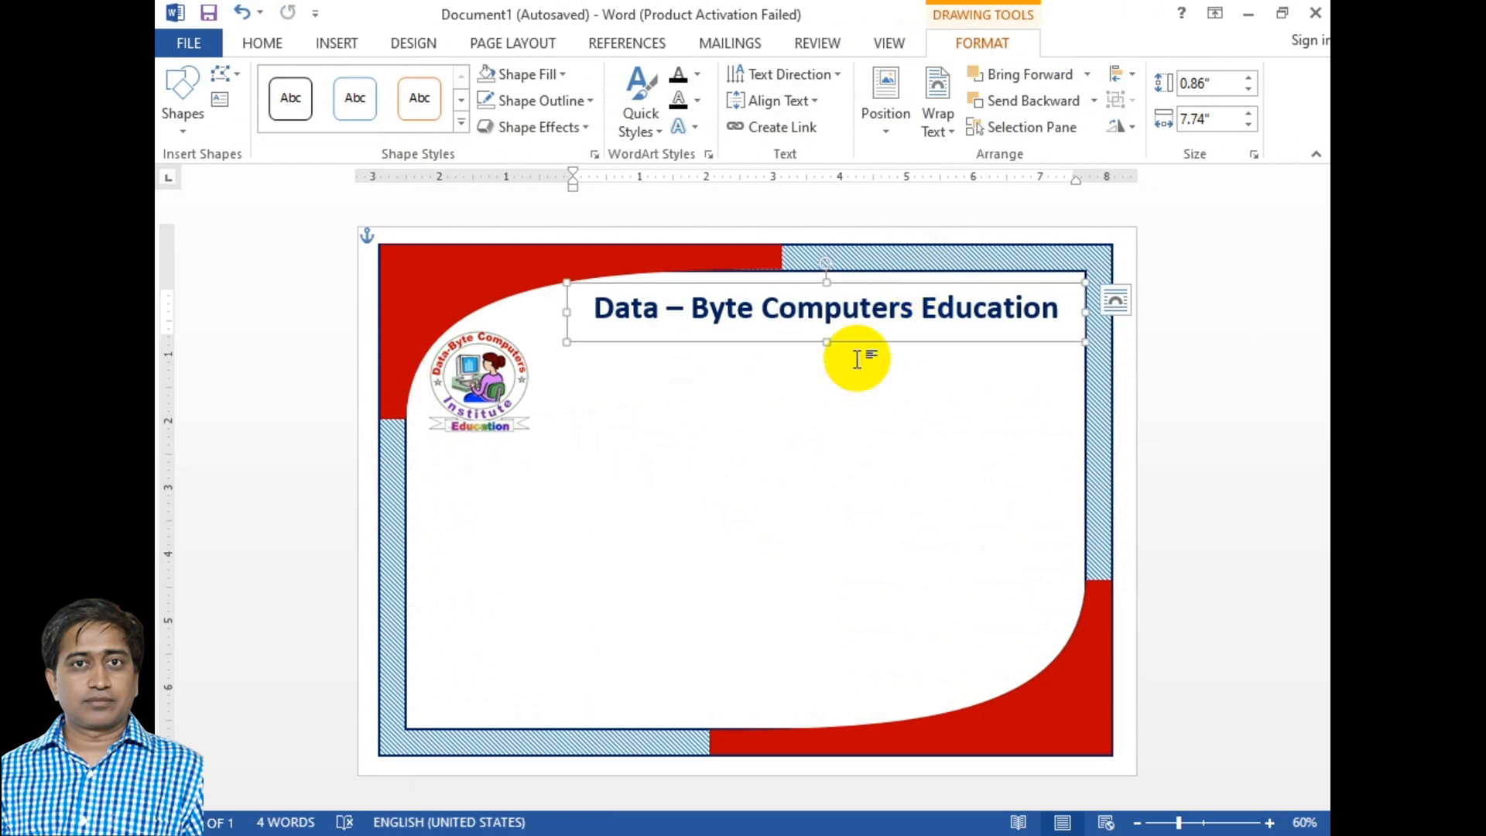
{"action": "left_click", "coordinate": [855, 358]}
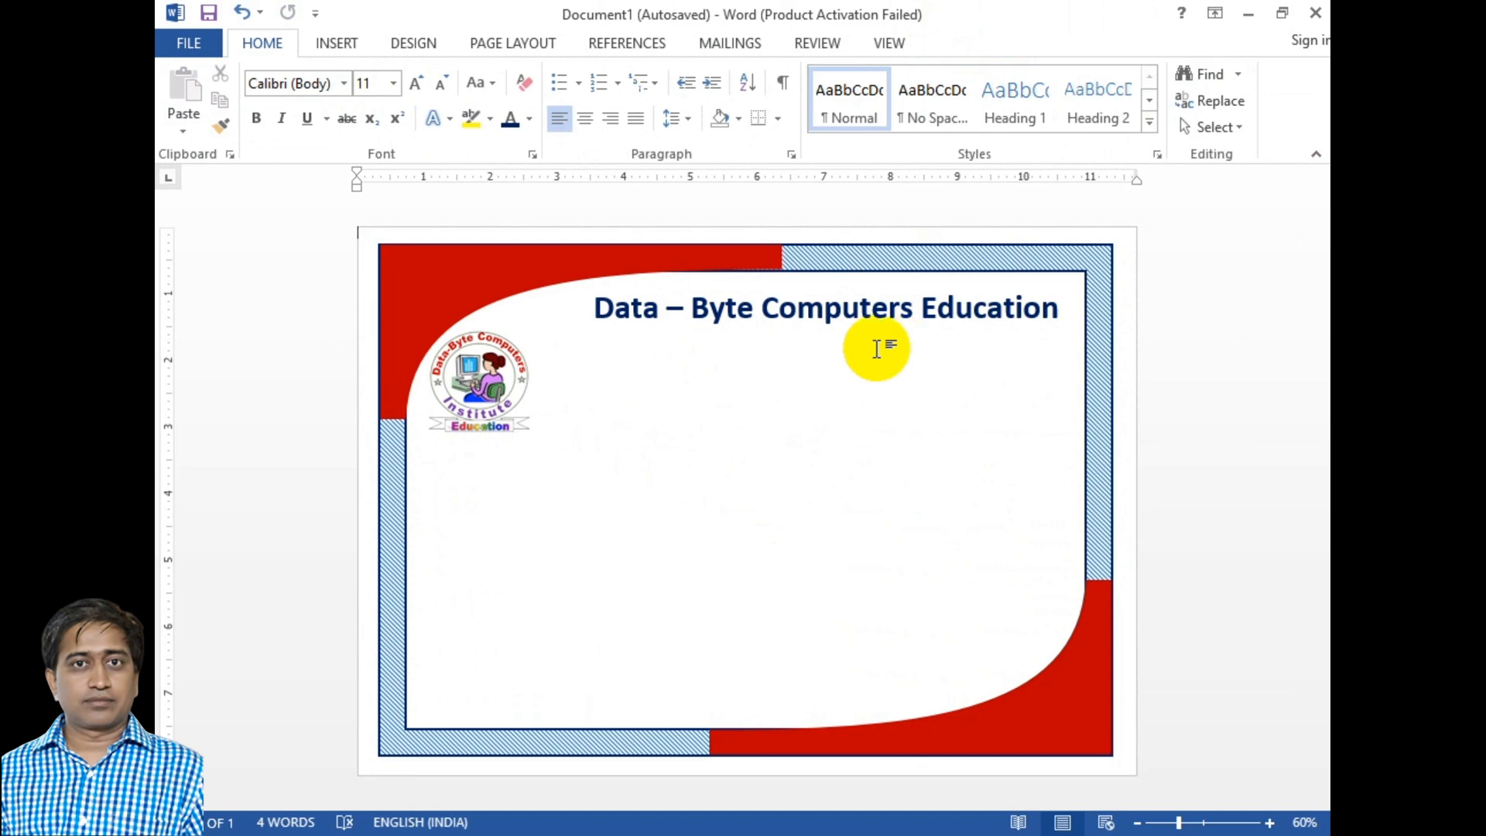
Draw a second text box about 0.4" high and 6.91" wide directly below the heading
{"action": "left_click", "coordinate": [355, 37]}
{"action": "left_click", "coordinate": [405, 132]}
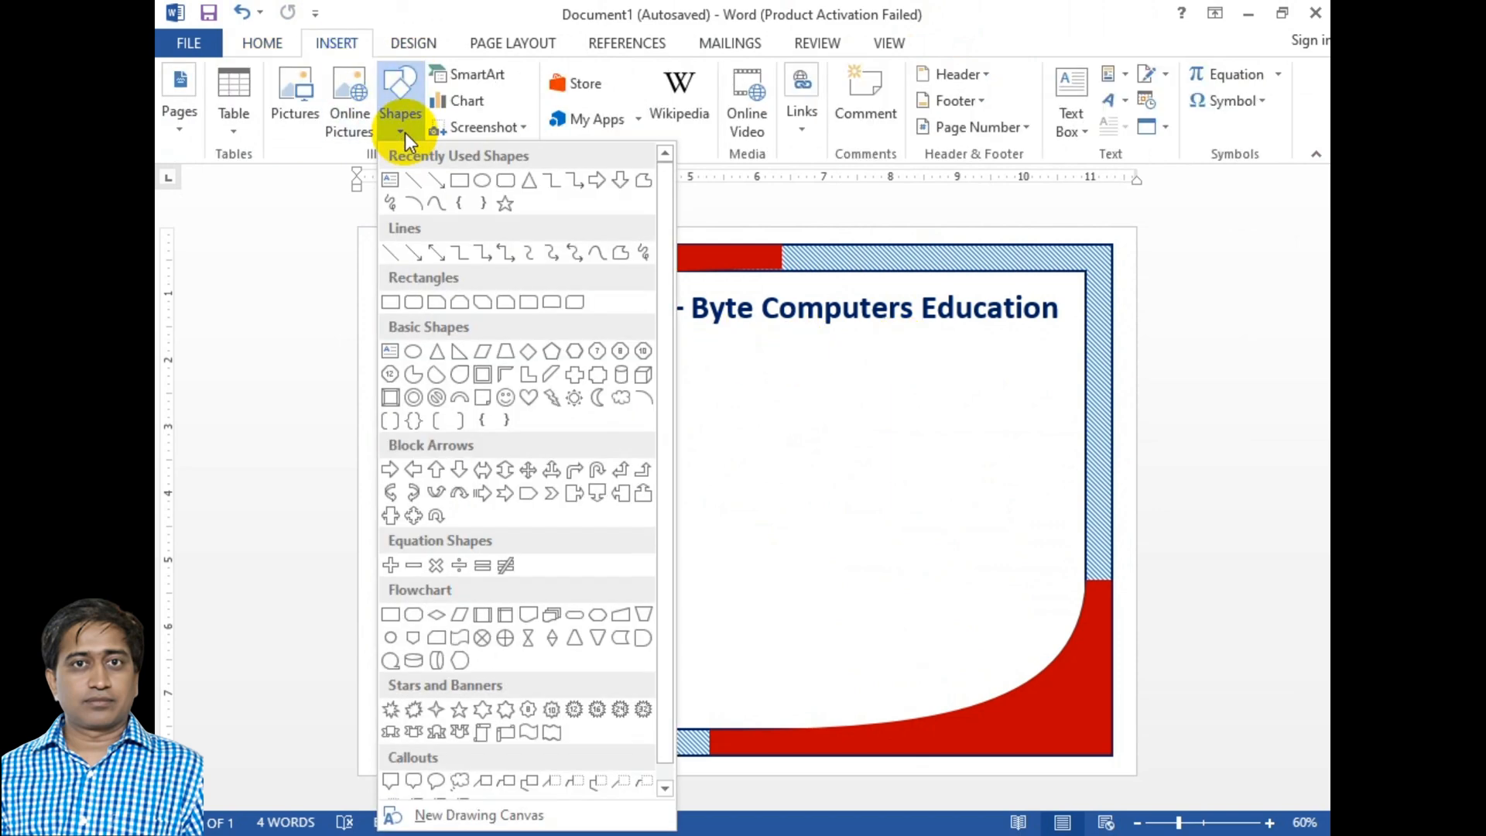
{"action": "left_click", "coordinate": [391, 348]}
{"action": "left_click_drag", "start_coordinate": [597, 329], "coordinate": [1058, 356]}
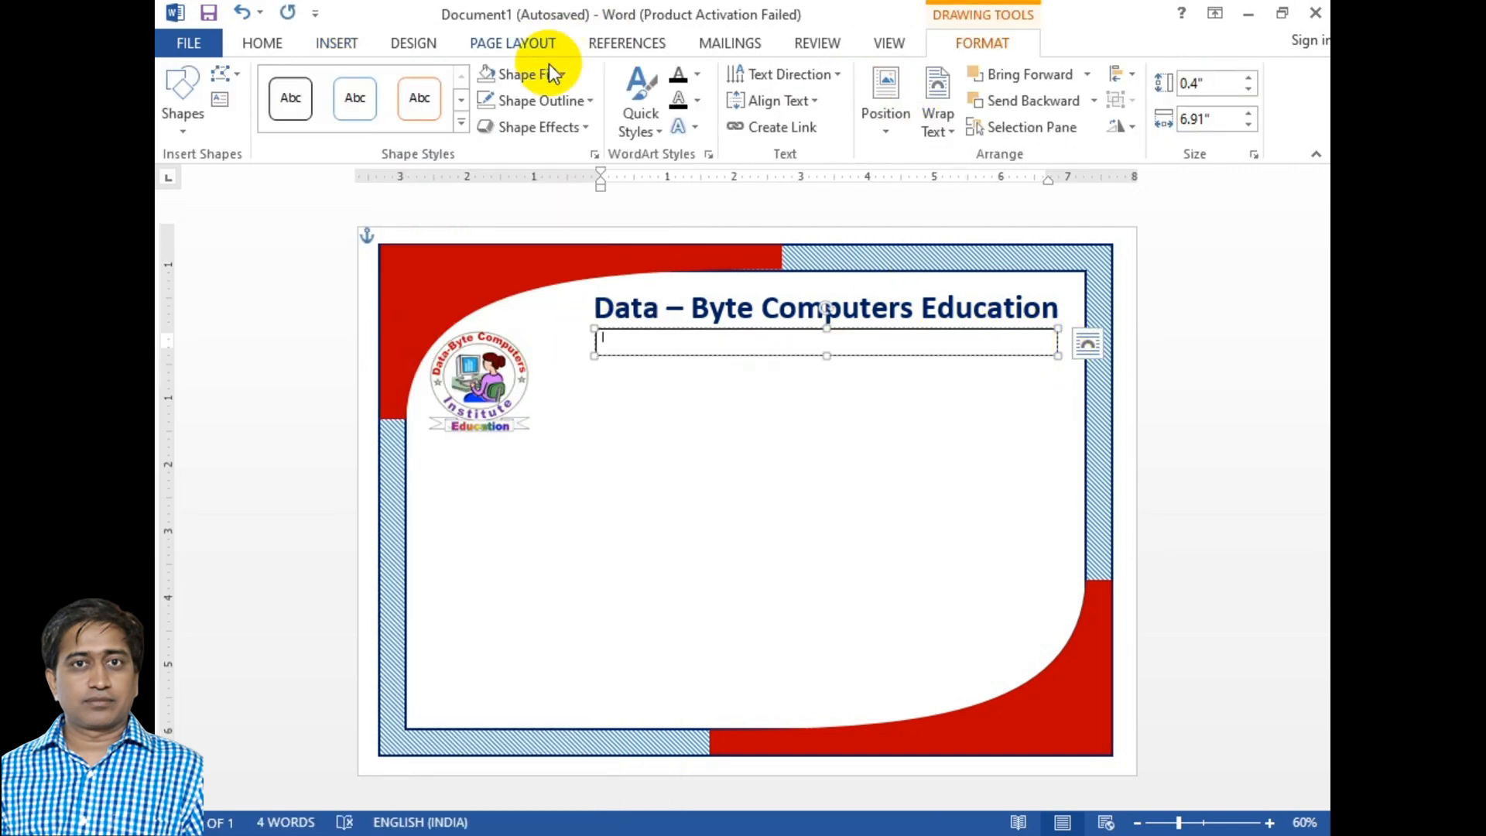
Remove the fill and outline from the second text box below the heading
{"action": "left_click", "coordinate": [529, 75]}
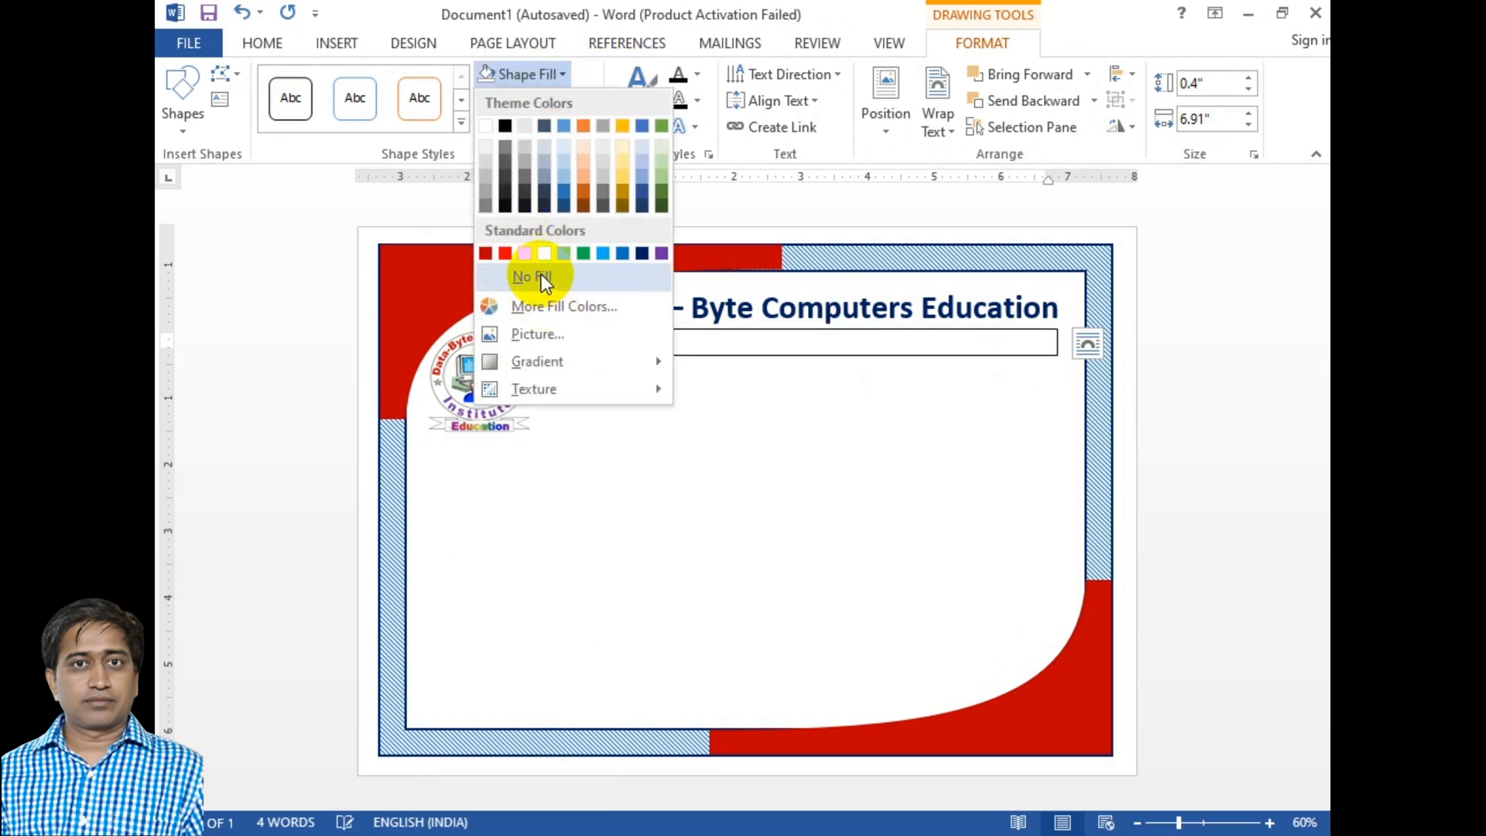
{"action": "left_click", "coordinate": [533, 276]}
{"action": "left_click", "coordinate": [558, 101]}
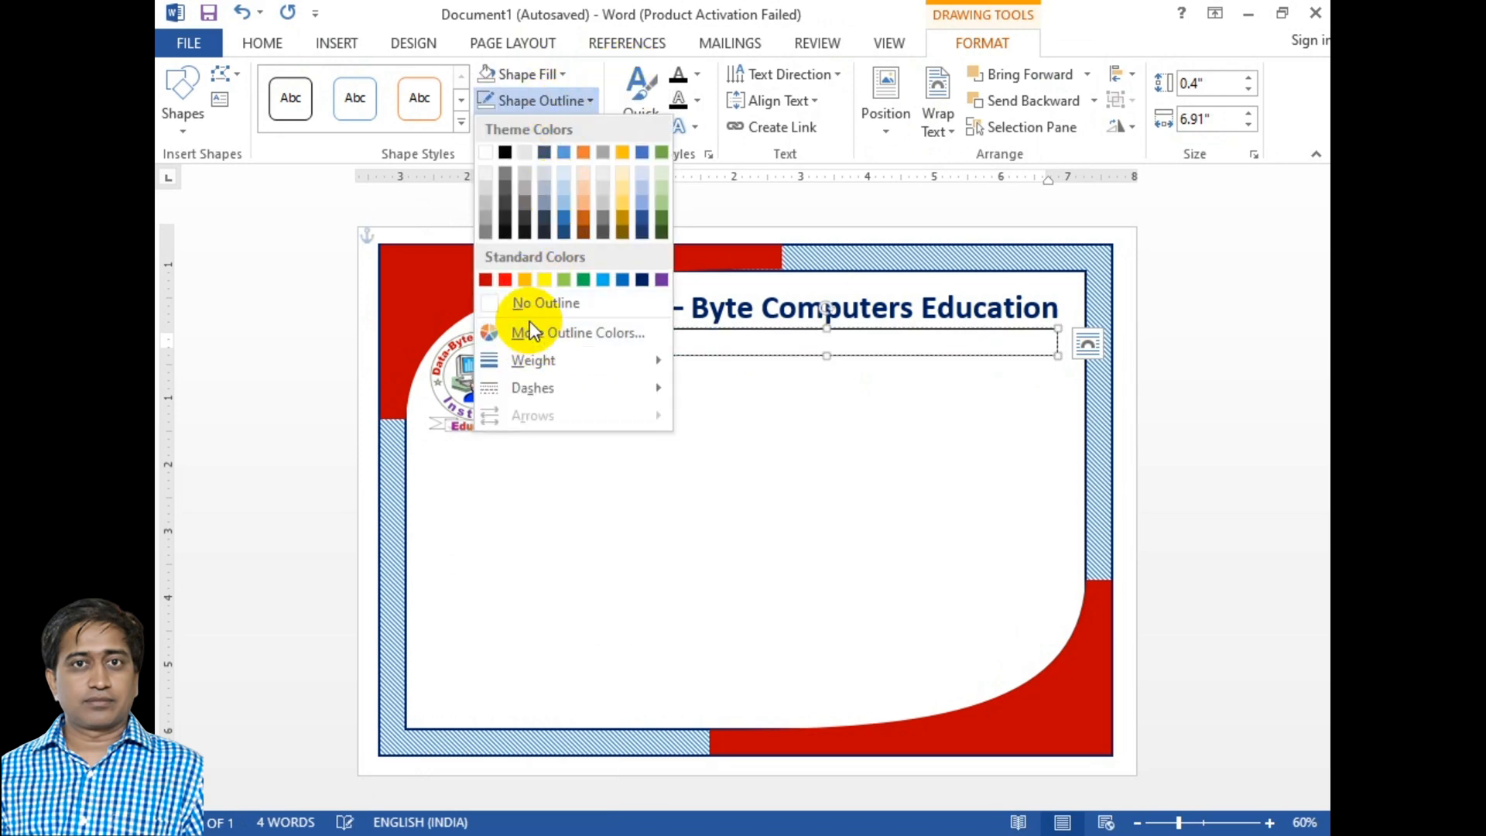
{"action": "left_click", "coordinate": [535, 302]}
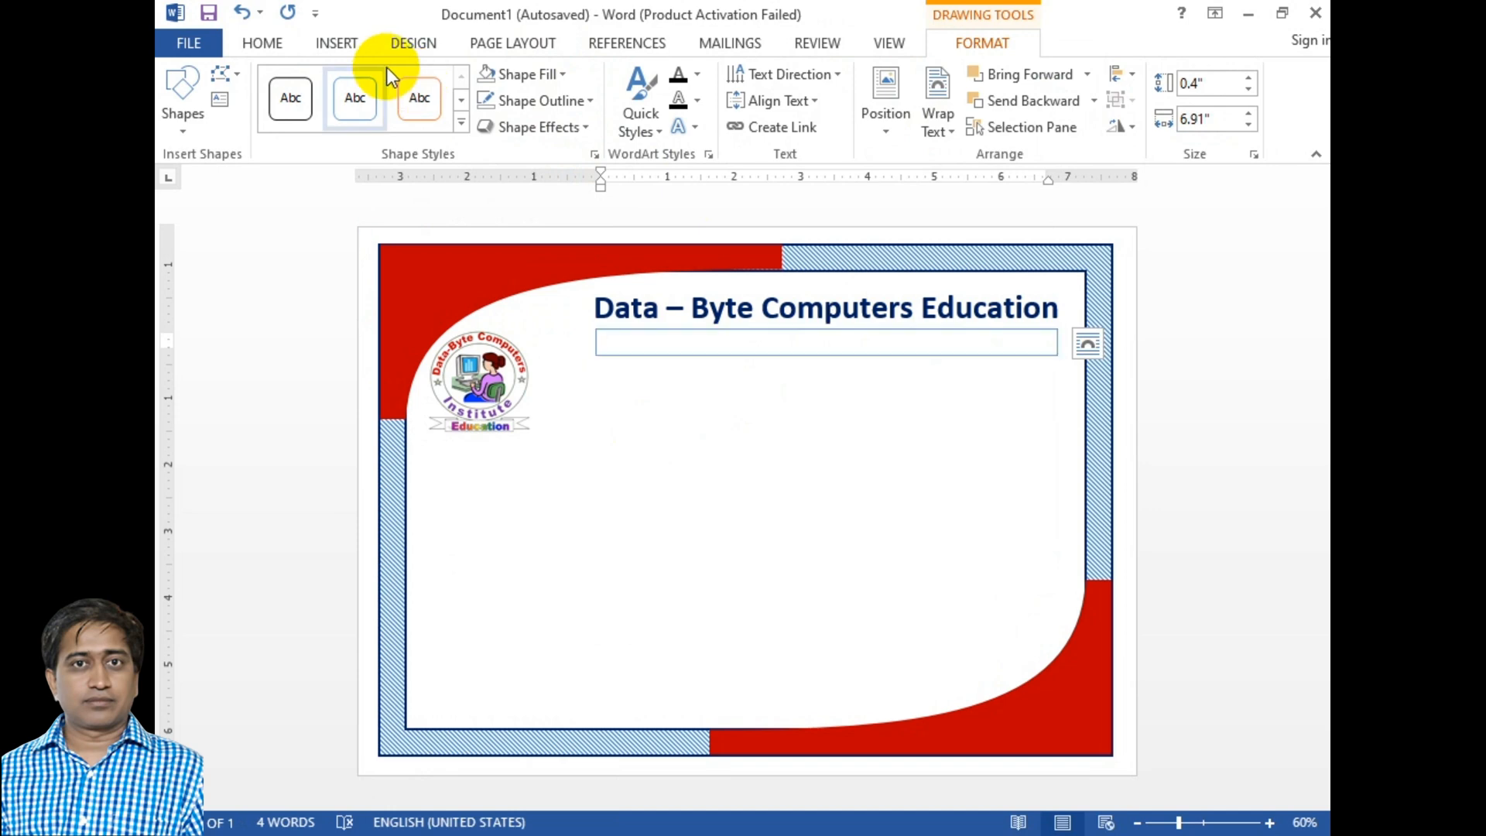
Enter the centered tagline "Approved By MKCL, Since : 1999" in the text box below the heading
{"action": "left_click", "coordinate": [249, 42]}
{"action": "left_click", "coordinate": [588, 122]}
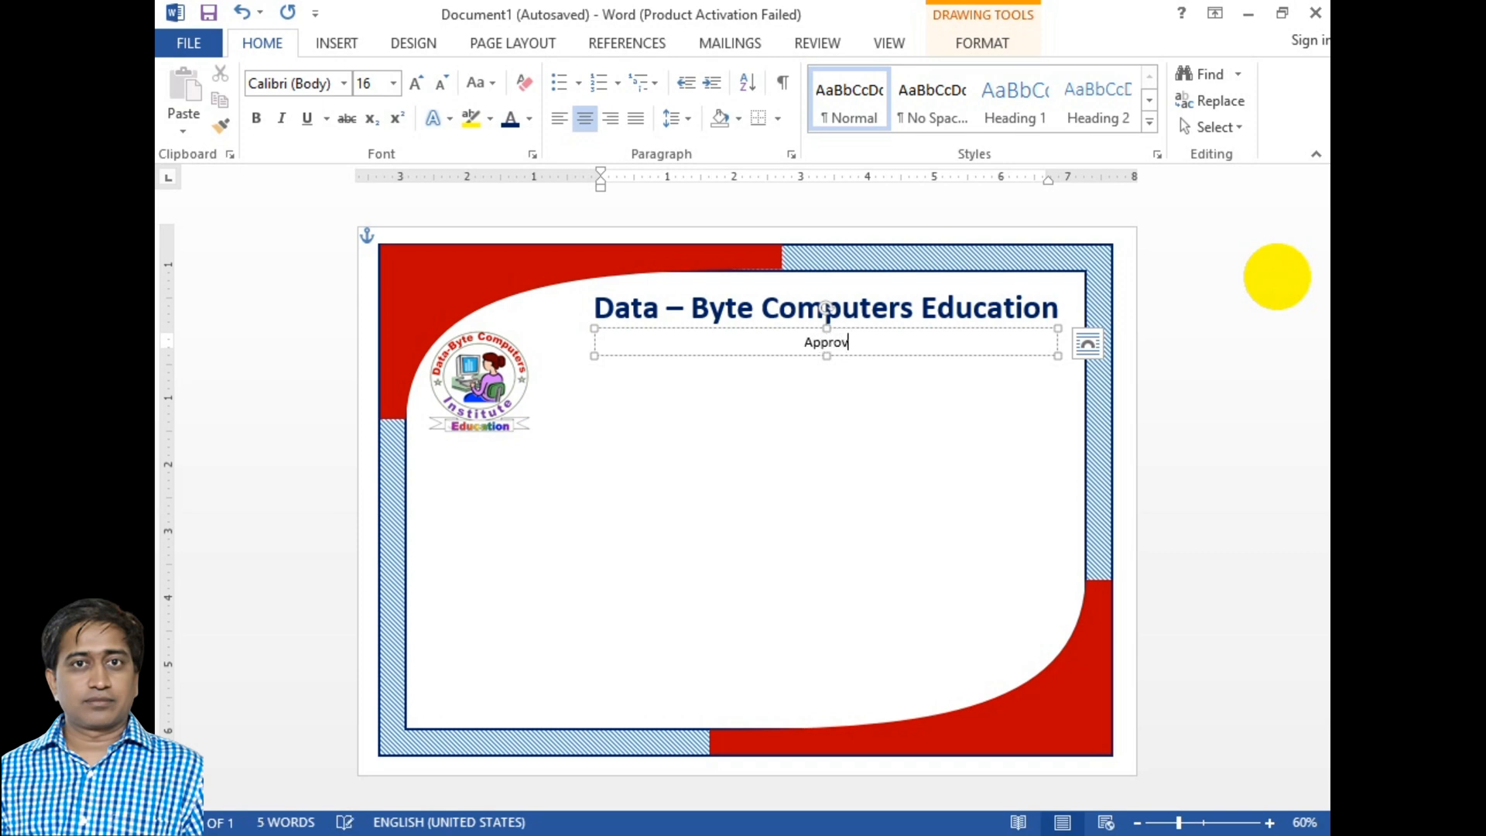
{"action": "type", "text": "By MKCL, Sicn"}
{"action": "key", "text": "BackSpace"}
{"action": "key", "text": "BackSpace"}
{"action": "type", "text": "nce : 1999"}
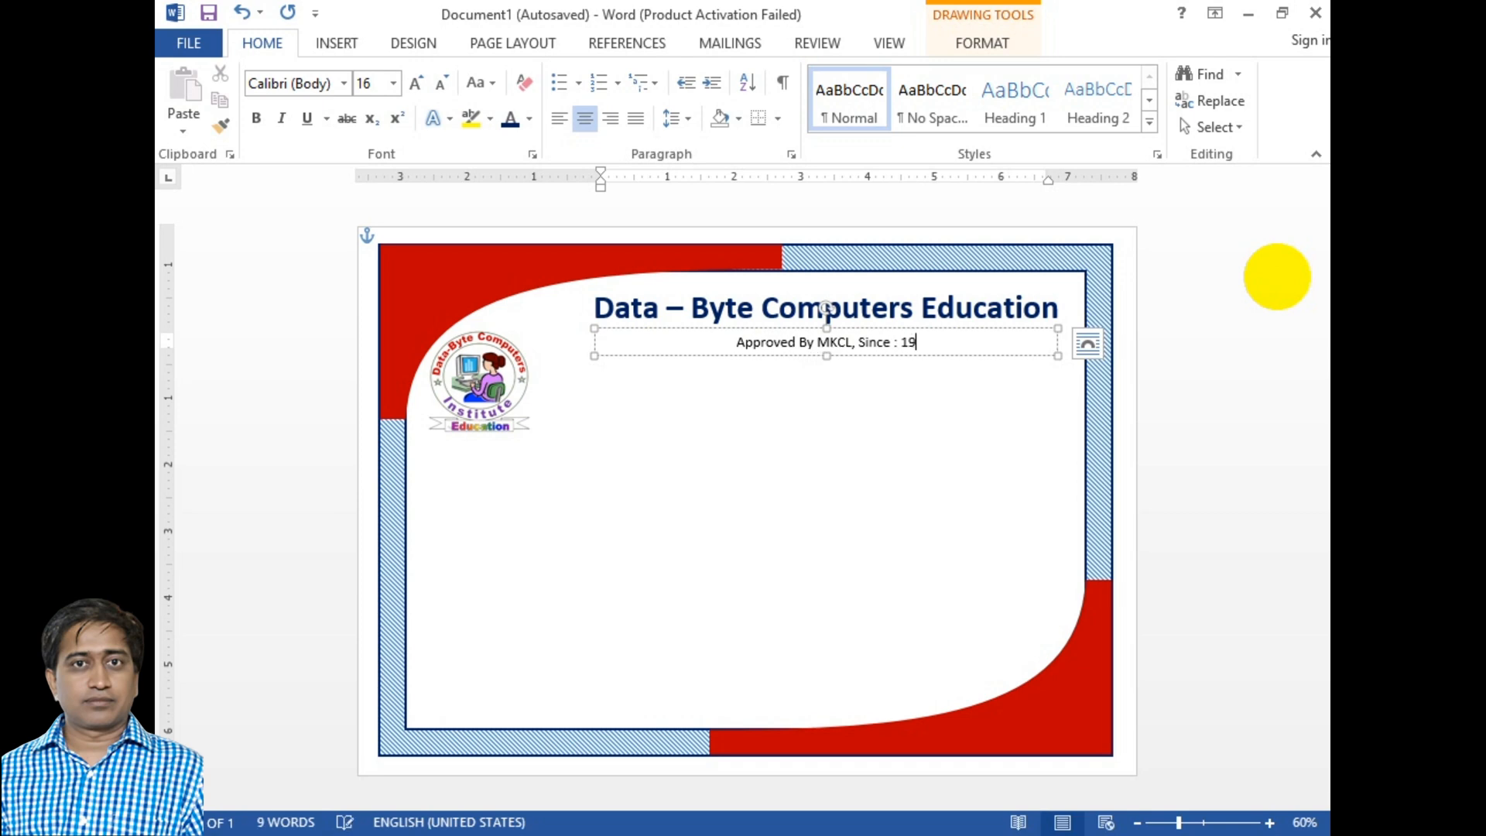
Enlarge the tagline text to 19 pt and color it with the standard Blue font color
{"action": "key", "text": "ctrl+a"}
{"action": "key", "text": "ctrl+bracketright"}
{"action": "key", "text": "ctrl+bracketright"}
{"action": "key", "text": "ctrl+bracketright"}
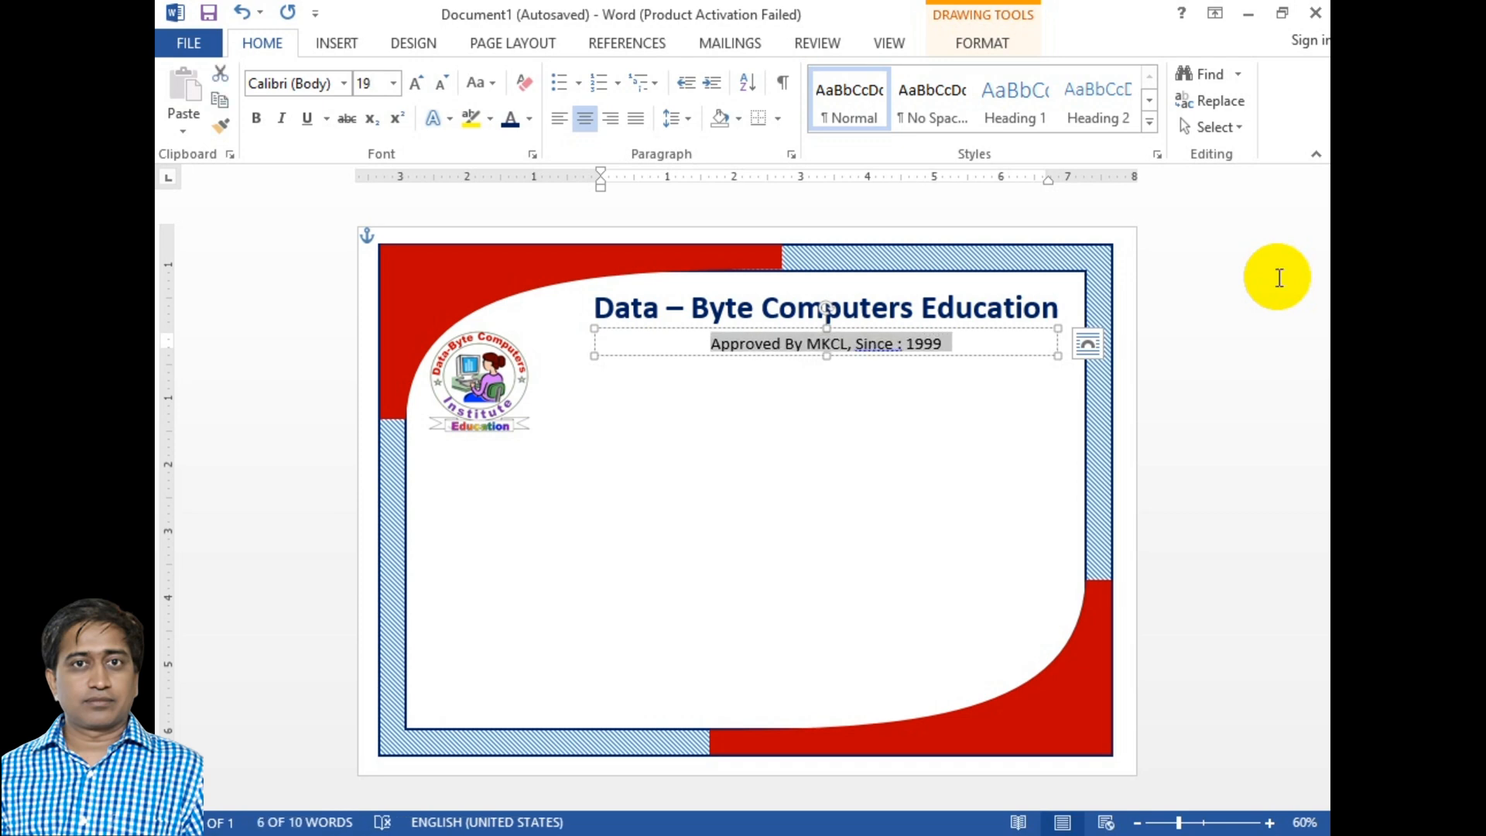
{"action": "key", "text": "ctrl"}
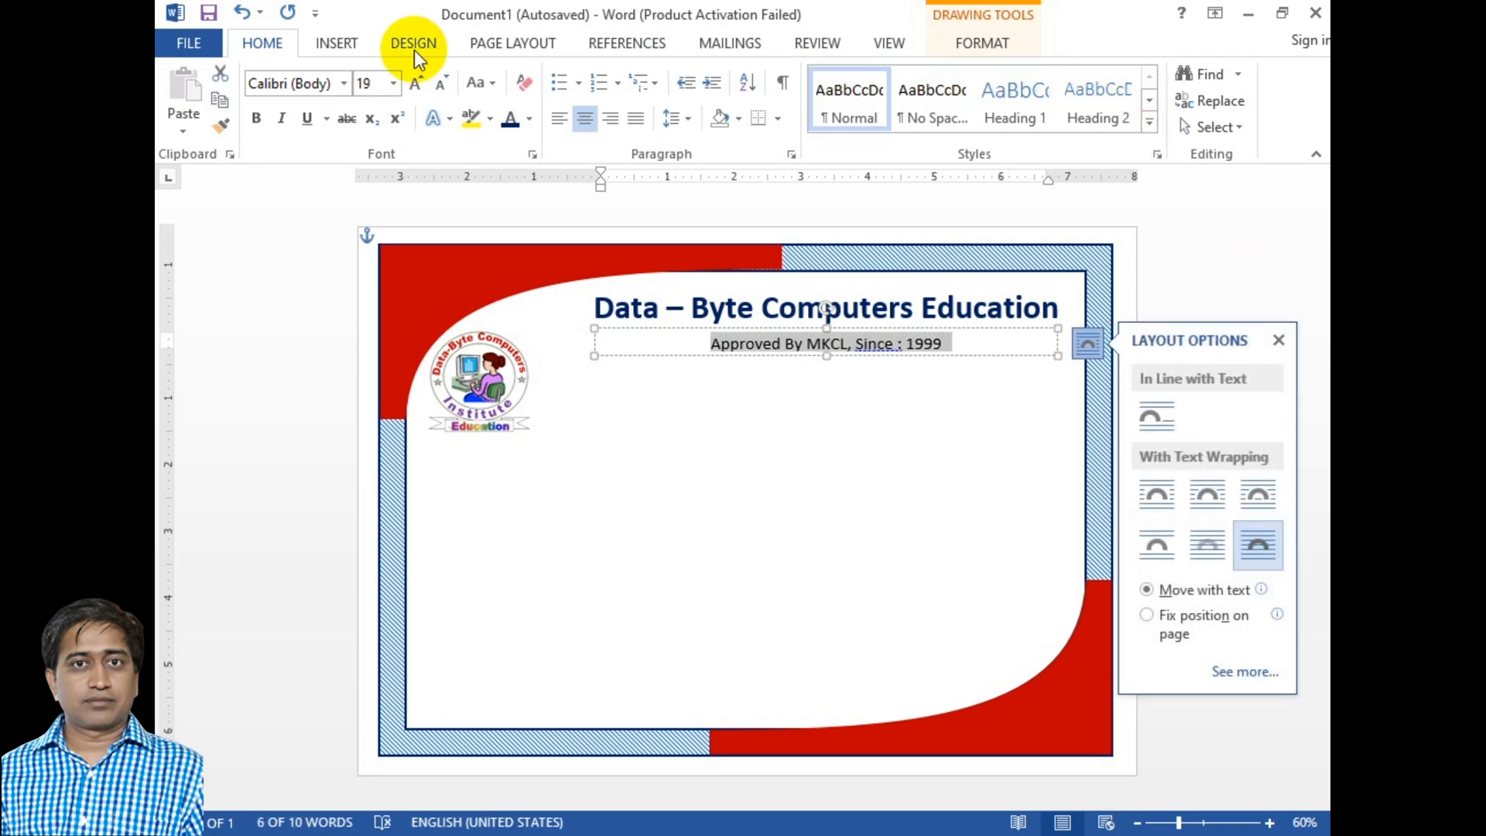
{"action": "left_click", "coordinate": [526, 124]}
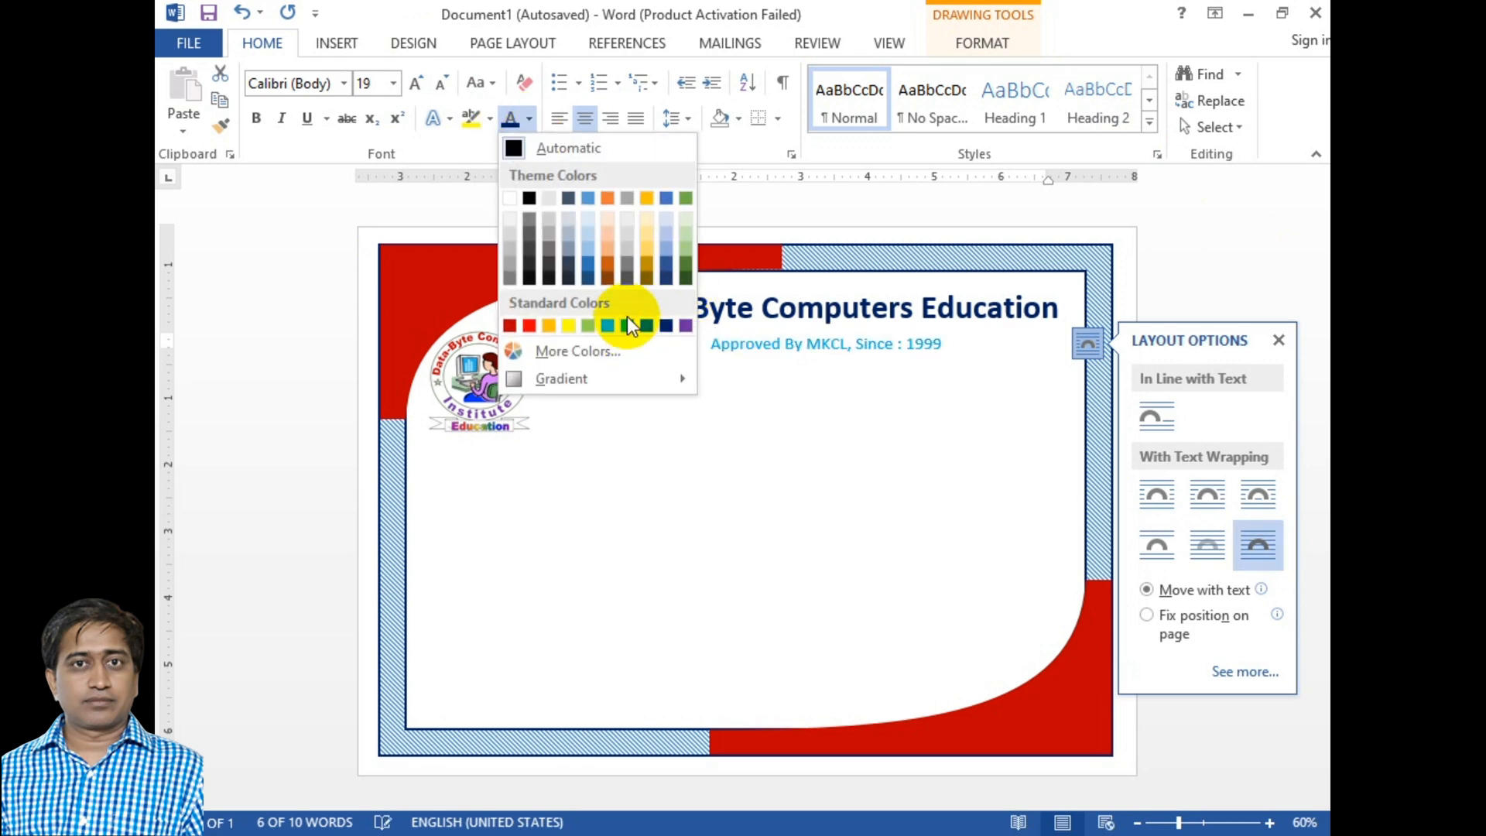
{"action": "left_click", "coordinate": [649, 328]}
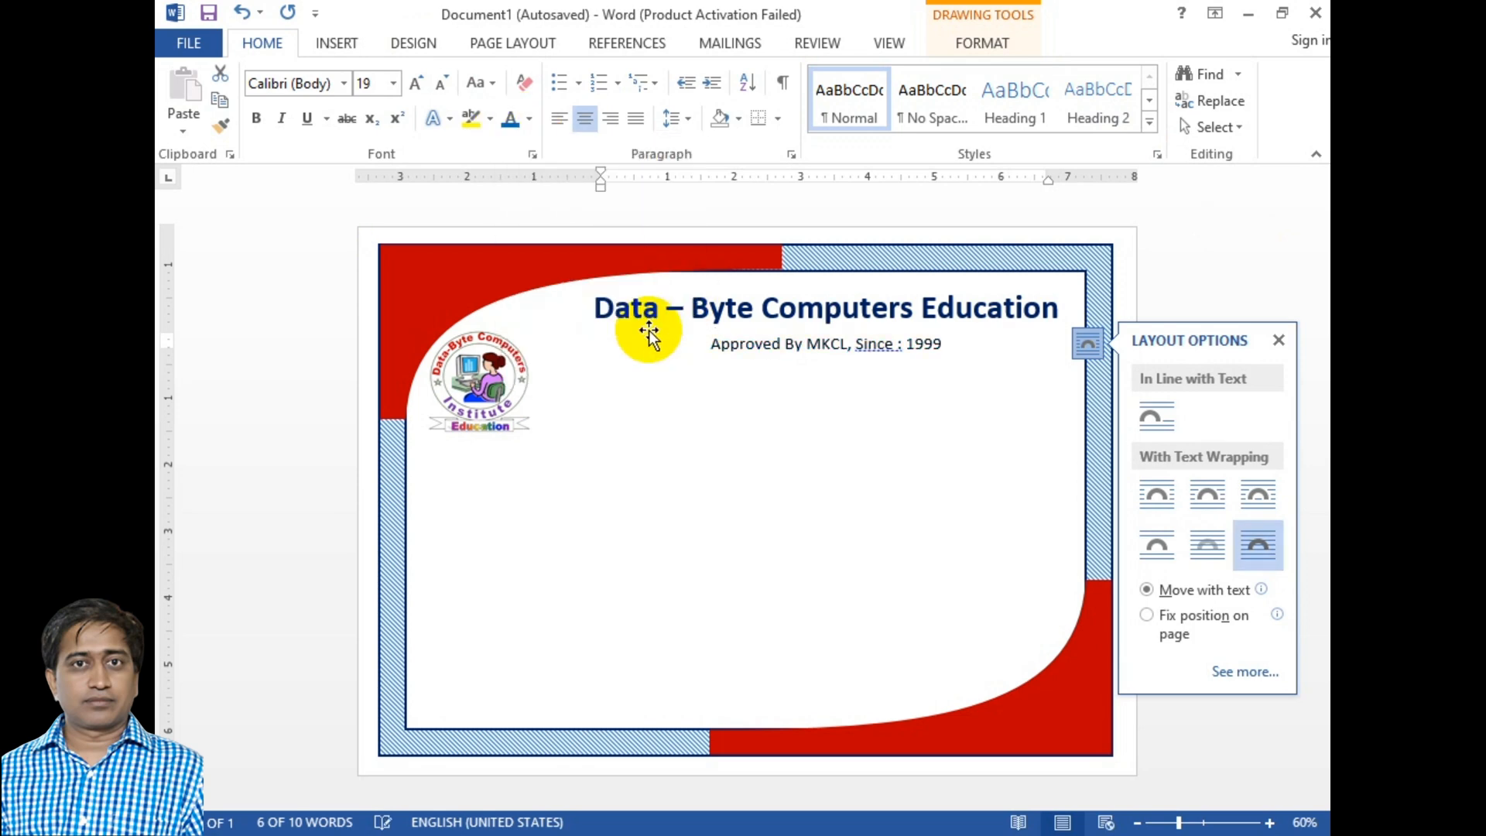
Nudge the tagline text box slightly up, closer to the heading, and deselect it
{"action": "left_click", "coordinate": [837, 328]}
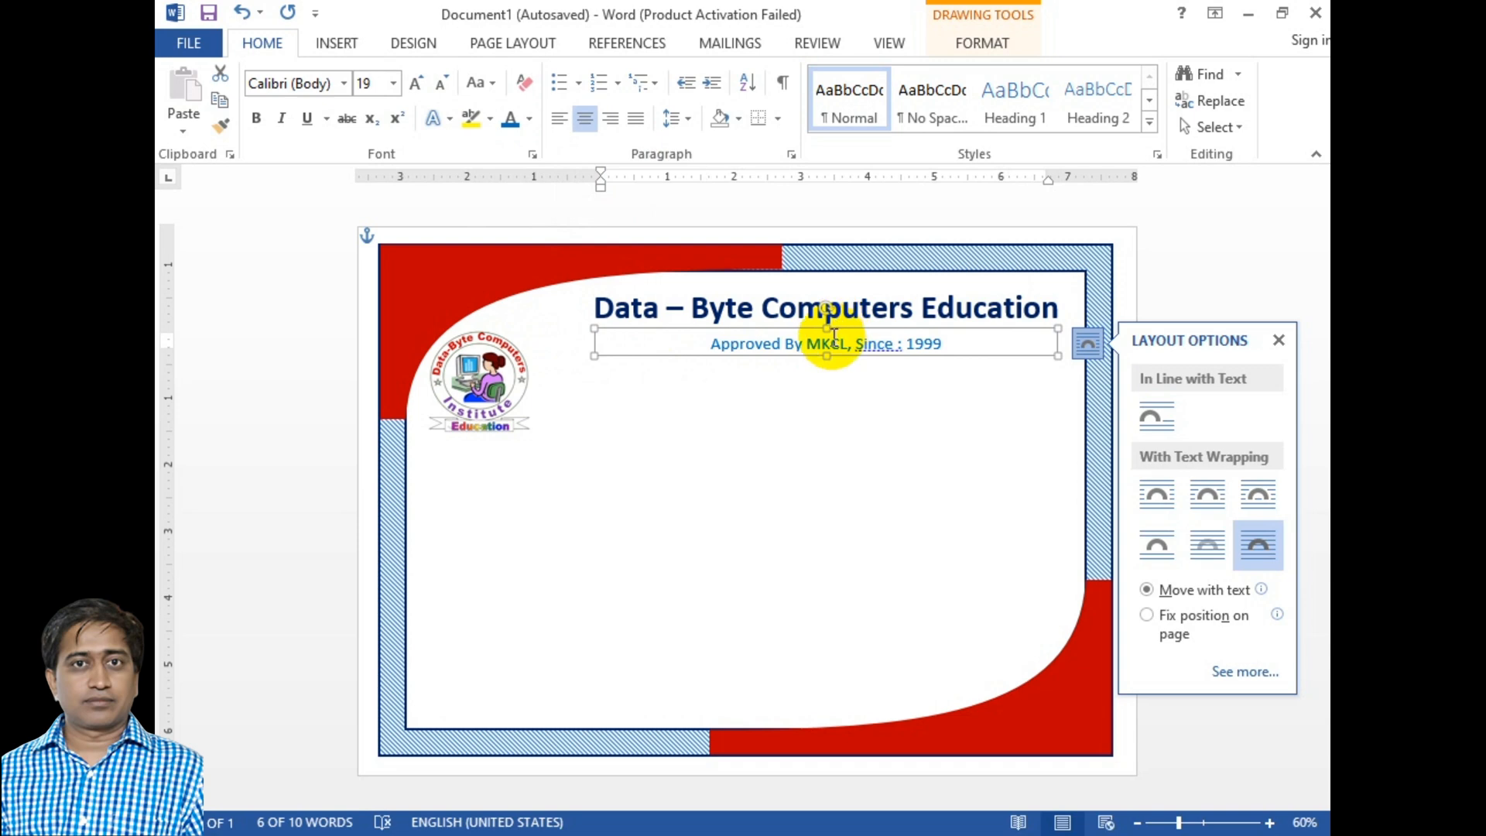
{"action": "key", "text": "Up"}
{"action": "key", "text": "Up"}
{"action": "key", "text": "Up"}
{"action": "left_click", "coordinate": [825, 472]}
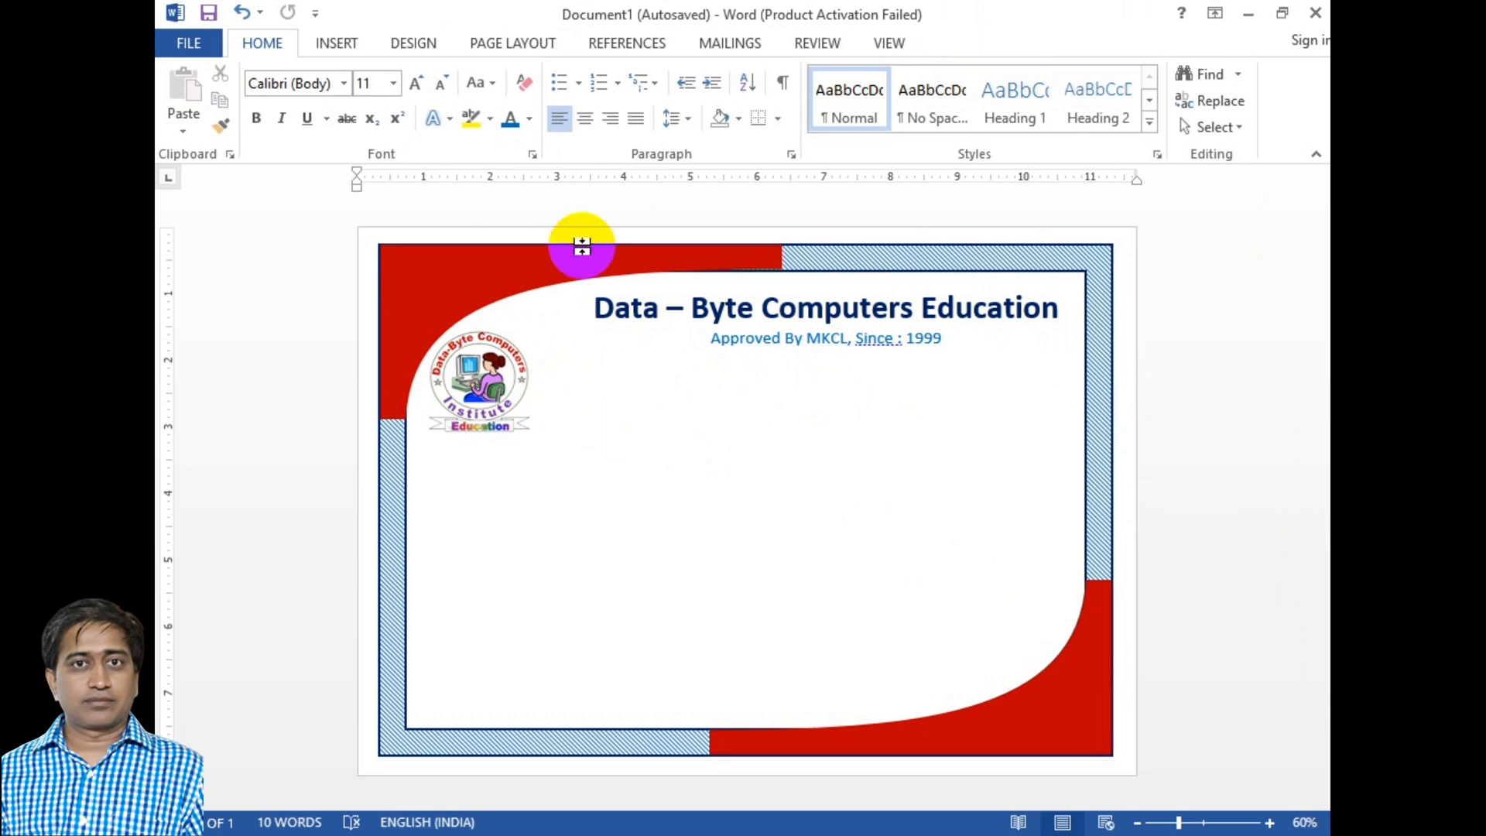
{"action": "left_click", "coordinate": [351, 42]}
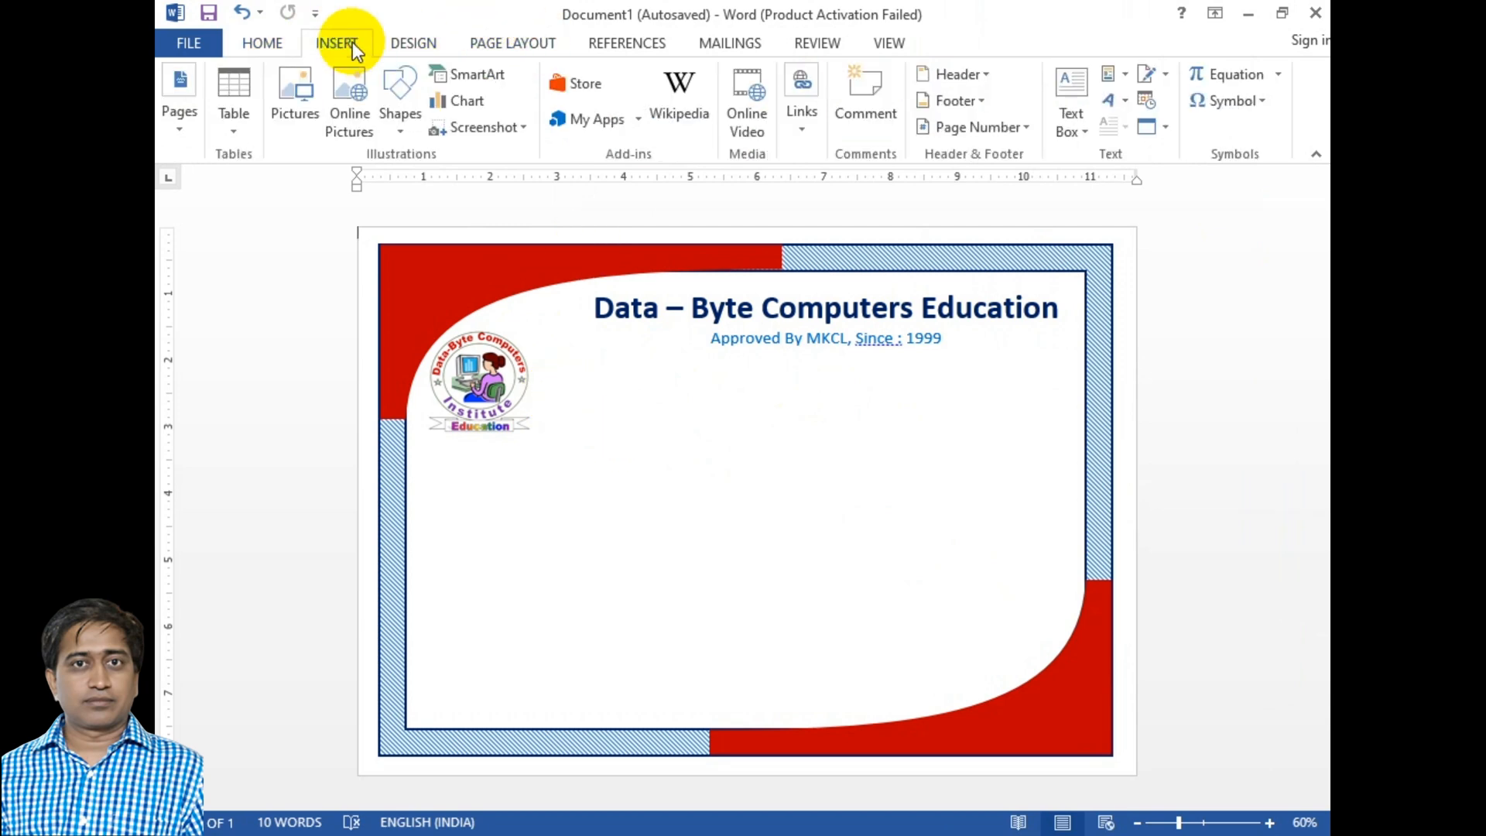
{"action": "left_click", "coordinate": [397, 136]}
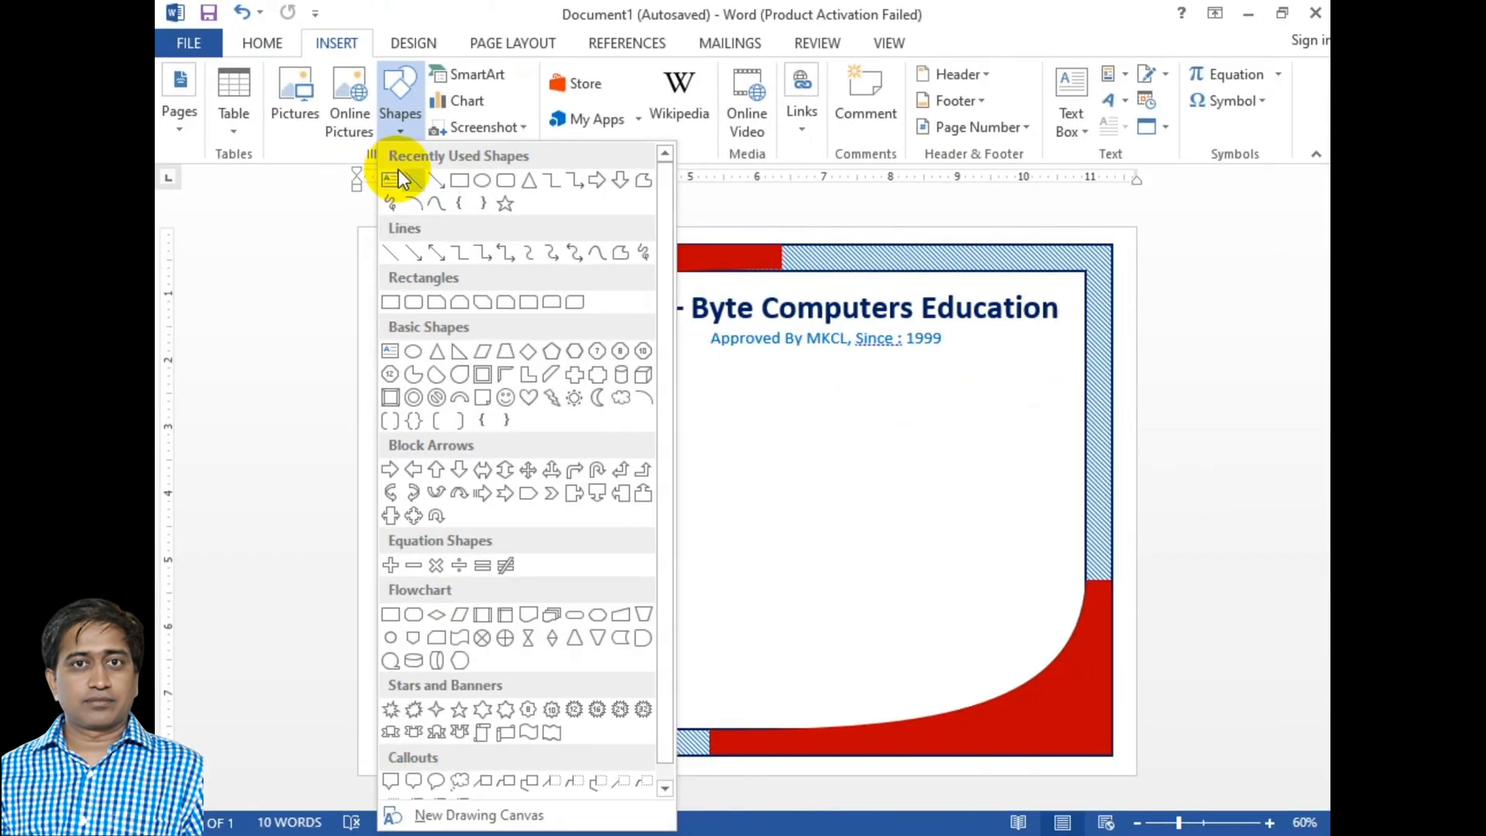
{"action": "left_click", "coordinate": [834, 313]}
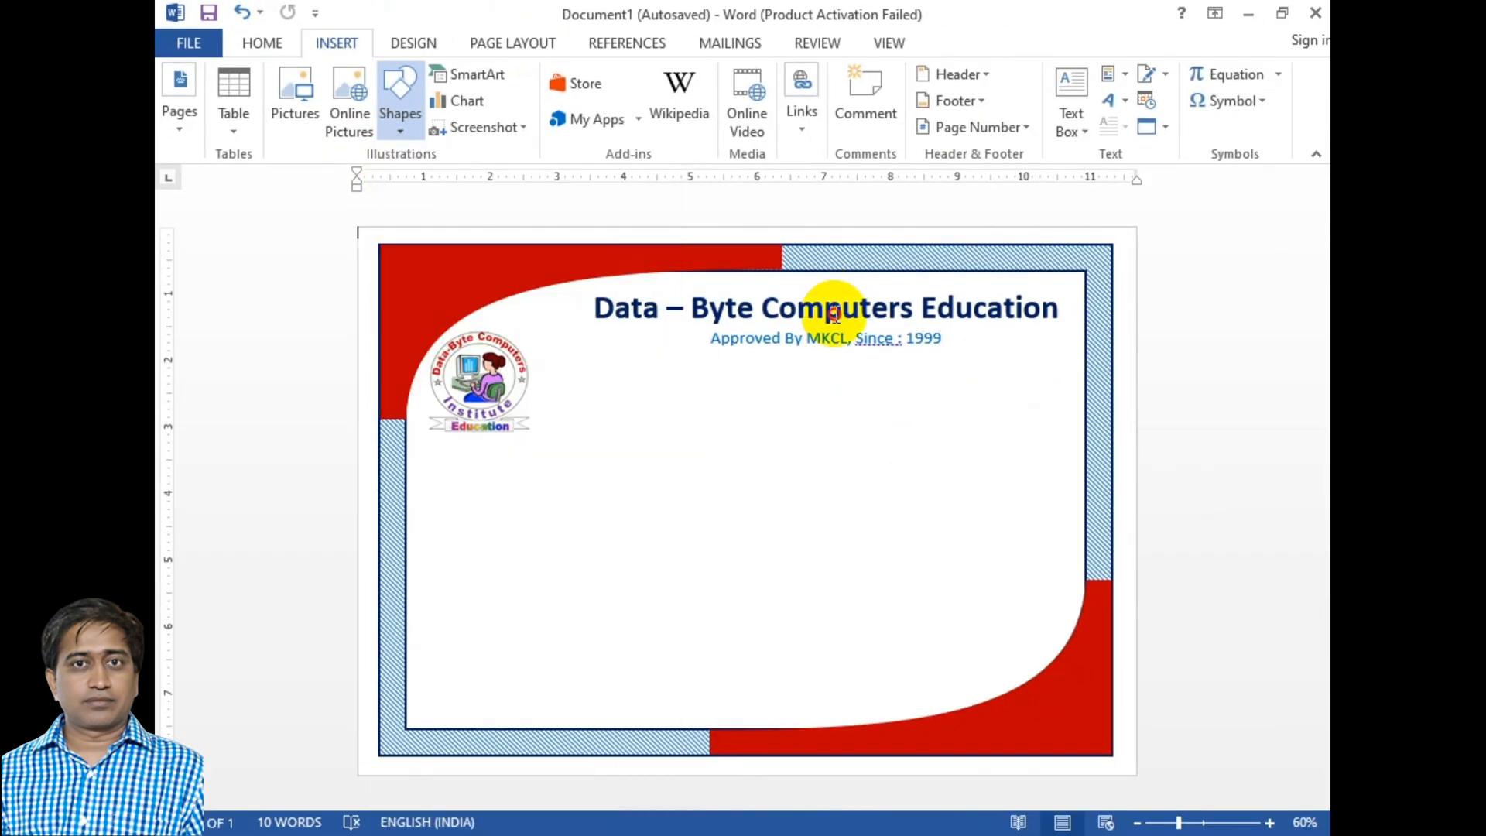
Duplicate the heading text box and place the copy directly below the tagline
{"action": "left_click", "coordinate": [838, 301]}
{"action": "left_click", "coordinate": [945, 283]}
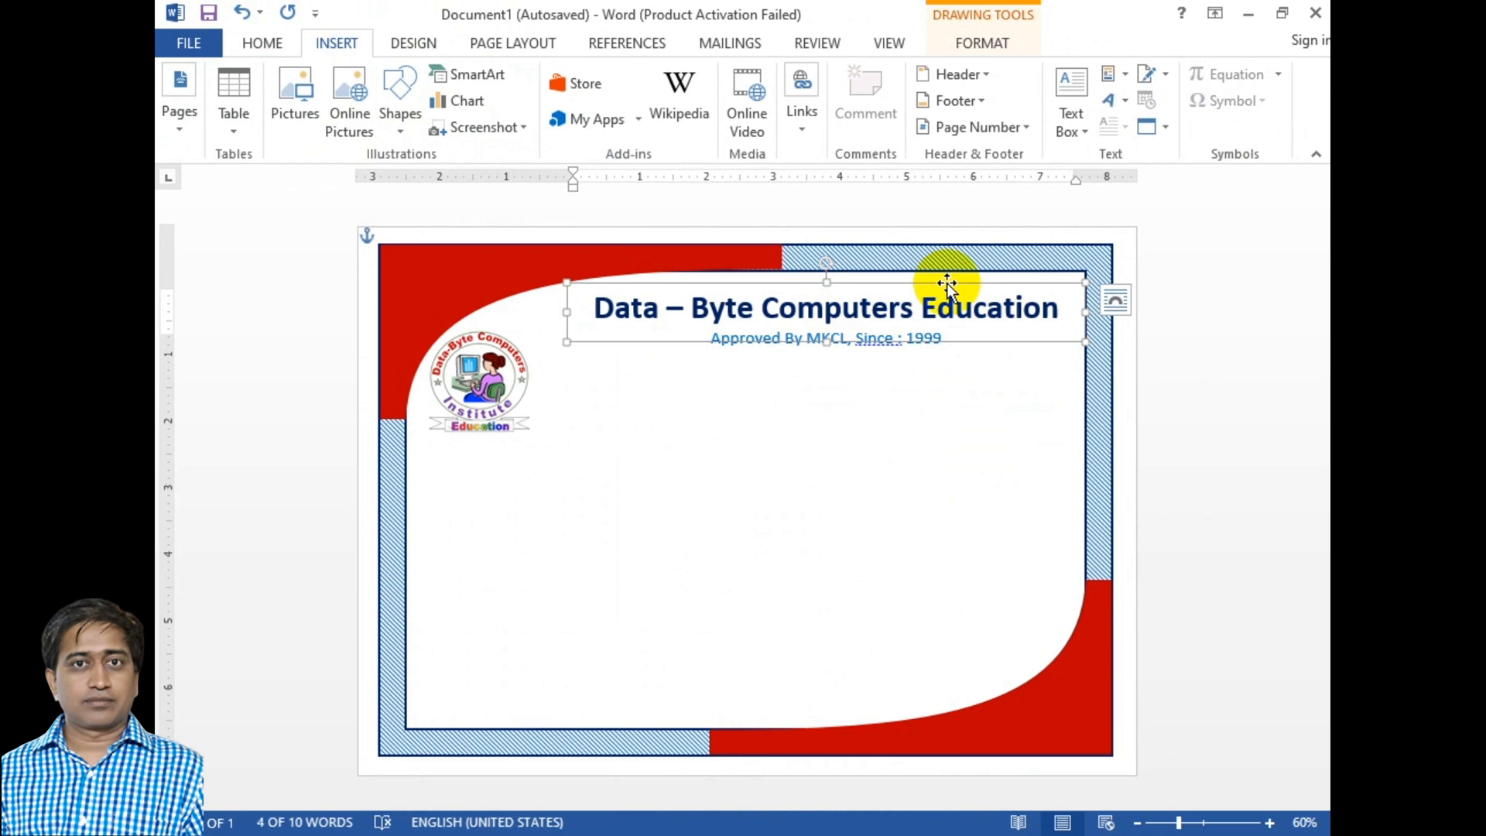
{"action": "left_click_drag", "start_coordinate": [946, 283], "coordinate": [945, 360]}
Replace the text in the duplicated heading box with "Certificate of Achivement"
{"action": "left_click", "coordinate": [915, 387]}
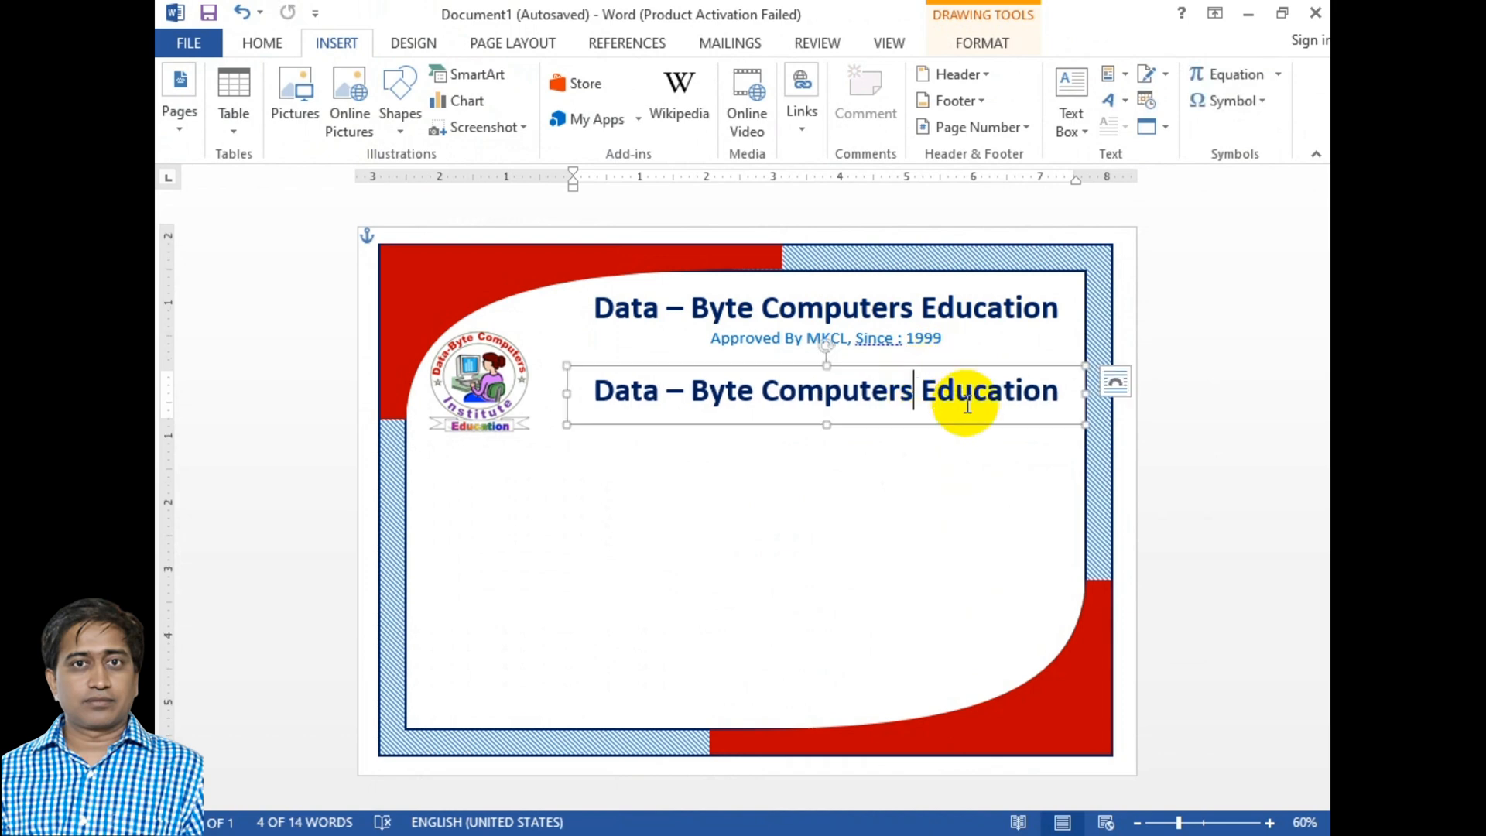
{"action": "triple_click", "coordinate": [955, 403]}
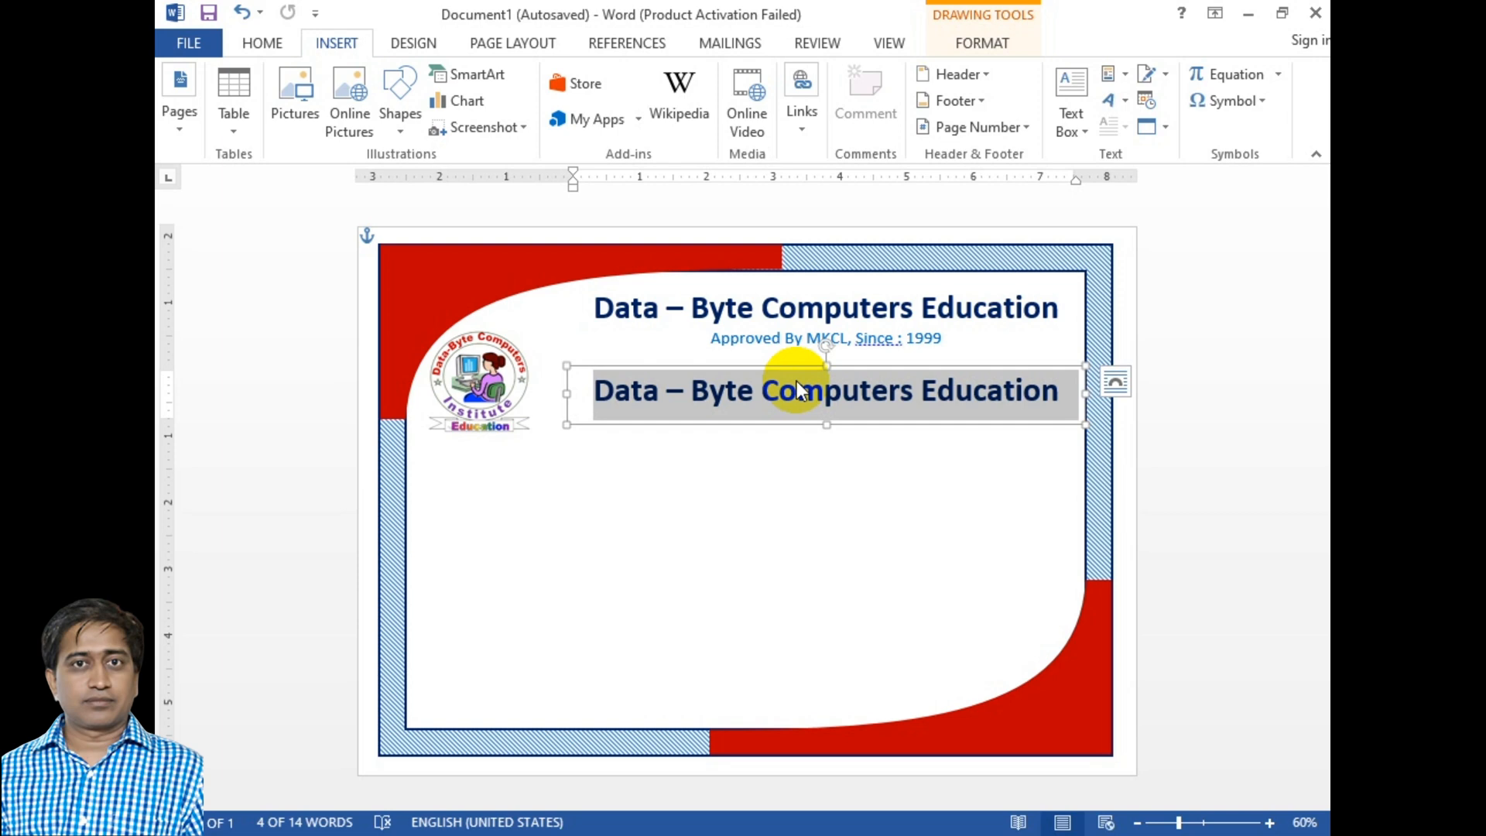
{"action": "type", "text": "Certifica"}
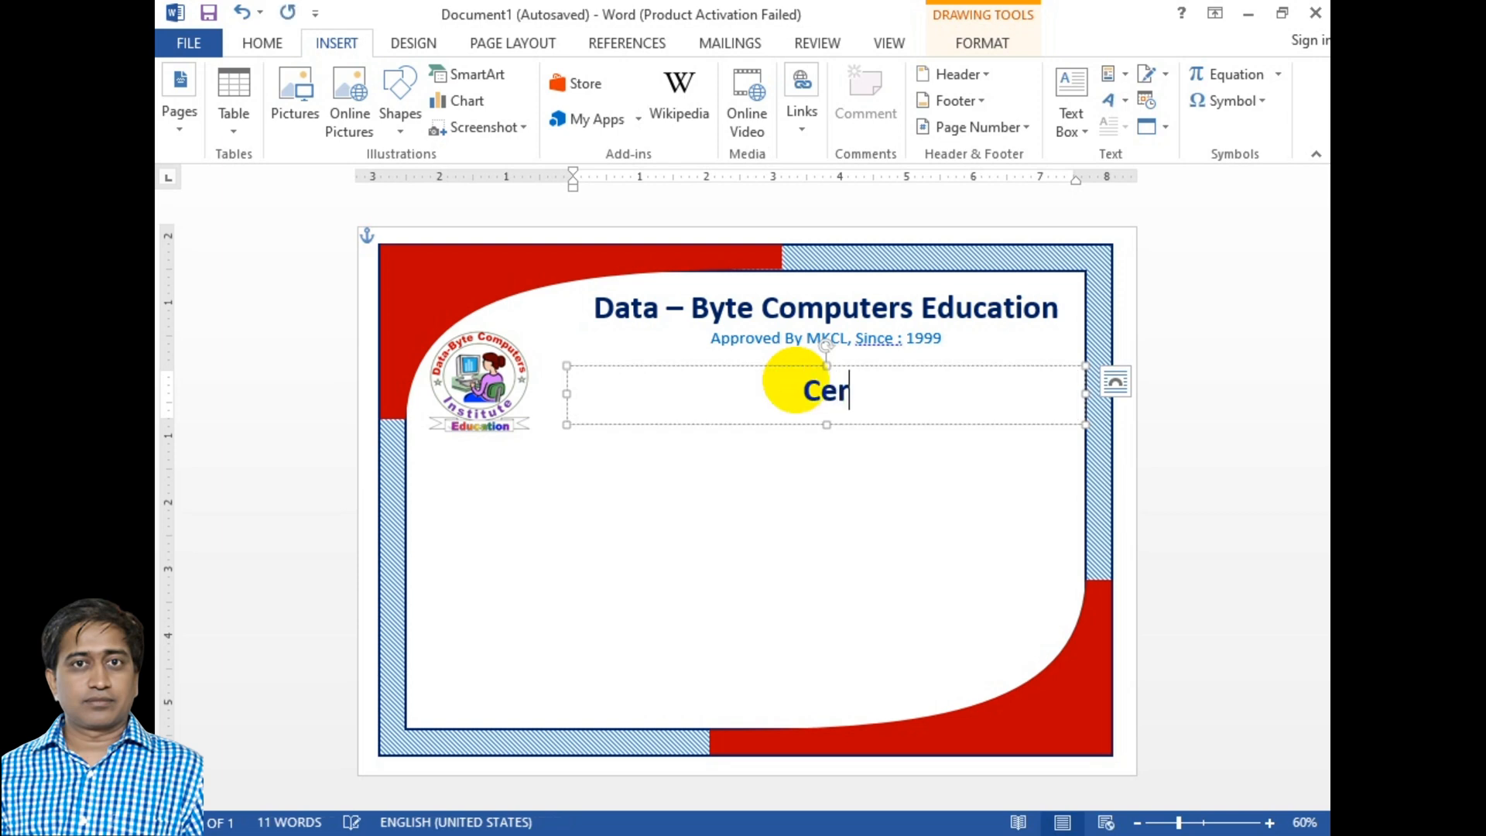
{"action": "type", "text": "o"}
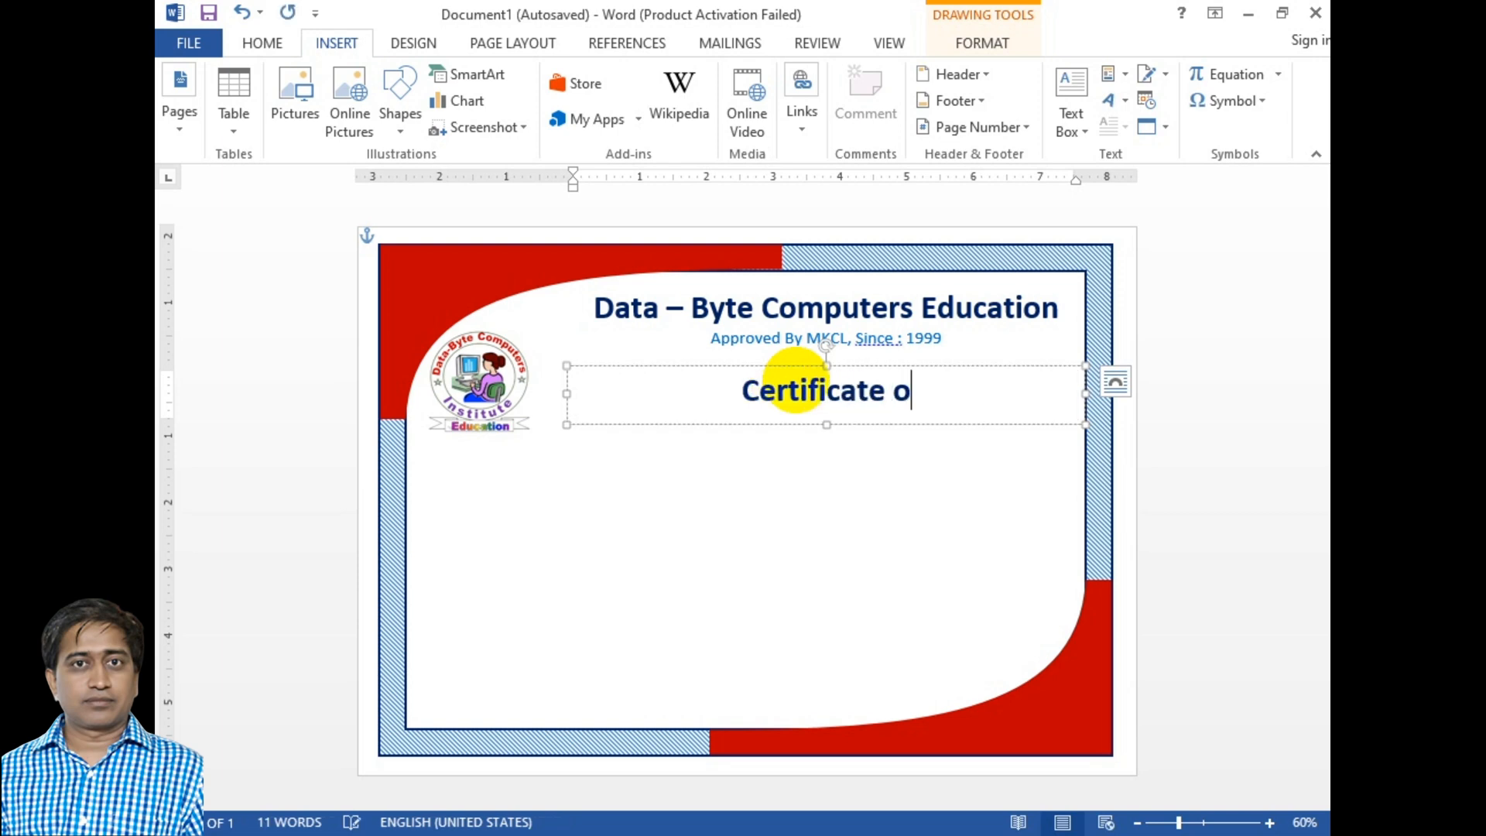
{"action": "type", "text": "f Achivement"}
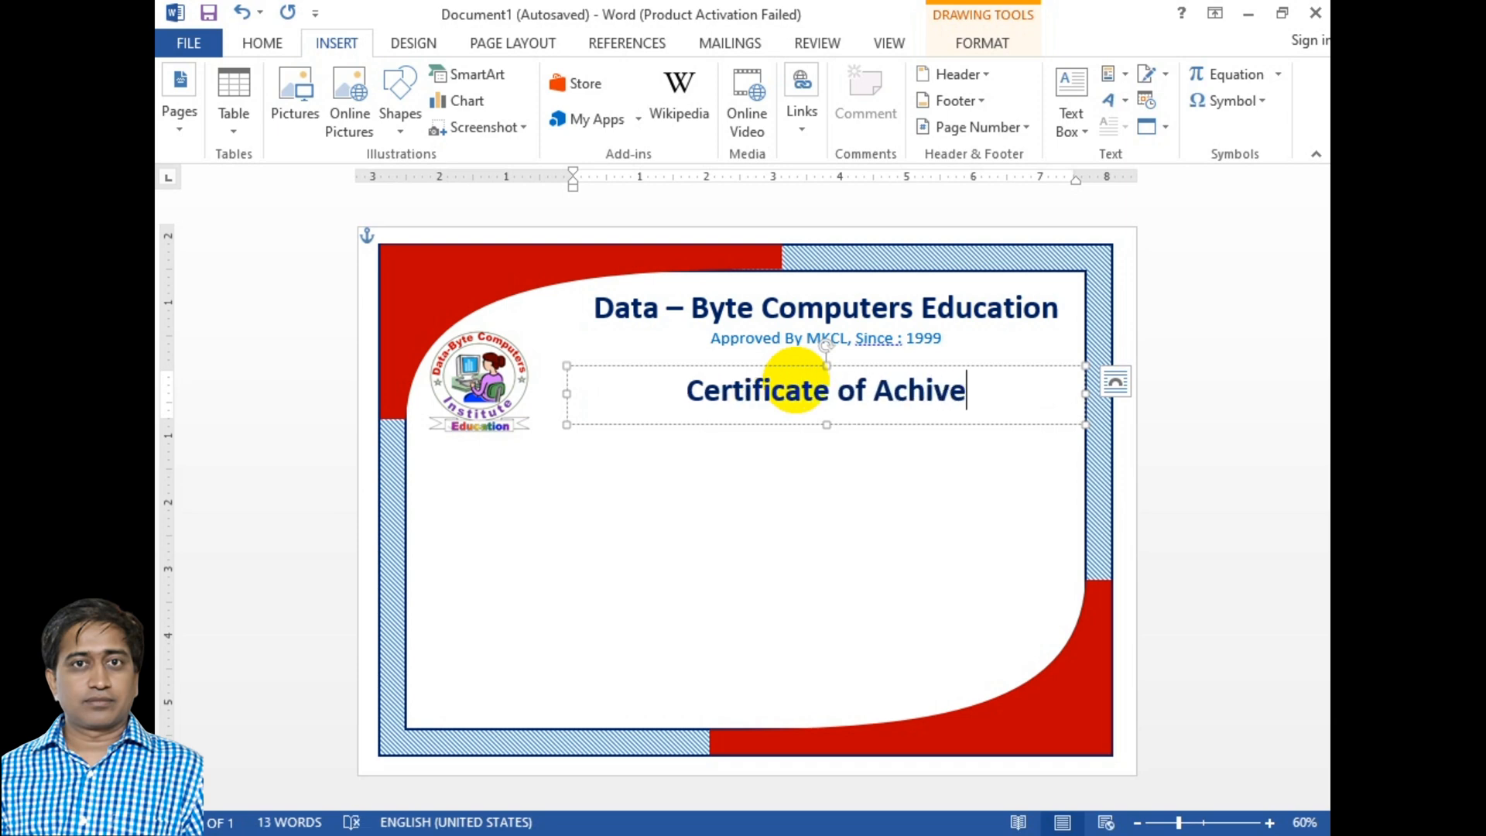
Enlarge the "Certificate of Achivement" title step by step until it nearly fills the width of its text box
{"action": "key", "text": "shift+Home"}
{"action": "key", "text": "ctrl+bracketright"}
{"action": "key", "text": "ctrl+bracketright"}
{"action": "key", "text": "ctrl+bracketright"}
{"action": "key", "text": "ctrl+bracketright"}
{"action": "key", "text": "ctrl+bracketright"}
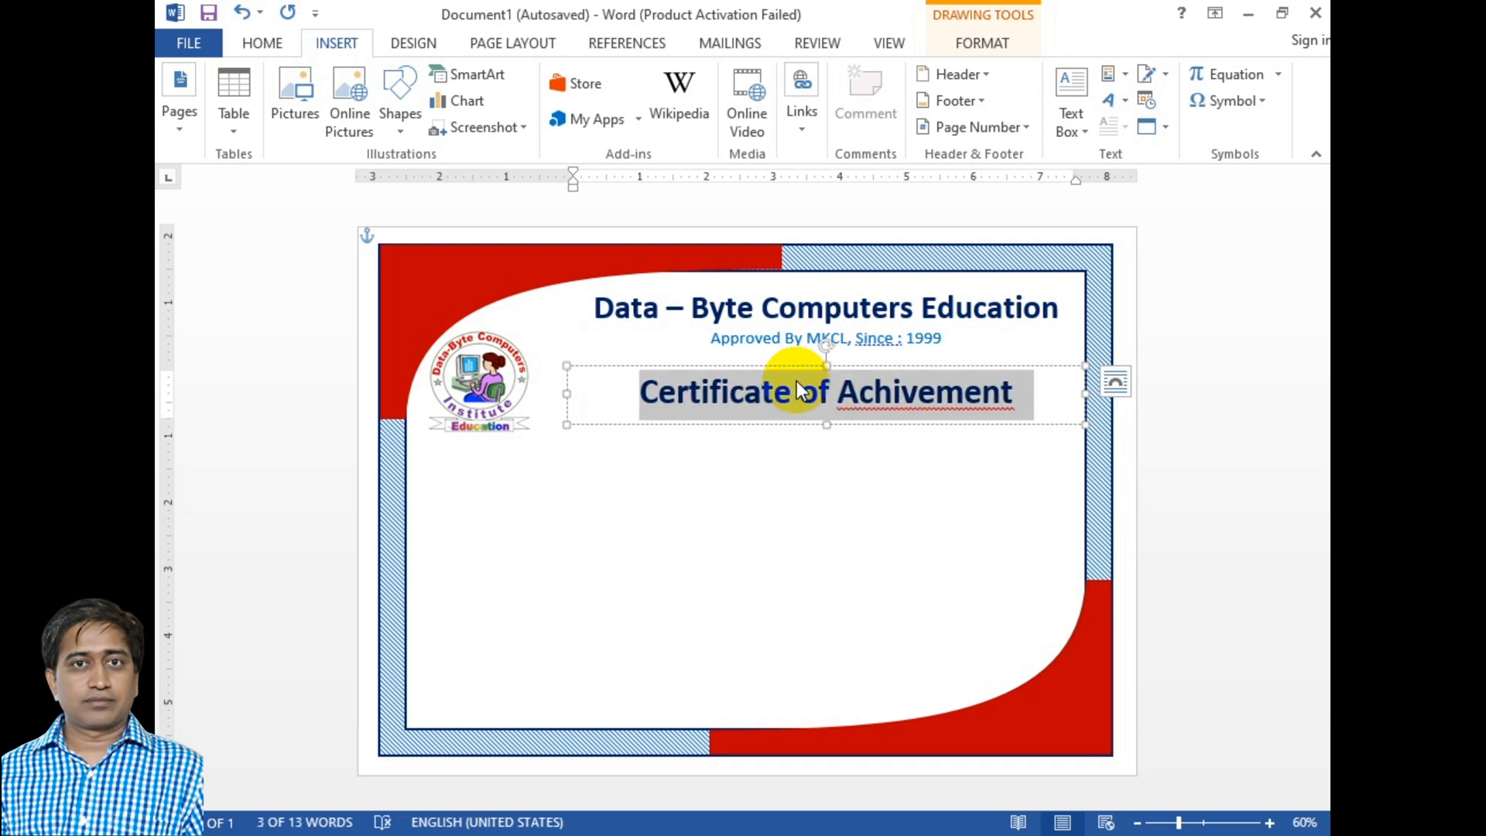
{"action": "key", "text": "ctrl+bracketright"}
{"action": "key", "text": "ctrl+bracketright"}
{"action": "key", "text": "ctrl+bracketright"}
{"action": "key", "text": "ctrl+bracketright"}
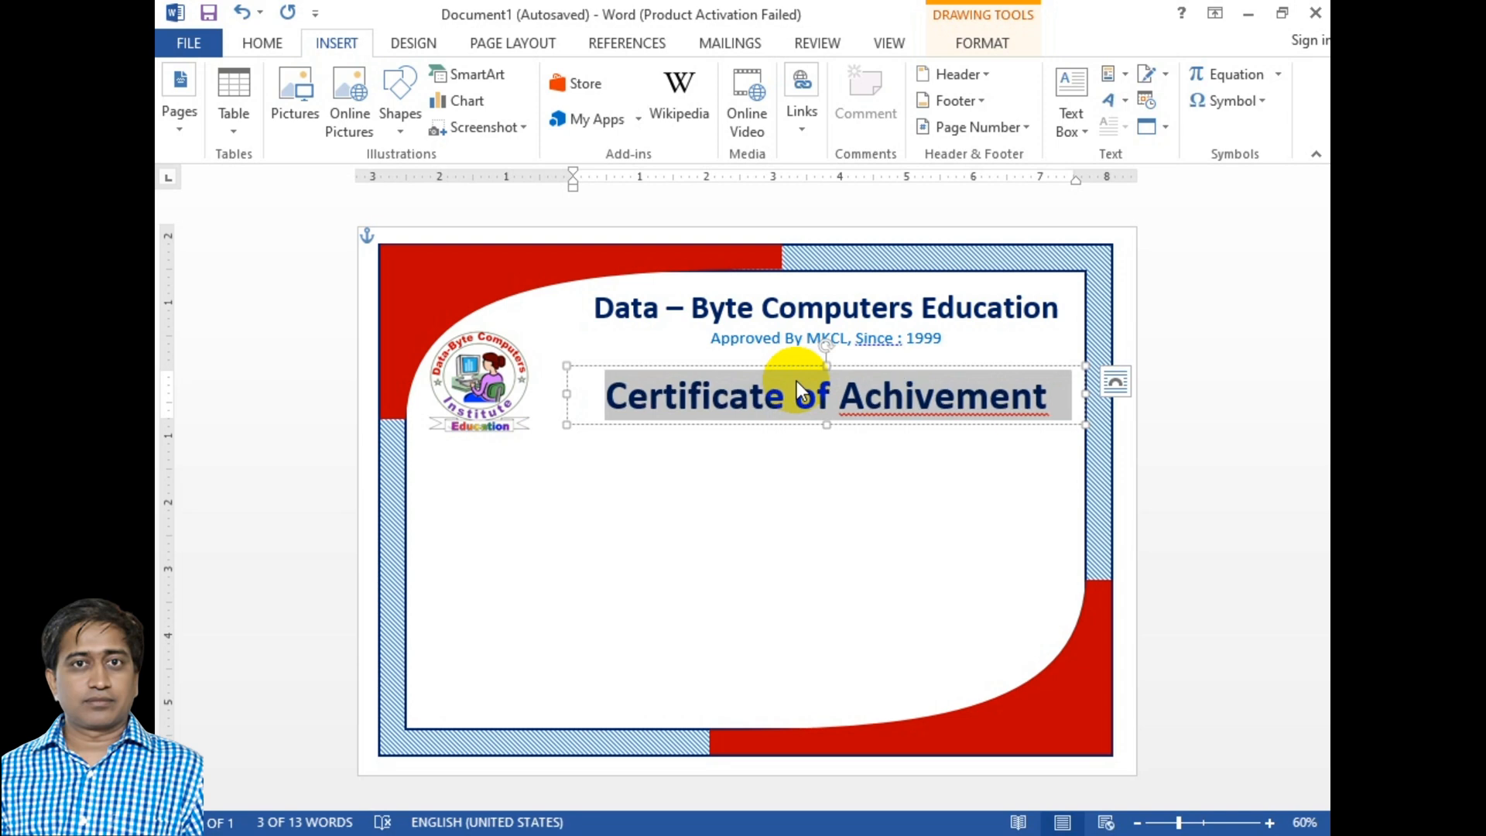
Open the spelling suggestions for the misspelled word "Achivement" in the certificate title
{"action": "left_click", "coordinate": [926, 408]}
{"action": "right_click", "coordinate": [925, 408]}
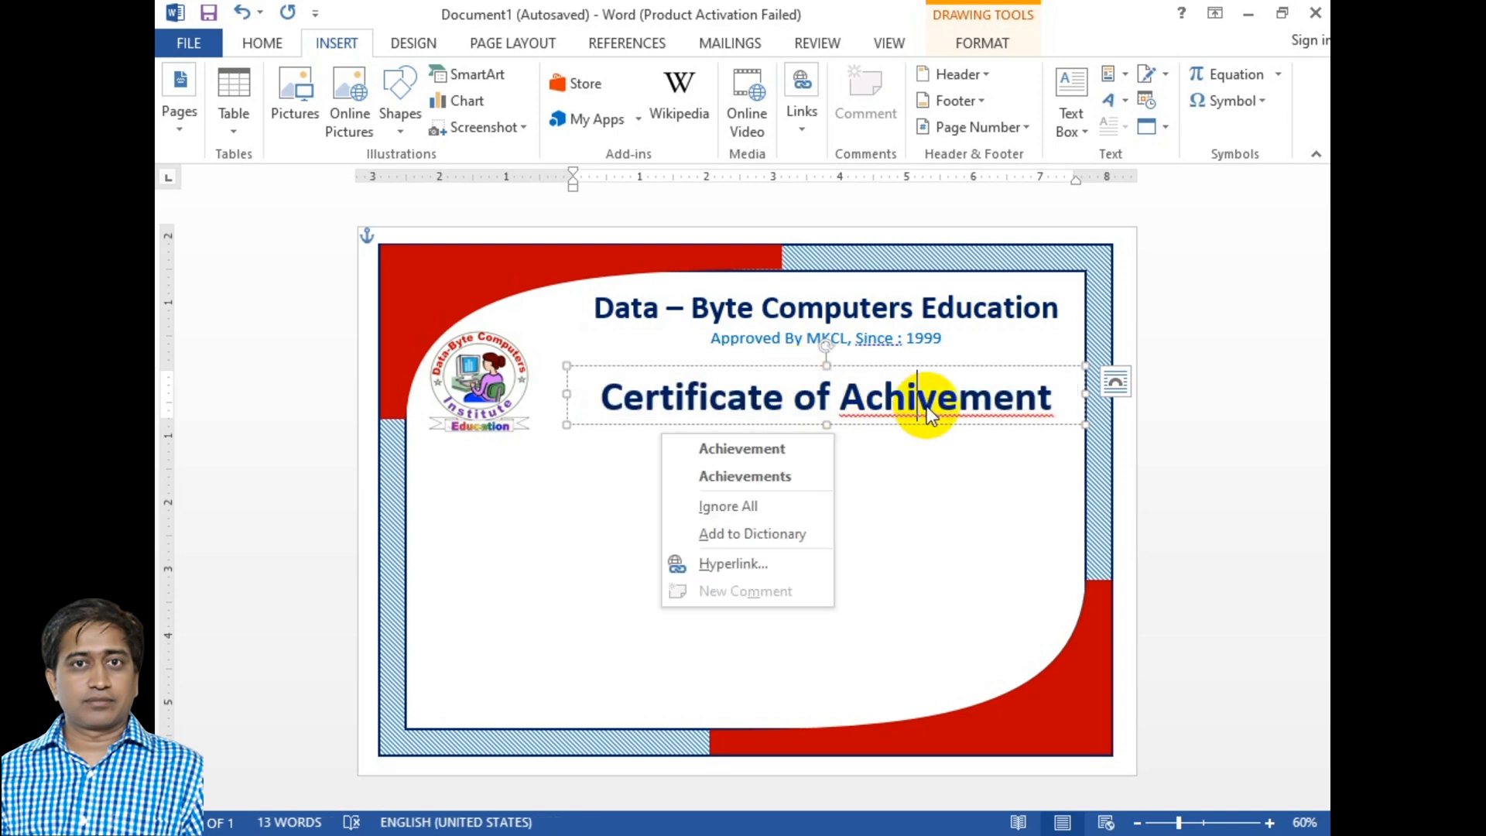